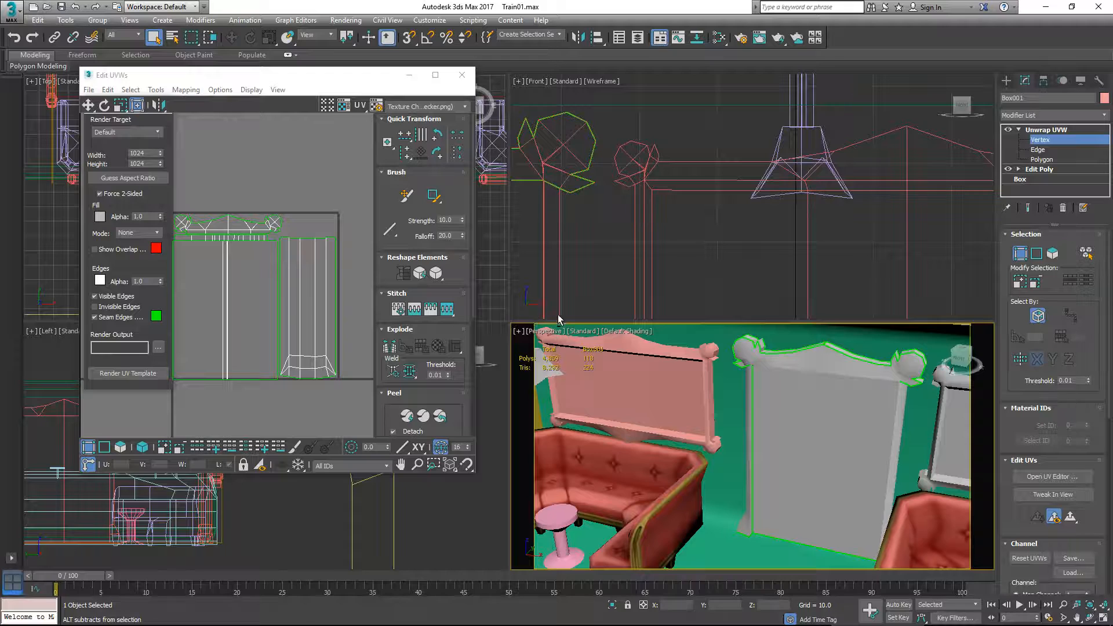
Isolate the selected door object in a maximized Perspective viewport and orbit to see its front.
key("alt+w")
key("alt+w")
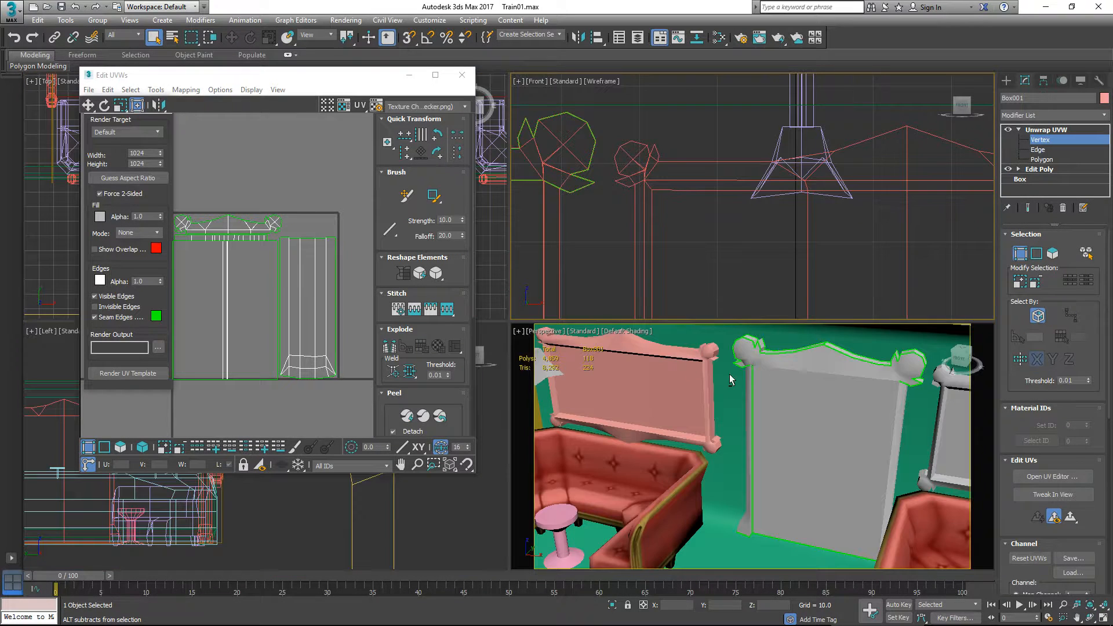
key("alt+w")
key("alt+q")
left_click_drag(666, 377, 834, 368)
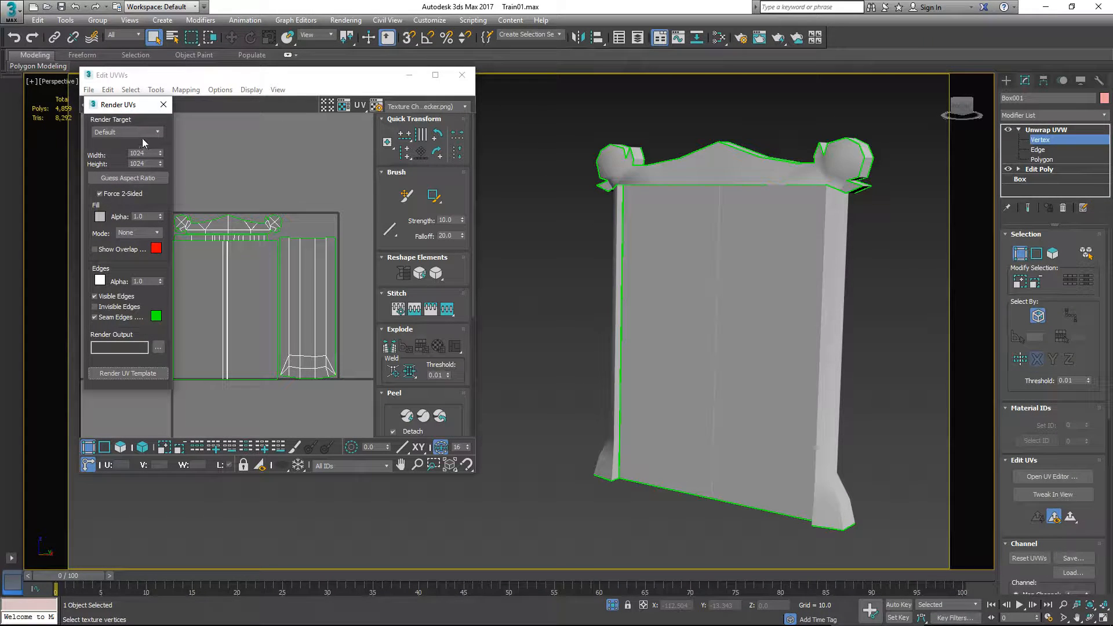
Render the door's UVW template at 1024 × 1024 from the UV editor and close the rendered map window.
left_click(184, 90)
mouse_move(156, 89)
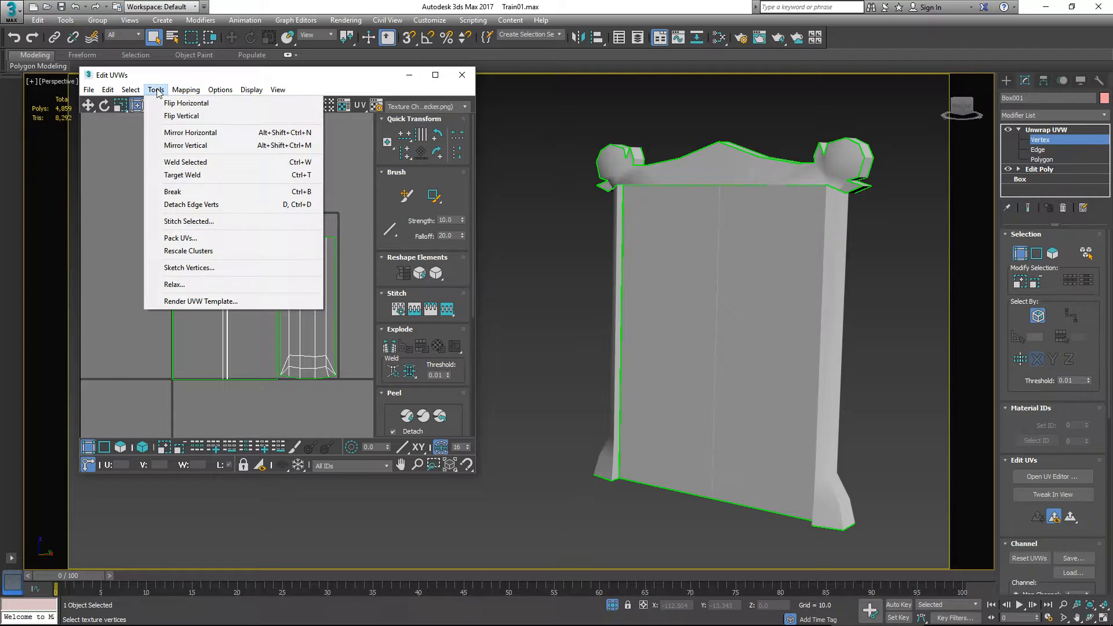
left_click(183, 302)
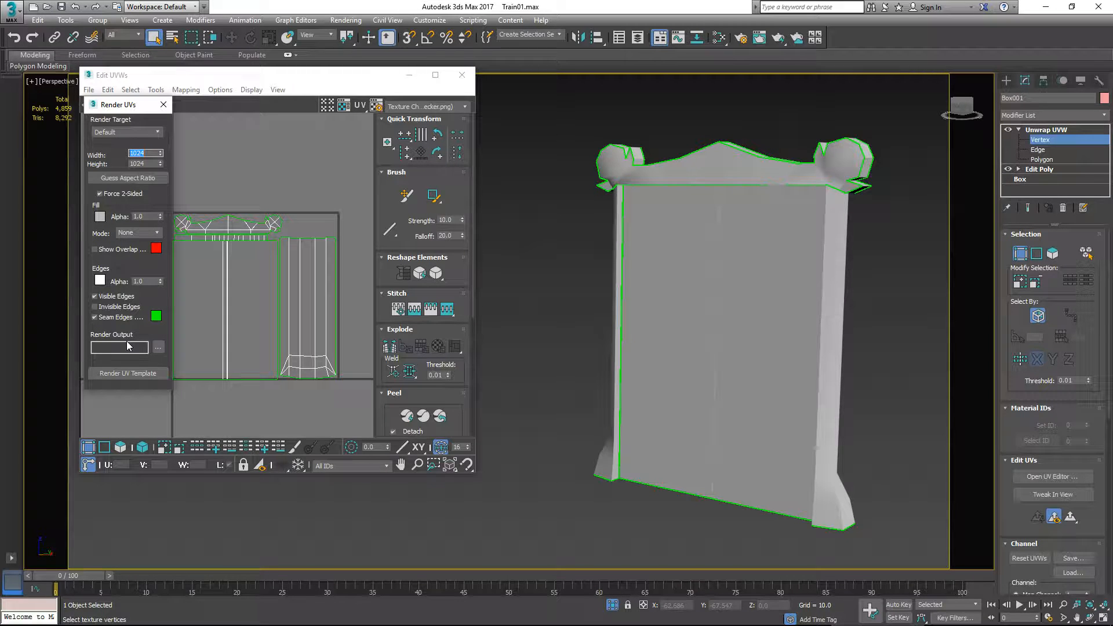
left_click(128, 373)
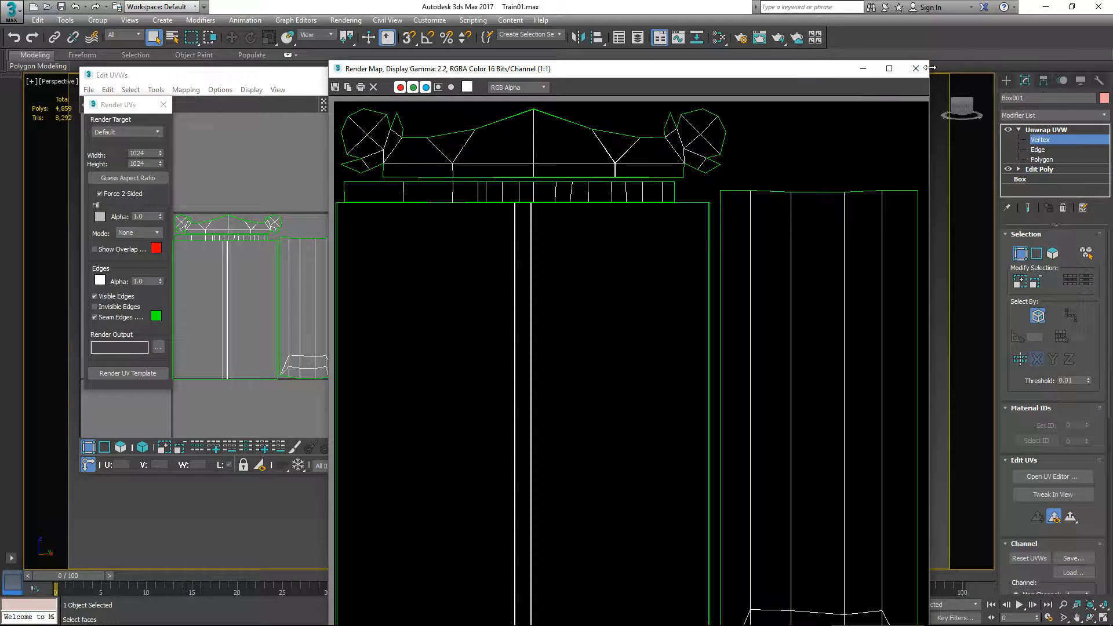
left_click(916, 68)
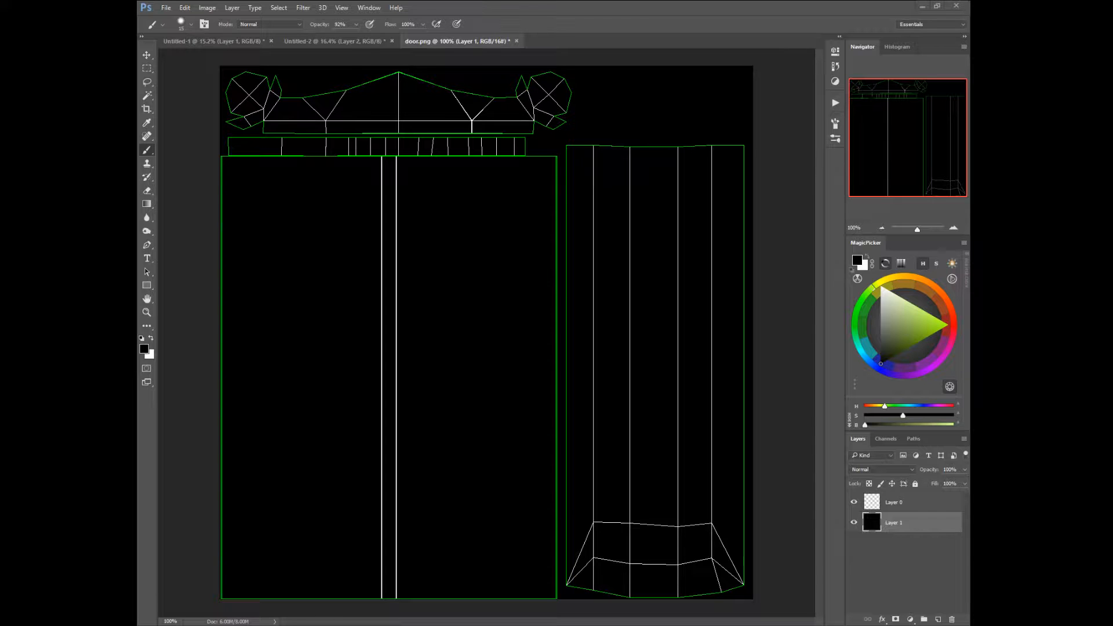
Switch to Photoshop, open couch_diffuse.psd, sample its brown-gold trim colour and return to the door.png document.
left_click_drag(176, 8, 574, 24)
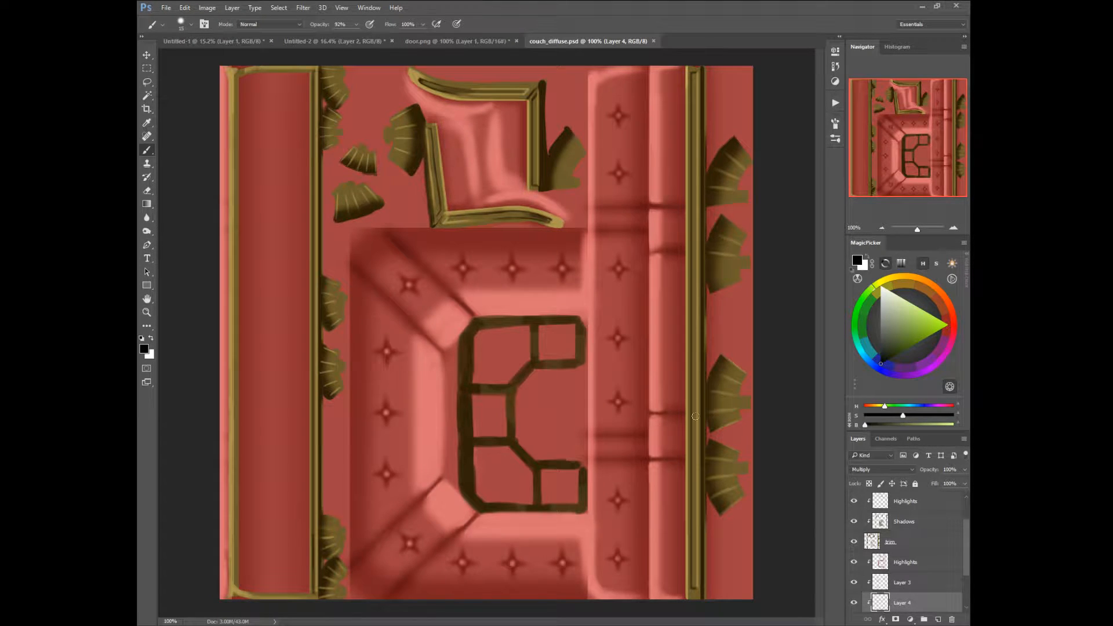
left_click(694, 417, "alt")
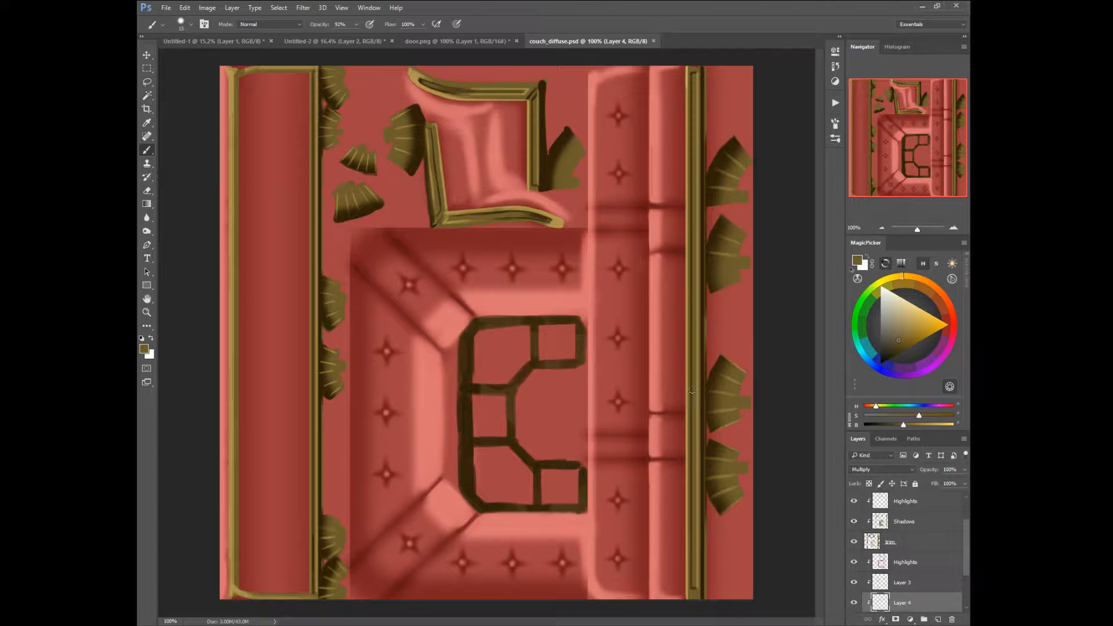
left_click(448, 42)
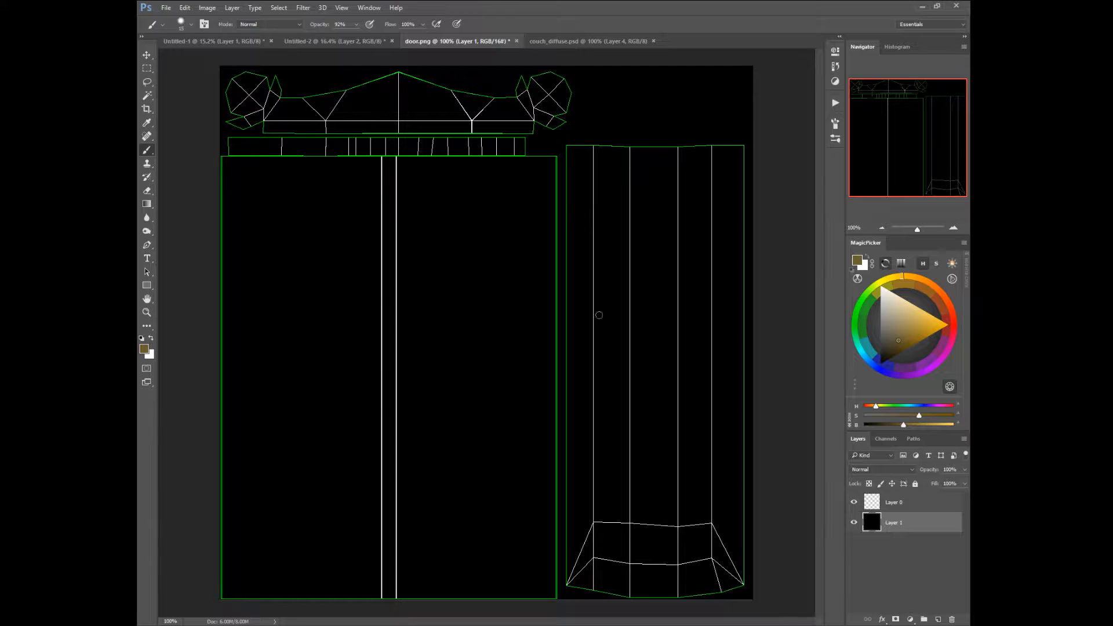
Create a new normal-mode layer between the black background layer and the UV wireframe layer.
key("bracketleft")
key("bracketleft")
right_click(623, 413)
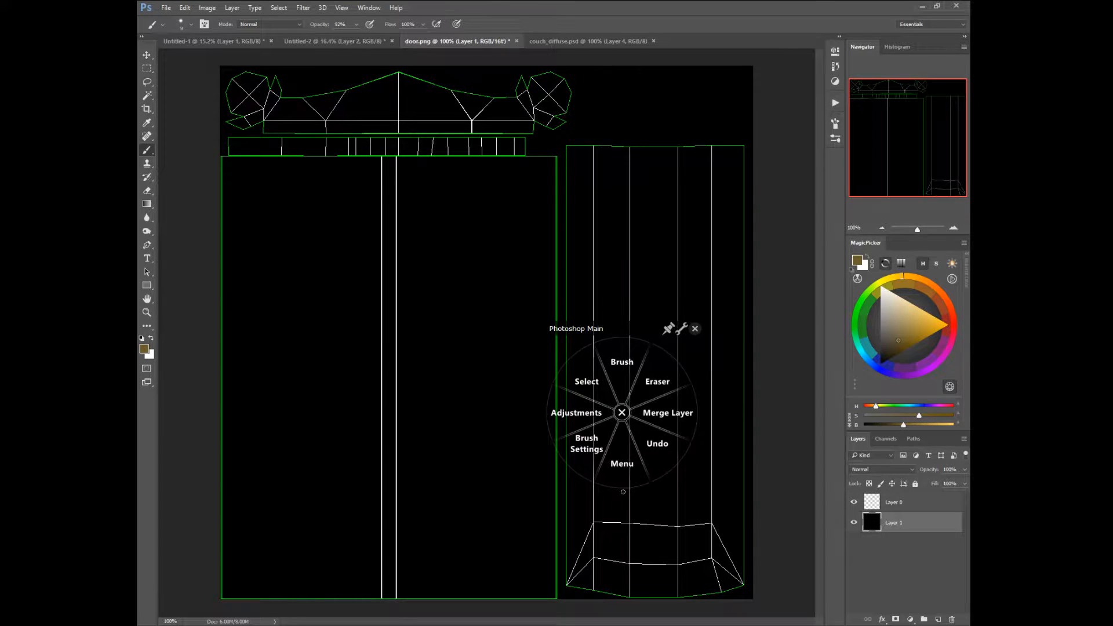
left_click(623, 467)
left_click(618, 408)
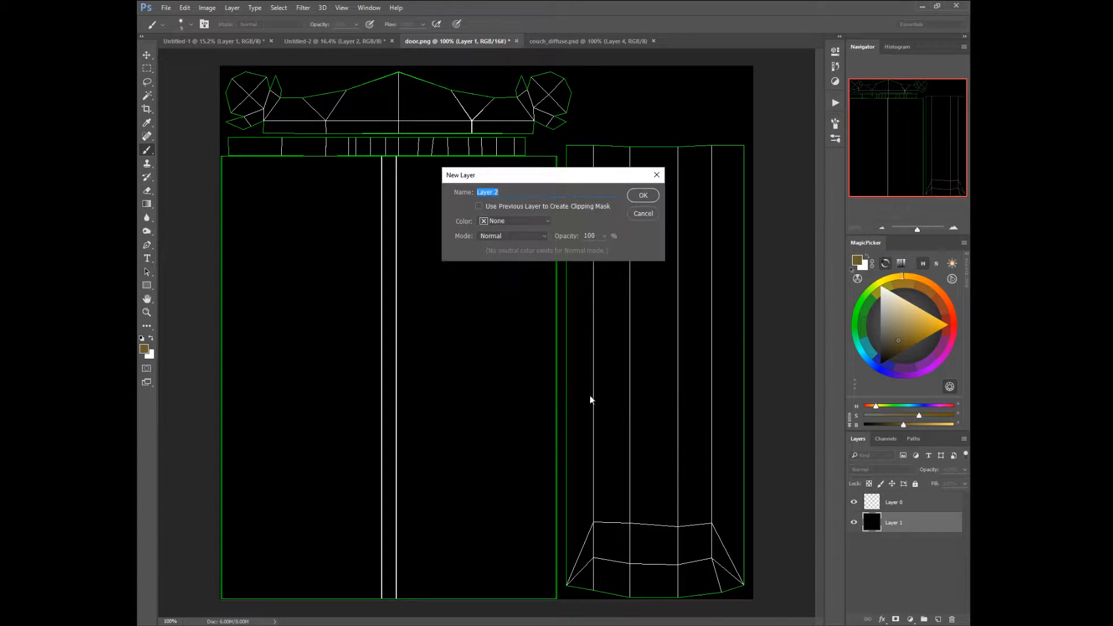
left_click(651, 194)
Enlarge the brush to 45 px and raise its hardness to the maximum.
key("bracketright")
key("bracketright")
key("bracketright")
key("bracketright")
key("bracketright")
key("bracketright")
key("bracketright")
key("bracketright")
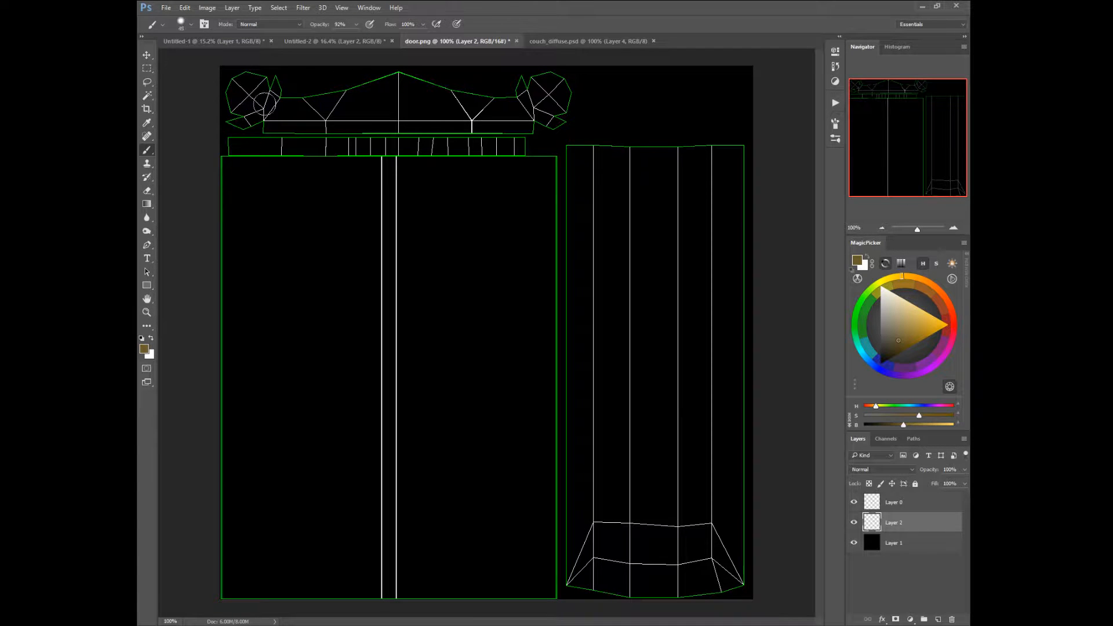
left_click(835, 123)
left_click(837, 126)
left_click(834, 125)
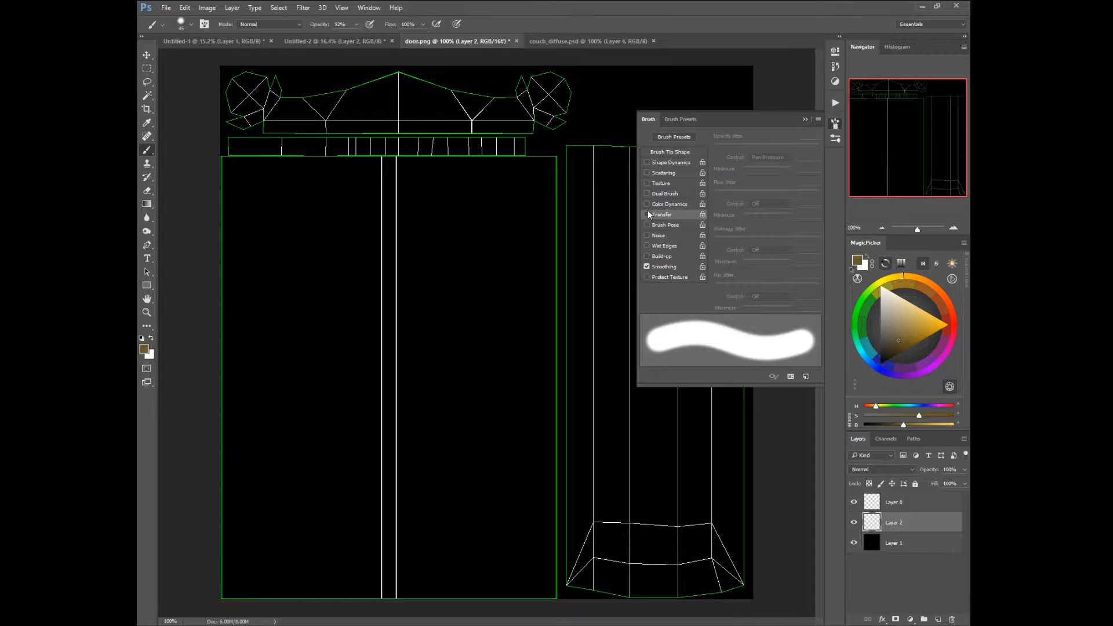
left_click(657, 152)
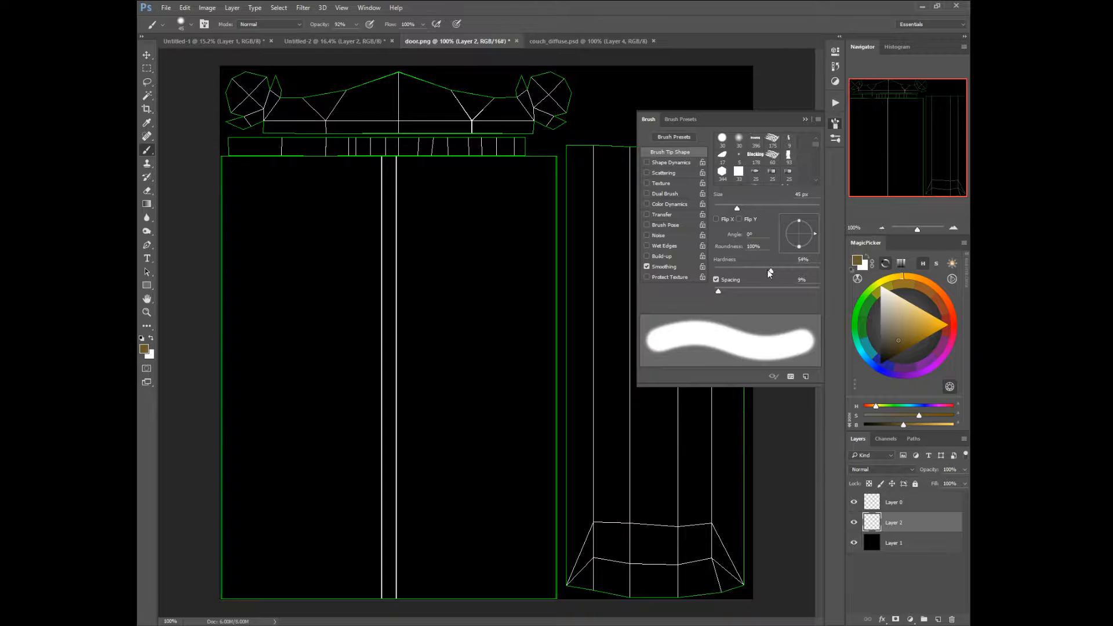
left_click_drag(769, 272, 834, 271)
left_click(648, 120)
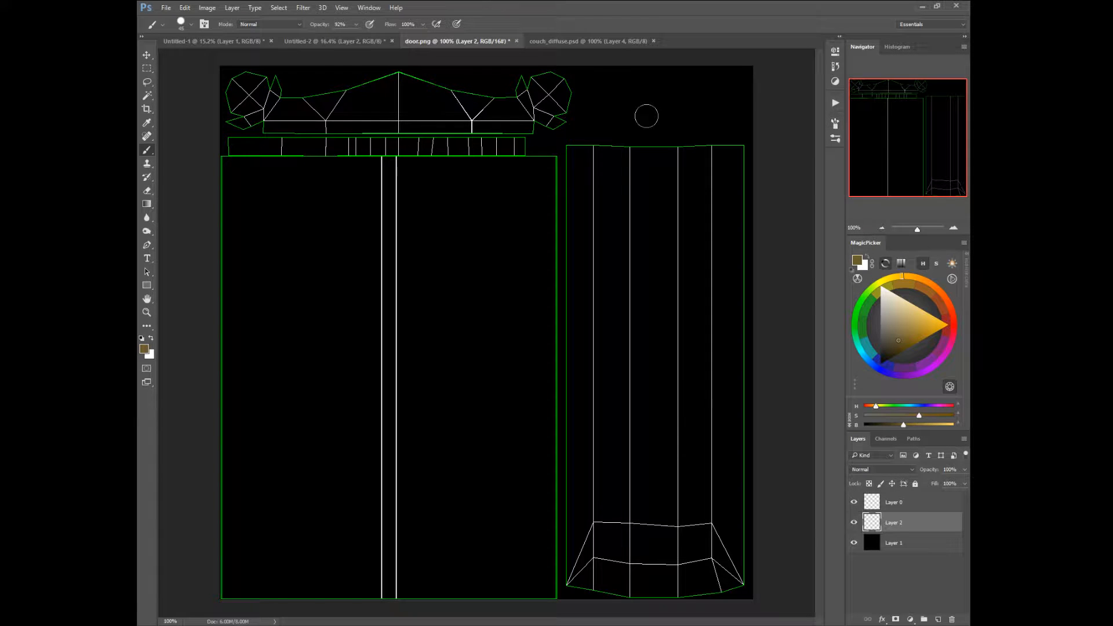
Paint the narrow trim strip and, with a larger brush, the ornamental header UV island in the sampled brown-gold.
left_click(525, 144)
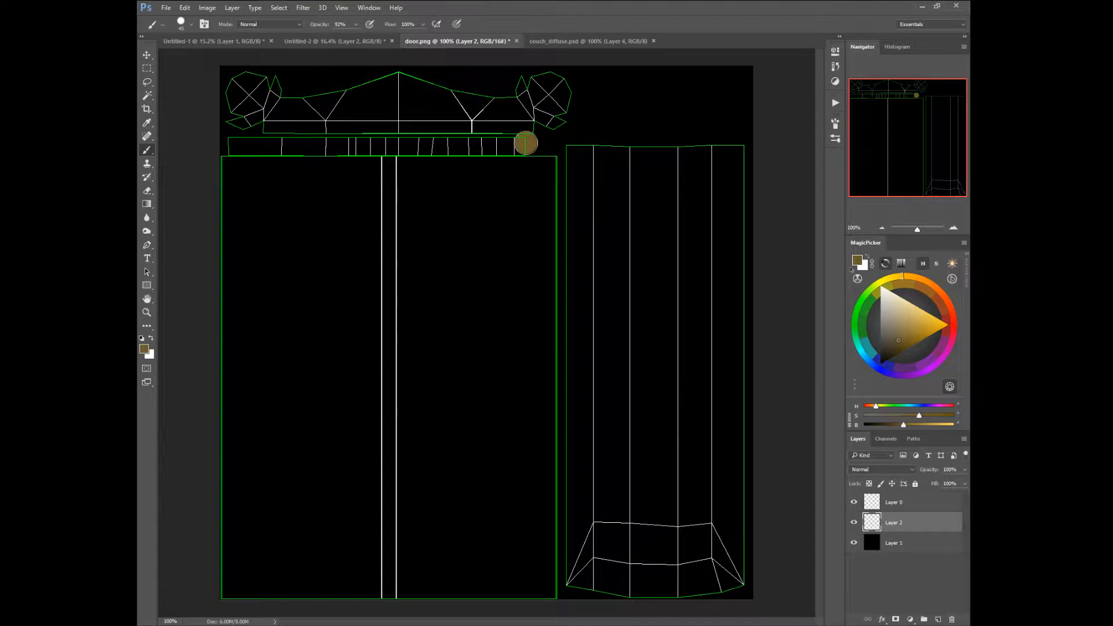
left_click_drag(525, 144, 181, 154)
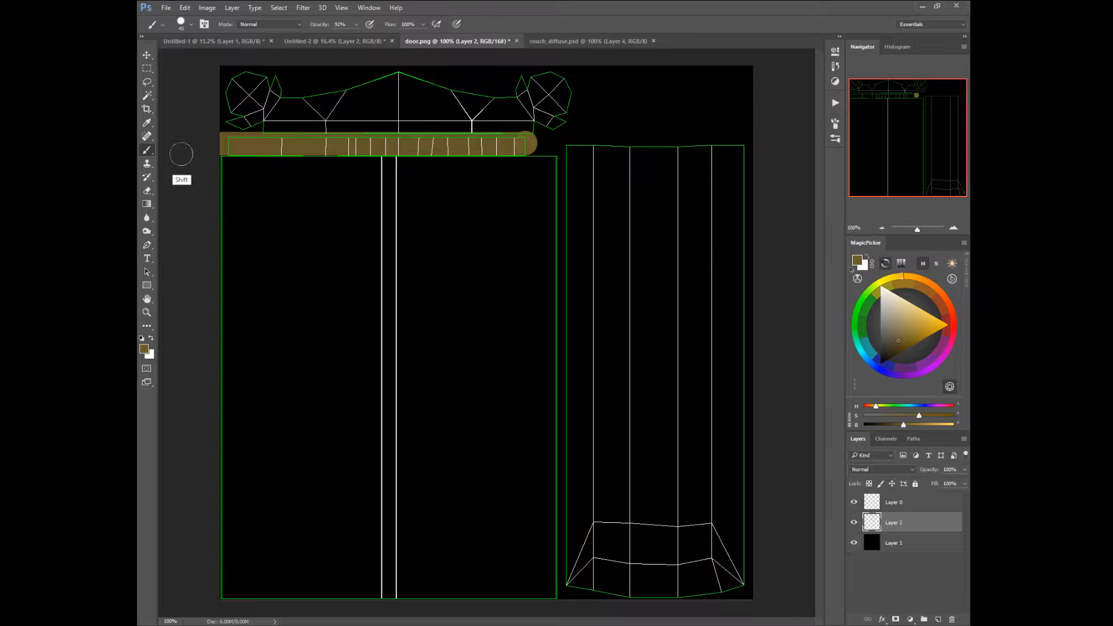
key("bracketright")
key("bracketright")
mouse_move(237, 117)
left_mouse_down()
mouse_move(225, 93)
mouse_move(247, 71)
mouse_move(268, 84)
mouse_move(238, 108)
mouse_move(258, 122)
mouse_move(400, 116)
mouse_move(328, 131)
mouse_move(351, 98)
mouse_move(386, 84)
mouse_move(331, 94)
mouse_move(412, 79)
mouse_move(508, 109)
mouse_move(545, 90)
mouse_move(561, 101)
mouse_move(555, 93)
mouse_move(482, 127)
mouse_move(425, 125)
mouse_move(451, 105)
left_mouse_up()
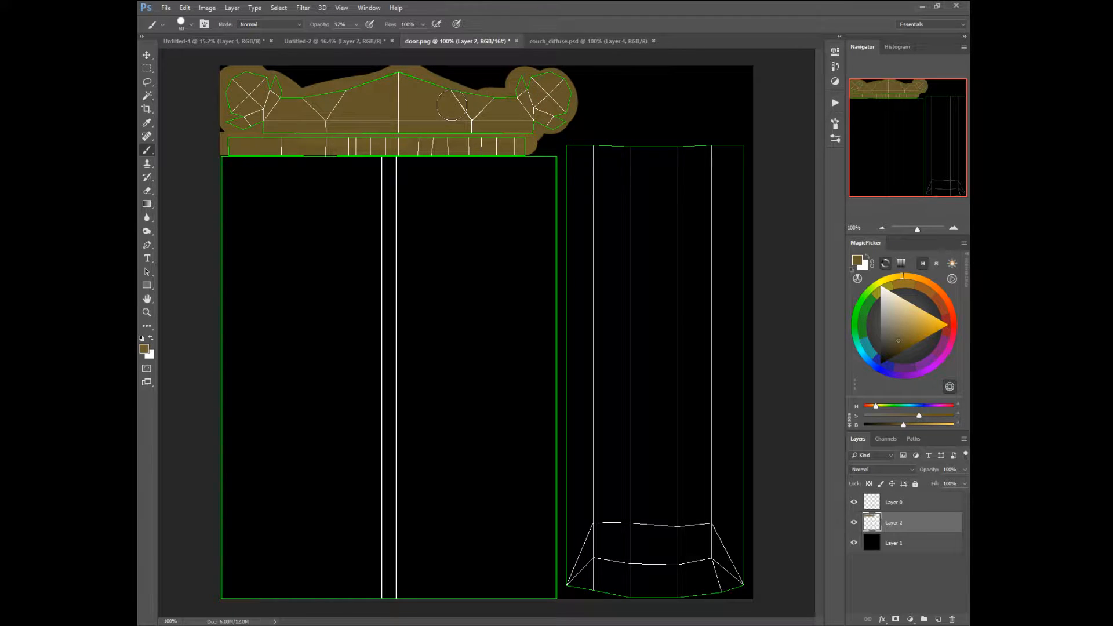
Outline the tall column UV island in brown-gold and fill its interior with the Paint Bucket.
mouse_move(574, 150)
left_mouse_down()
mouse_move(579, 592)
mouse_move(771, 594)
mouse_move(585, 151)
mouse_move(765, 160)
mouse_move(745, 152)
mouse_move(724, 601)
left_mouse_up()
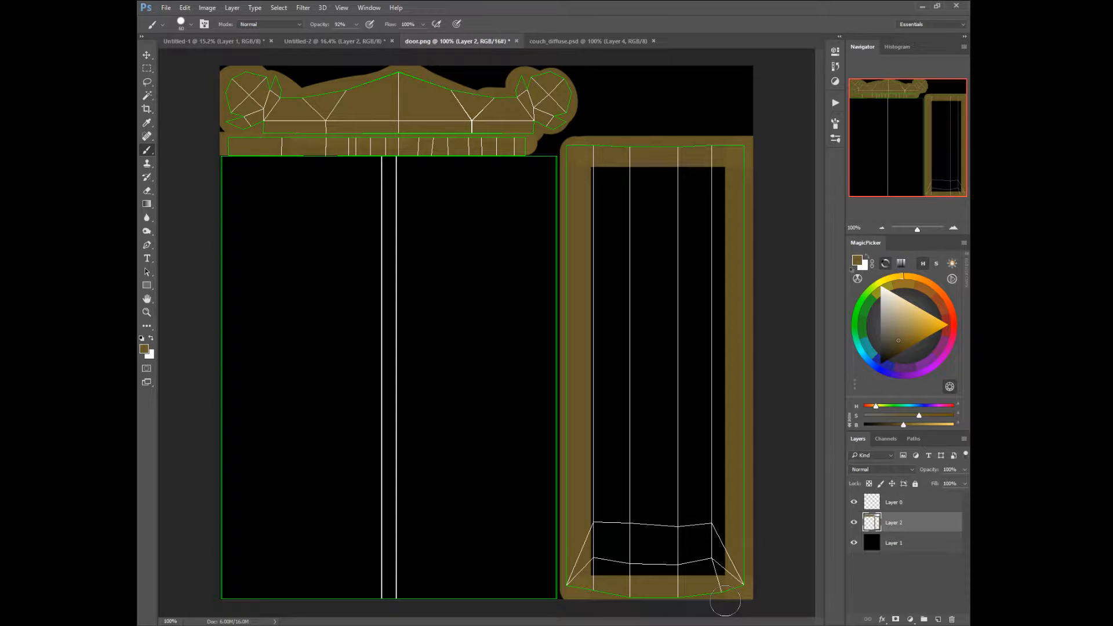
left_click(147, 204)
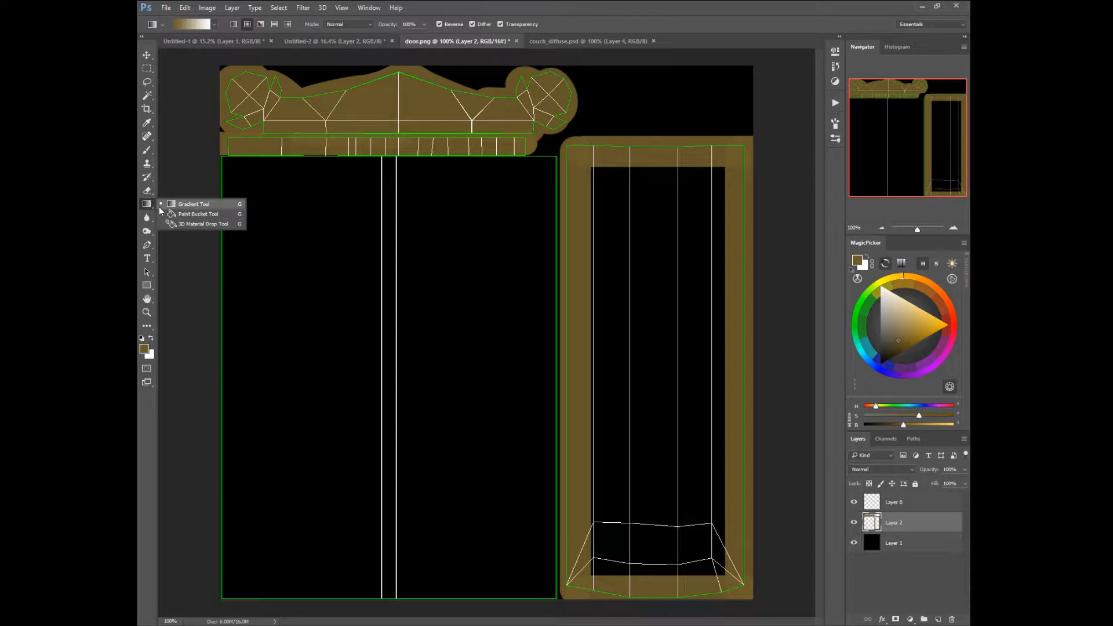
left_click(174, 214)
left_click(662, 366)
left_click(656, 377)
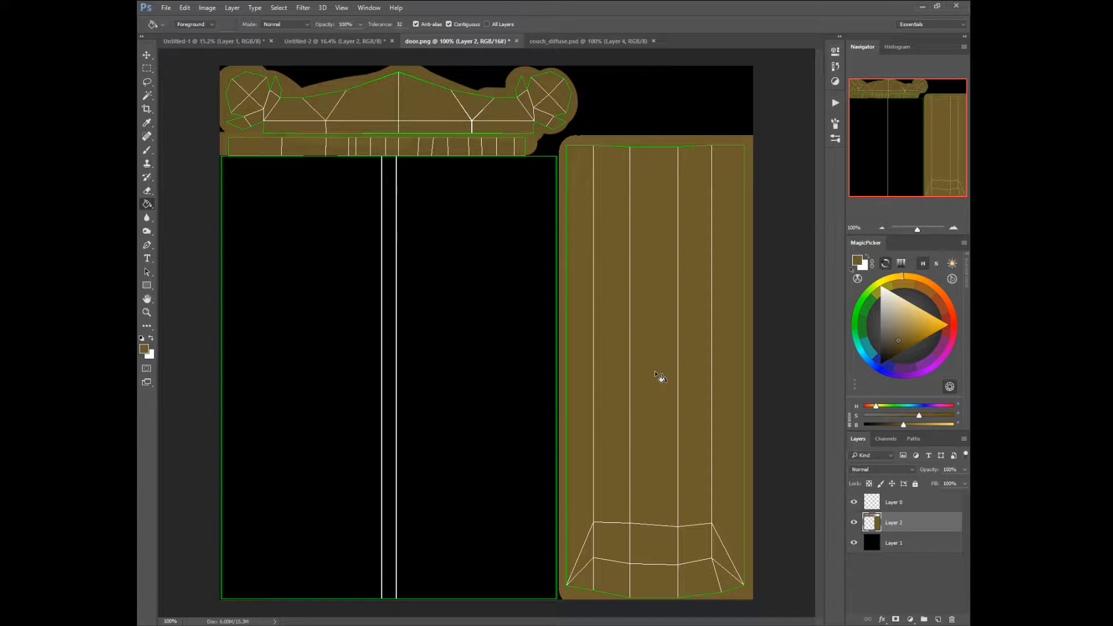
right_click(337, 136)
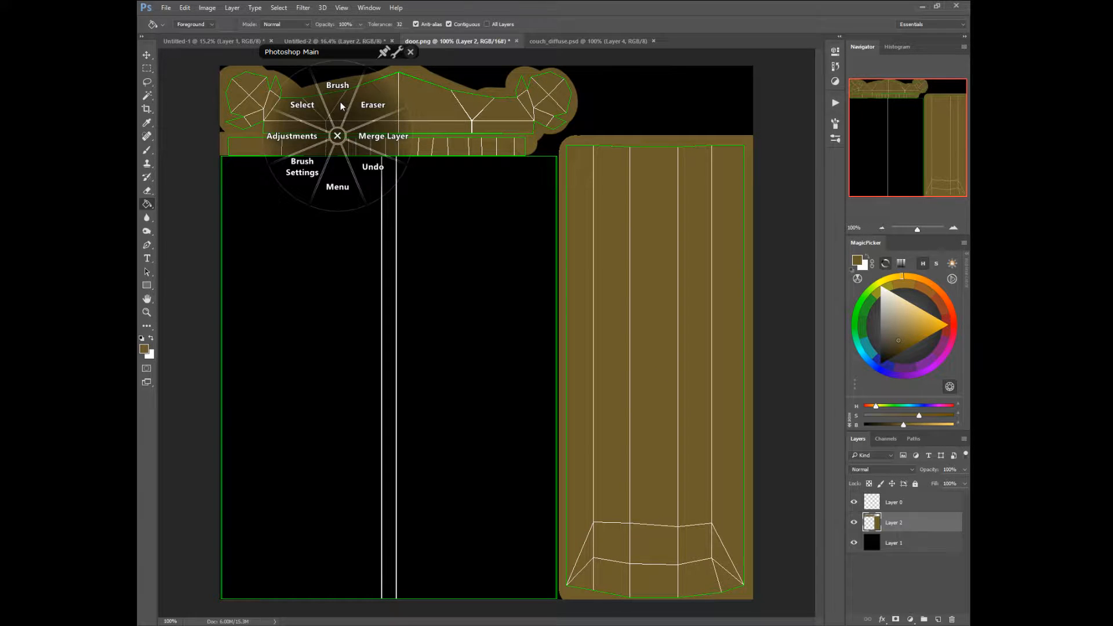
left_click(337, 135)
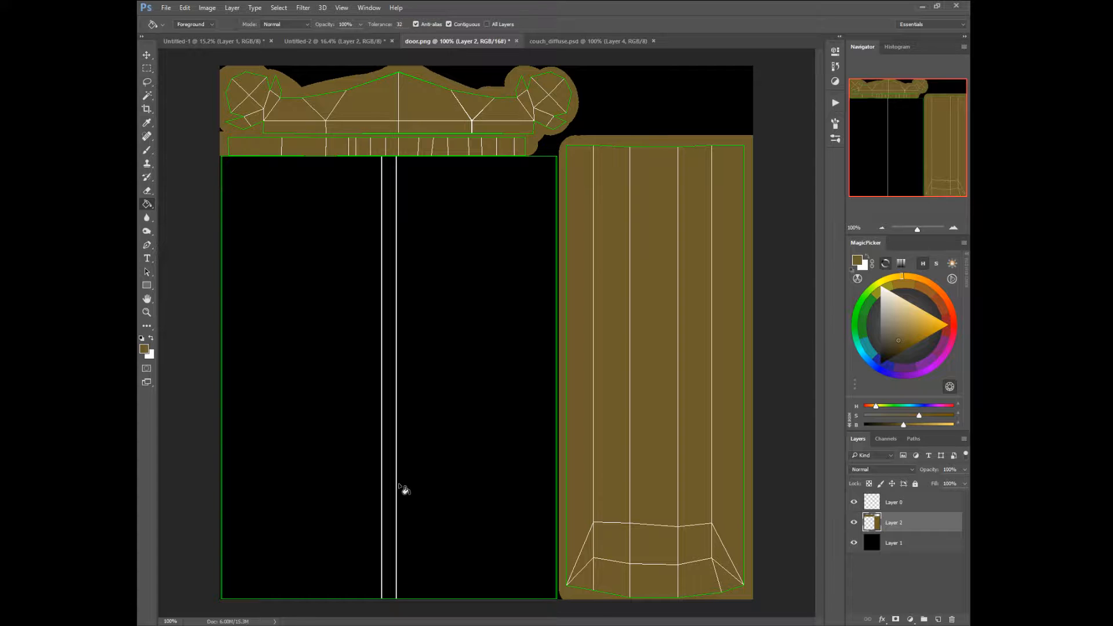
Select the large rectangular door panel island with the marquee and create a new layer above the brown-gold layer.
left_click(147, 68)
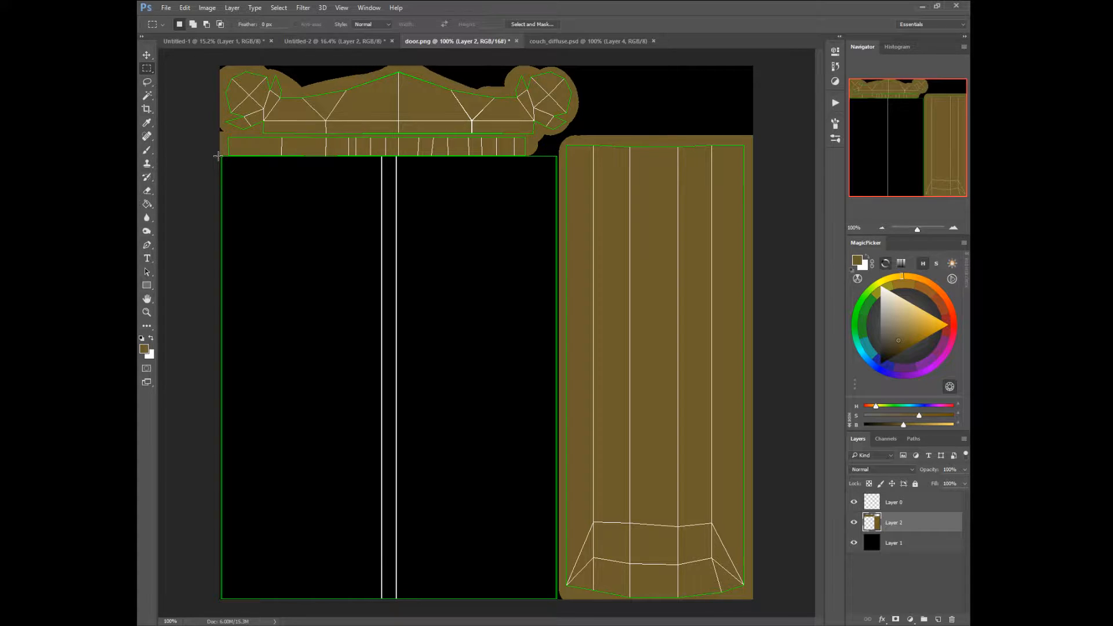
left_click_drag(218, 155, 555, 599)
left_click_drag(218, 156, 558, 603)
right_click(477, 417)
left_click(479, 467)
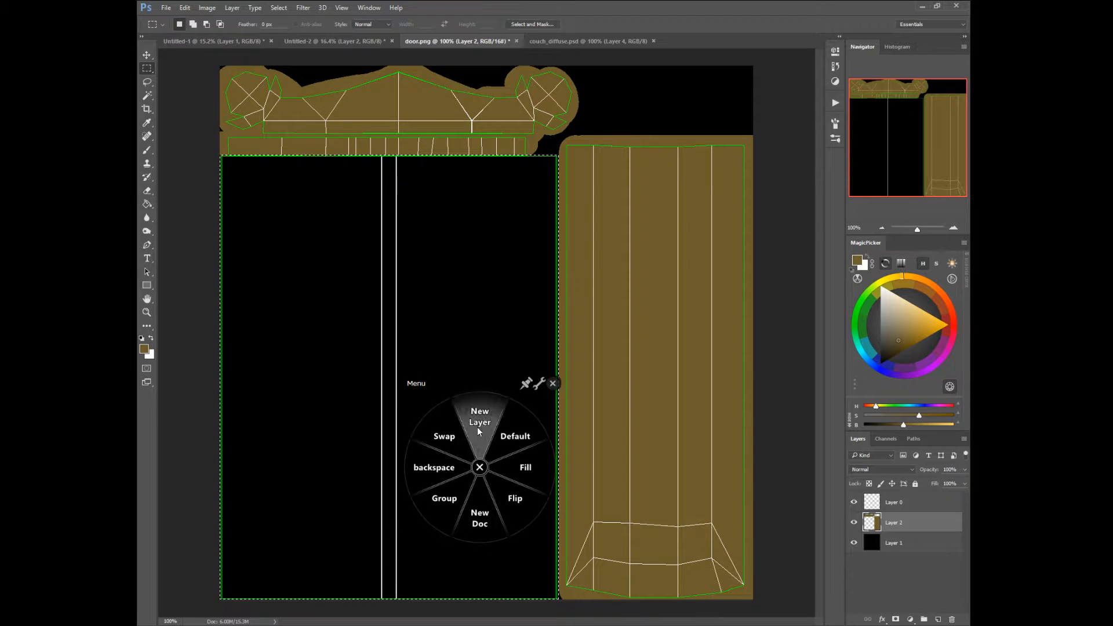
left_click(478, 429)
left_click(632, 196)
right_click(432, 385)
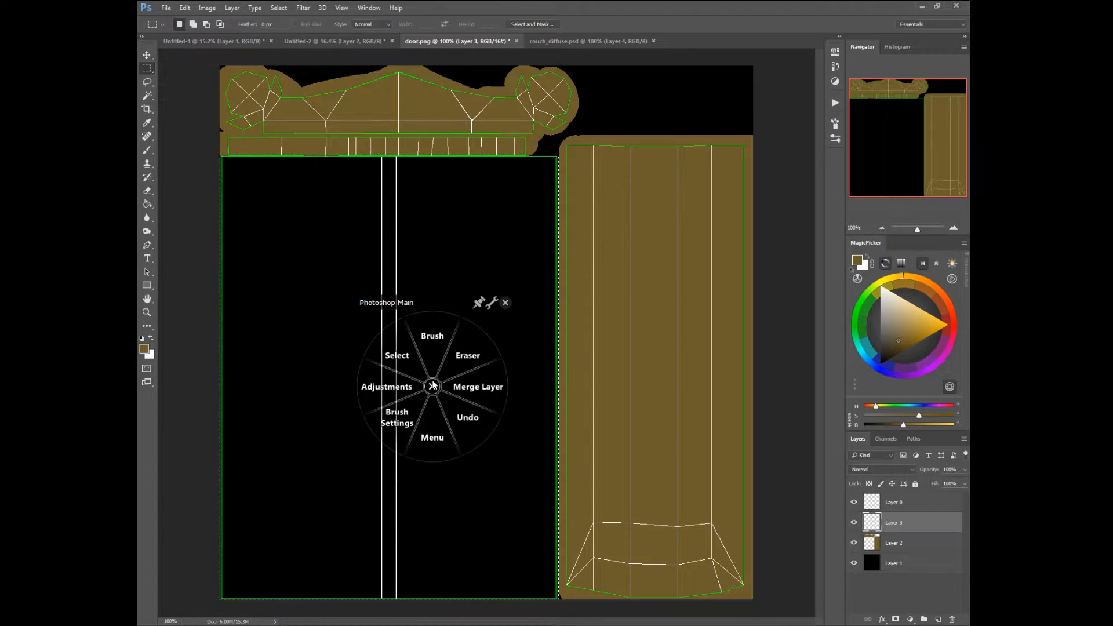
left_click(432, 372)
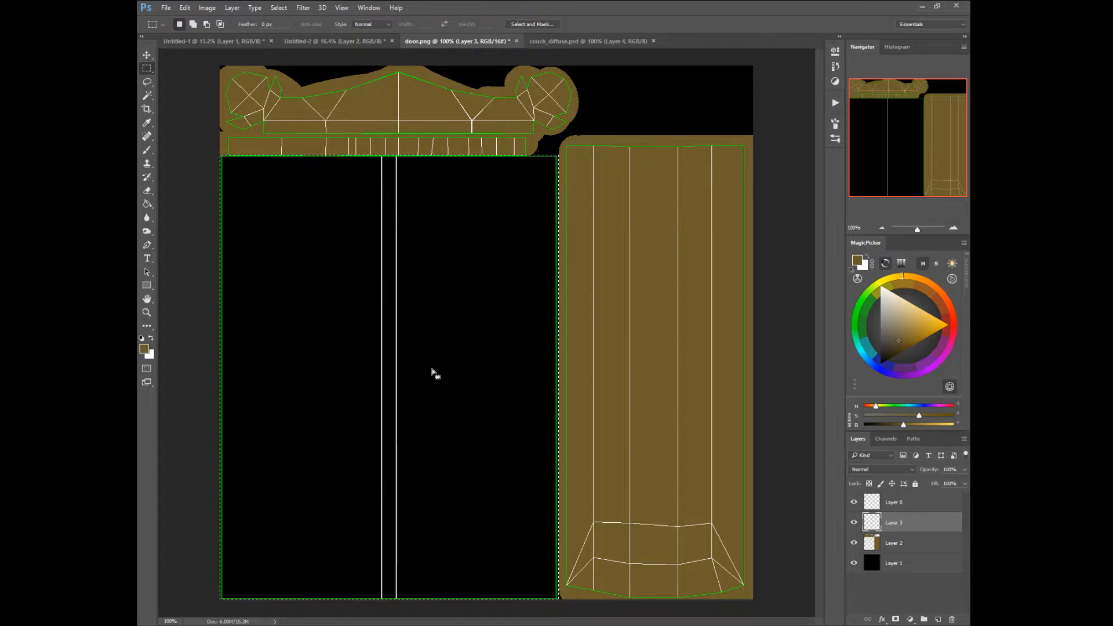
Choose a muted grey-beige as the foreground colour for the door panel.
left_click(888, 325)
left_click_drag(889, 325, 884, 321)
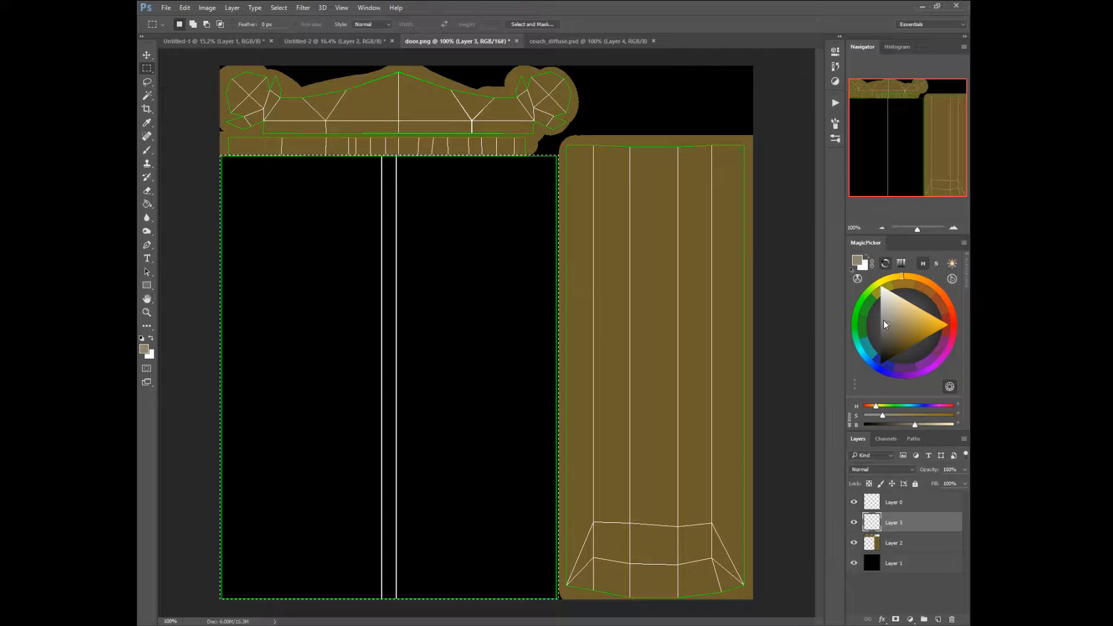
right_click(411, 369)
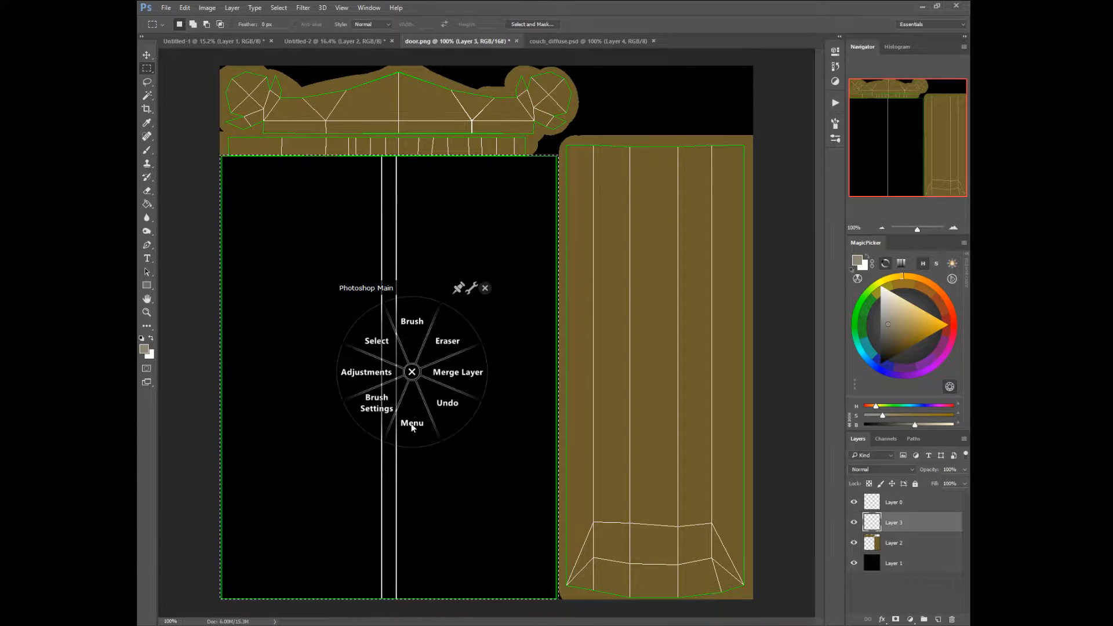
left_click(412, 425)
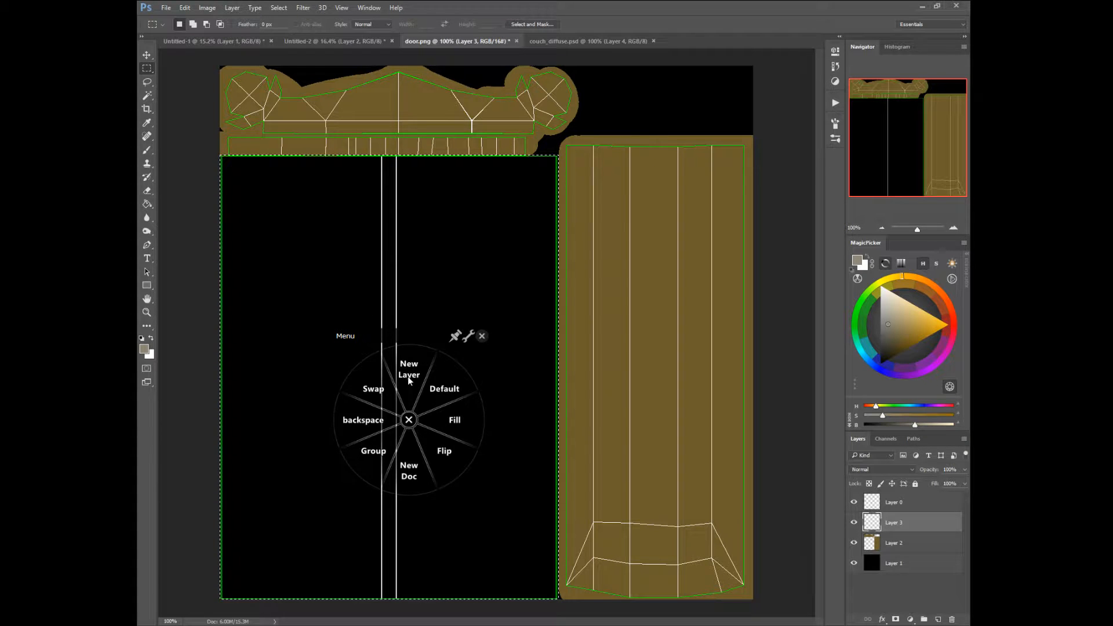
left_click(408, 420)
Fill the selected door panel area with the white background colour.
right_click(402, 421)
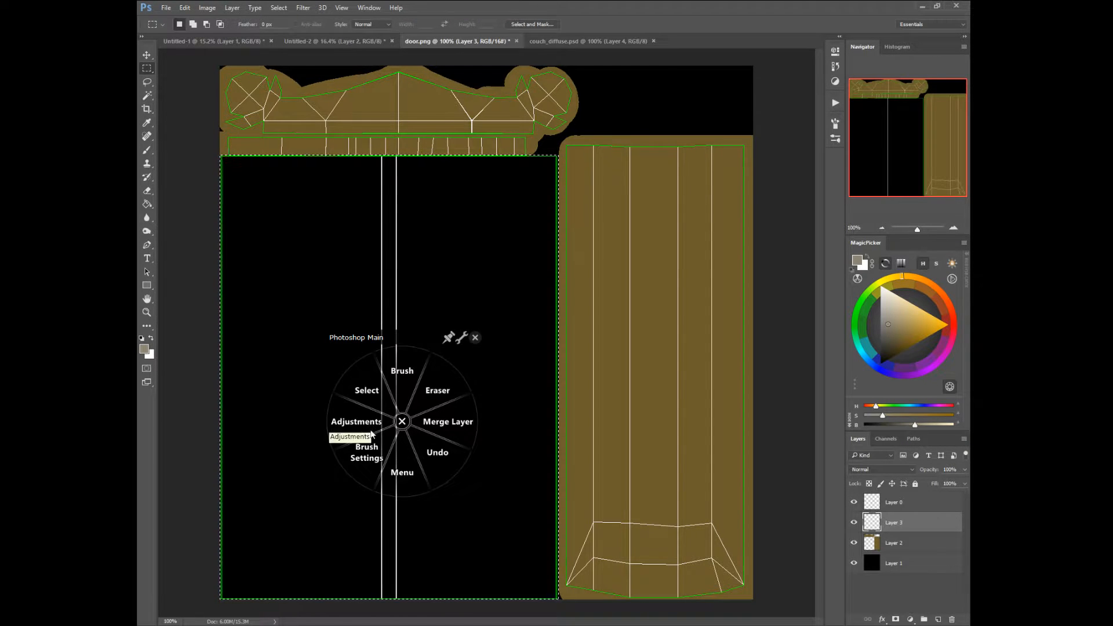
left_click(390, 469)
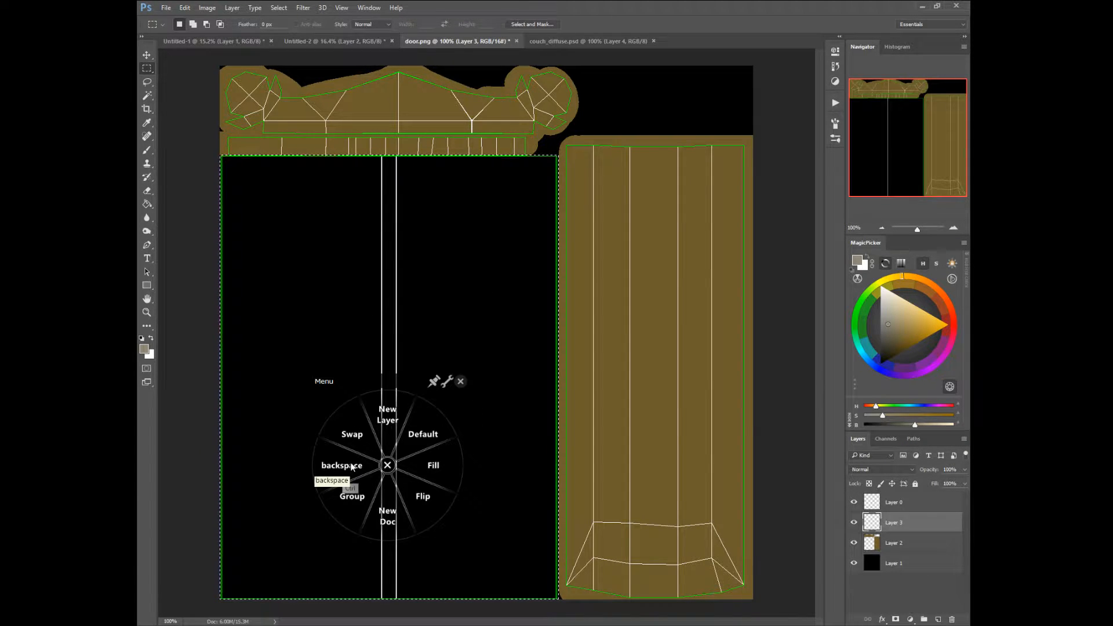
left_click(352, 467)
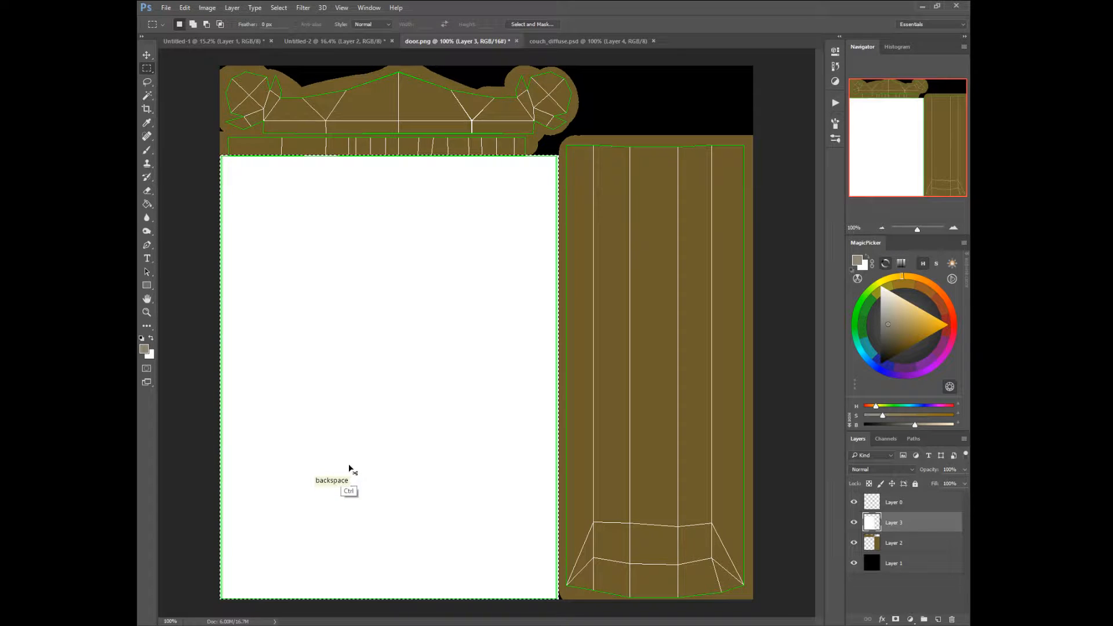
Fill the selected door panel area with the grey-beige foreground colour.
right_click(381, 434)
left_click(381, 480)
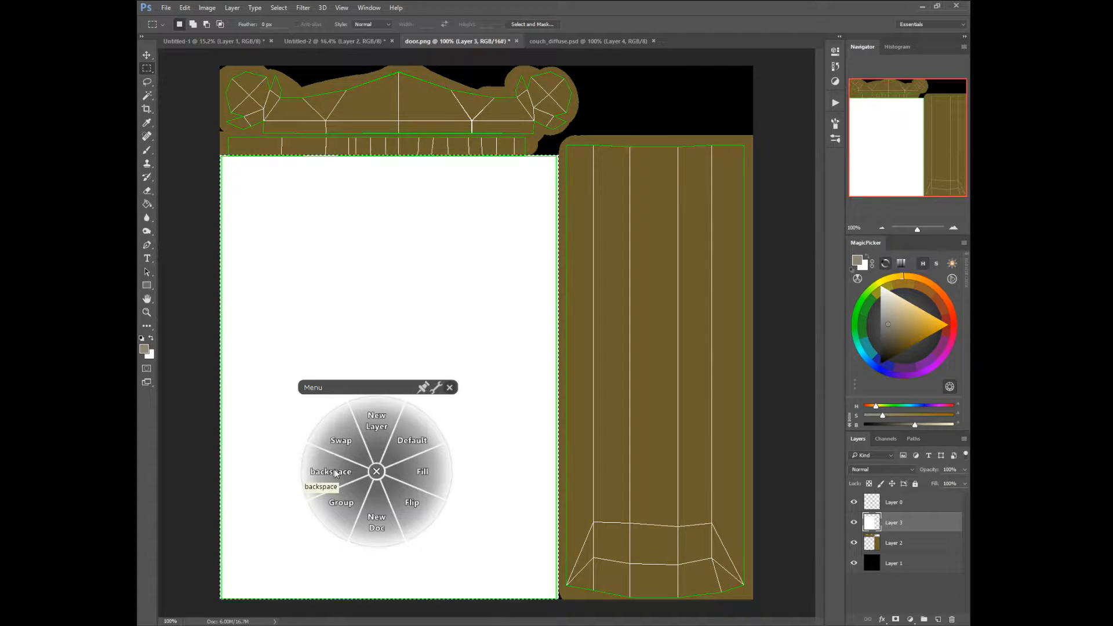
left_click(341, 472)
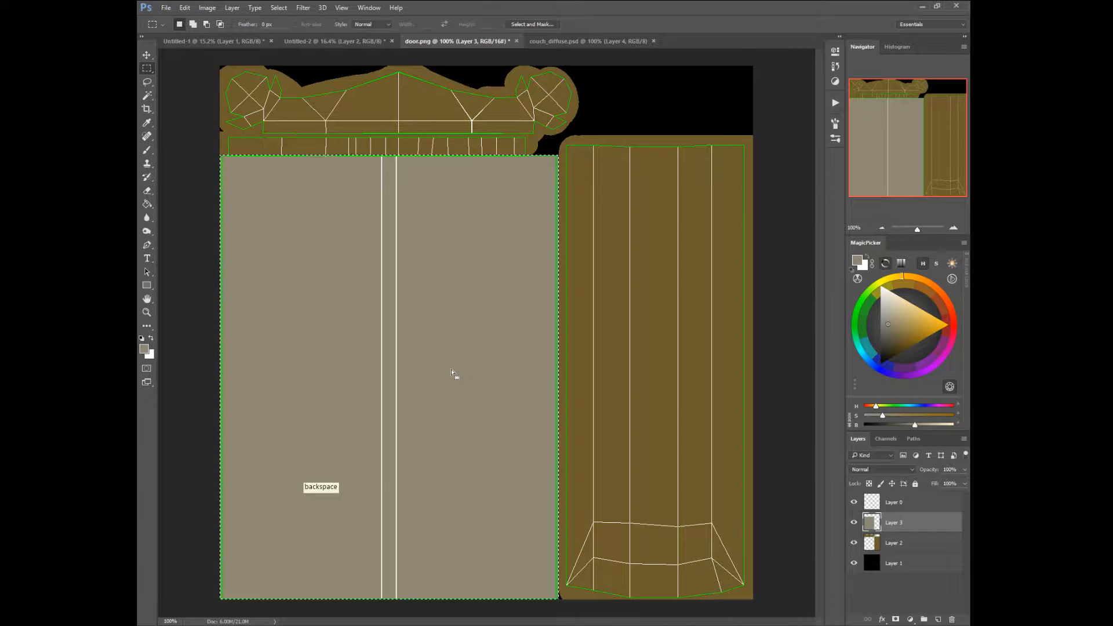
Save the texture with its layers as door.psd in the Scenes folder on the Desktop.
left_click(166, 9)
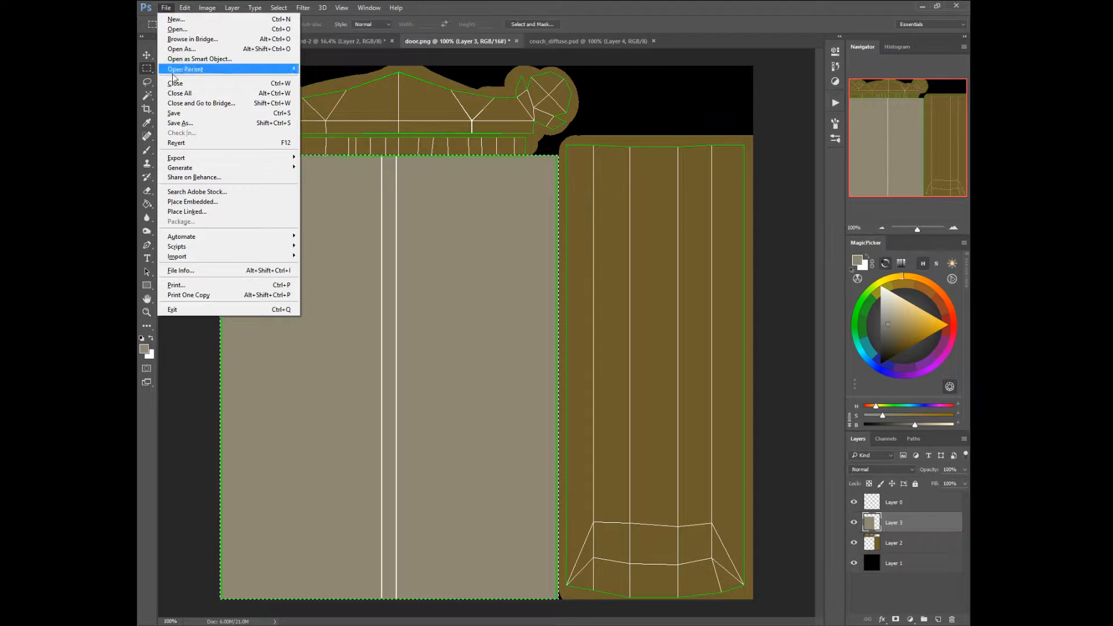
left_click(181, 124)
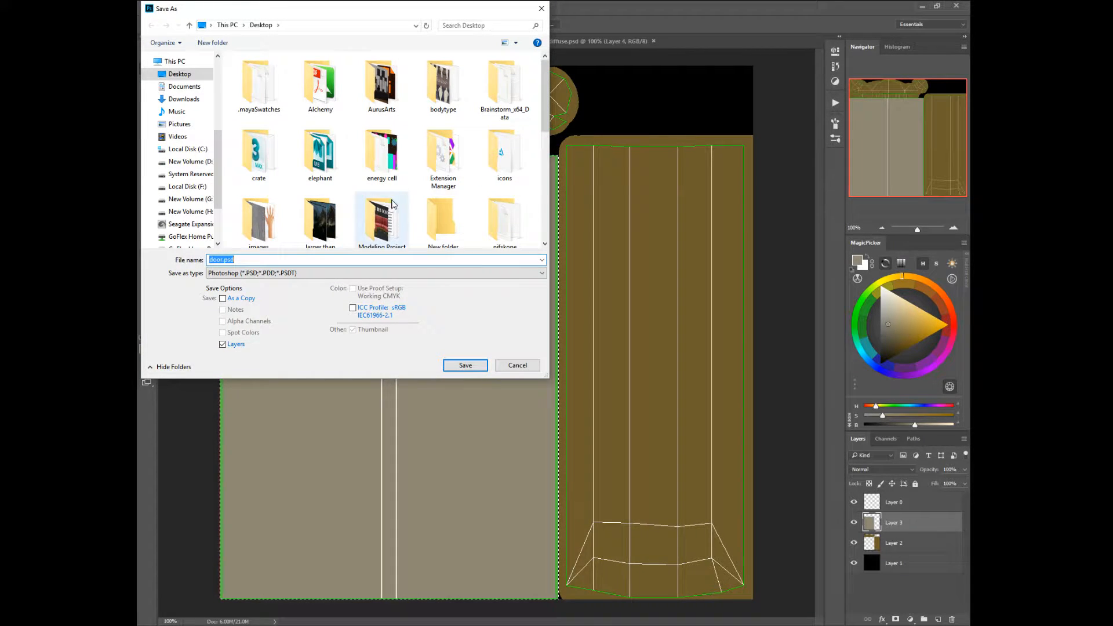
scroll(531, 248, "down", 3)
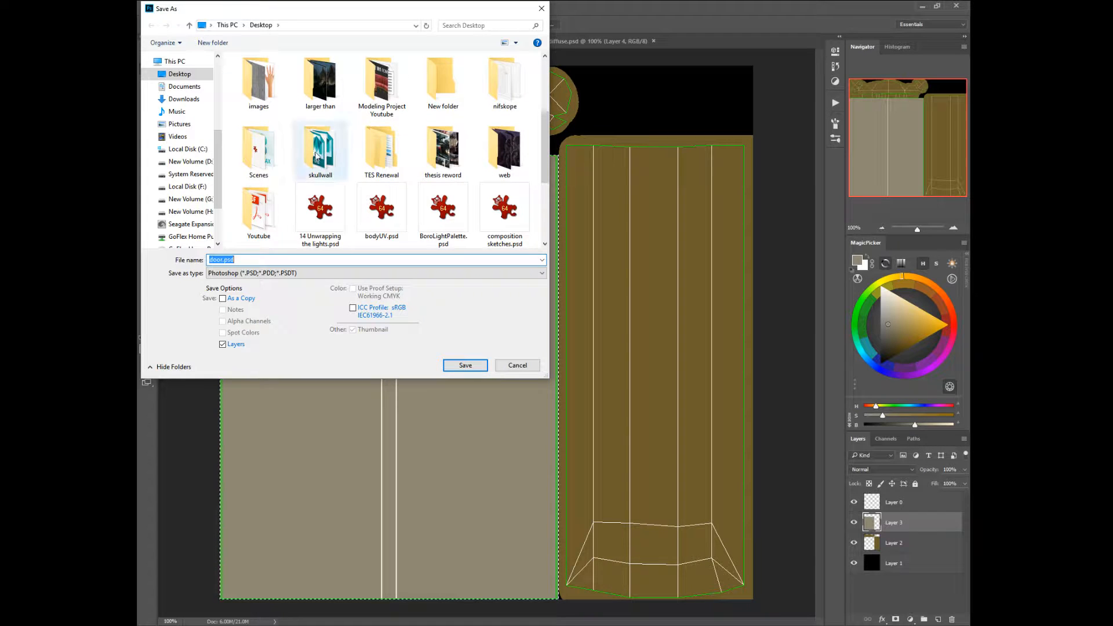
double_click(259, 161)
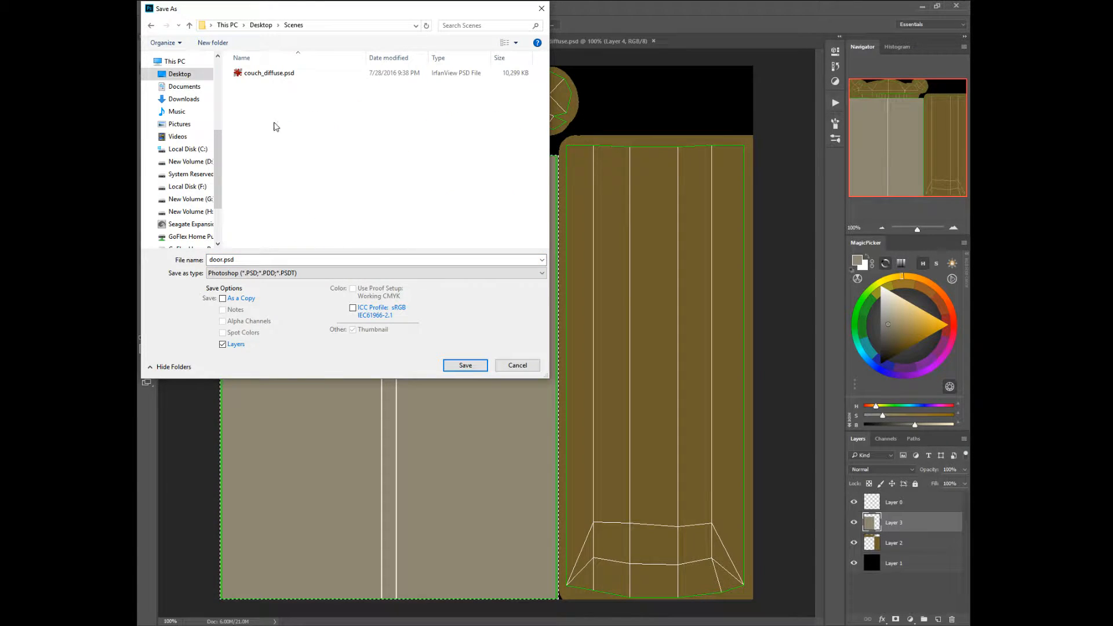
left_click(466, 365)
left_click(672, 191)
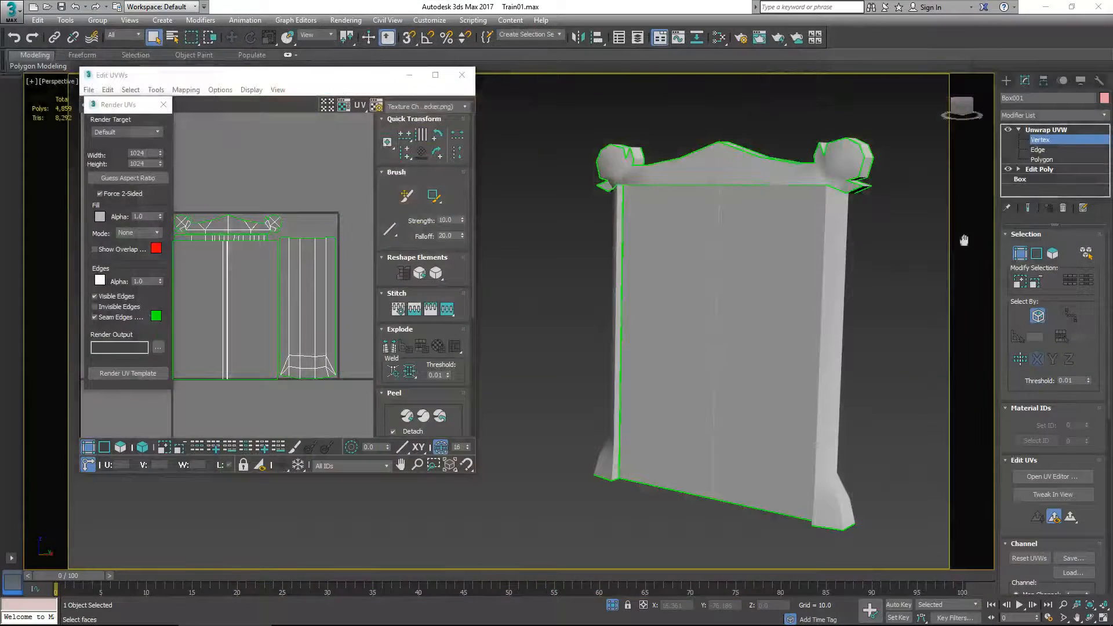
Switch to 3ds Max, close the UV editor and open the material editor in compact mode.
left_click(462, 74)
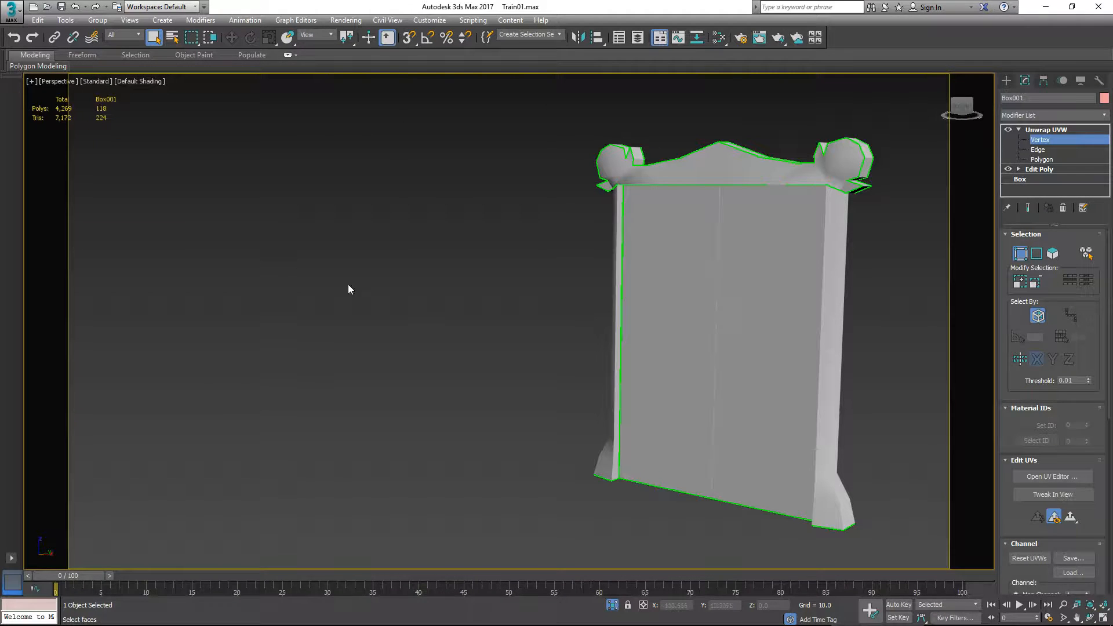
left_click(718, 39)
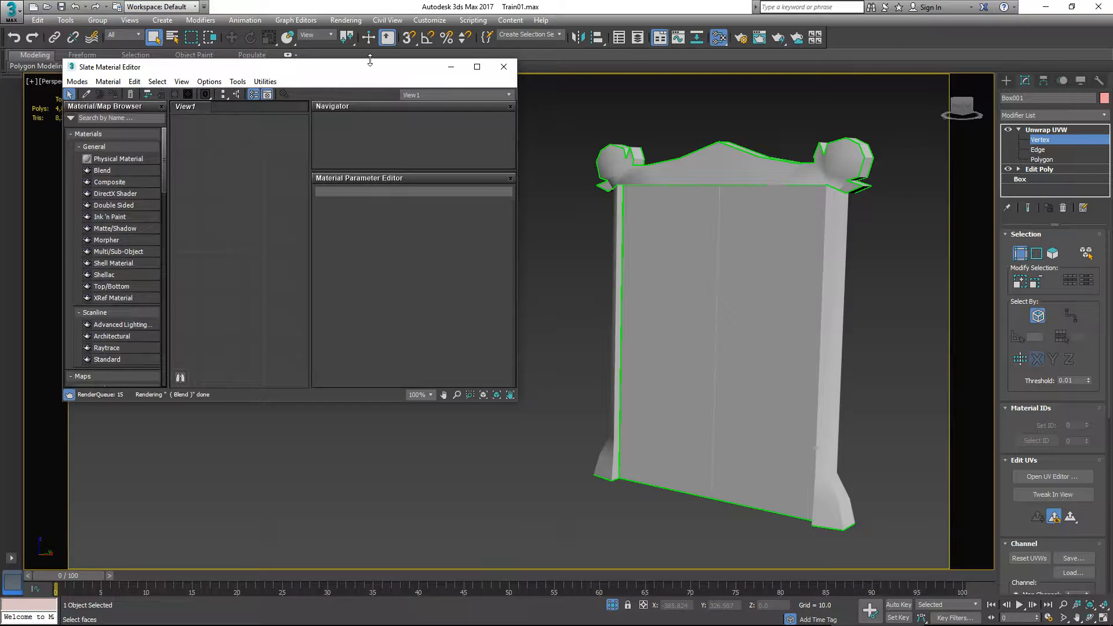
left_click(109, 82)
mouse_move(77, 81)
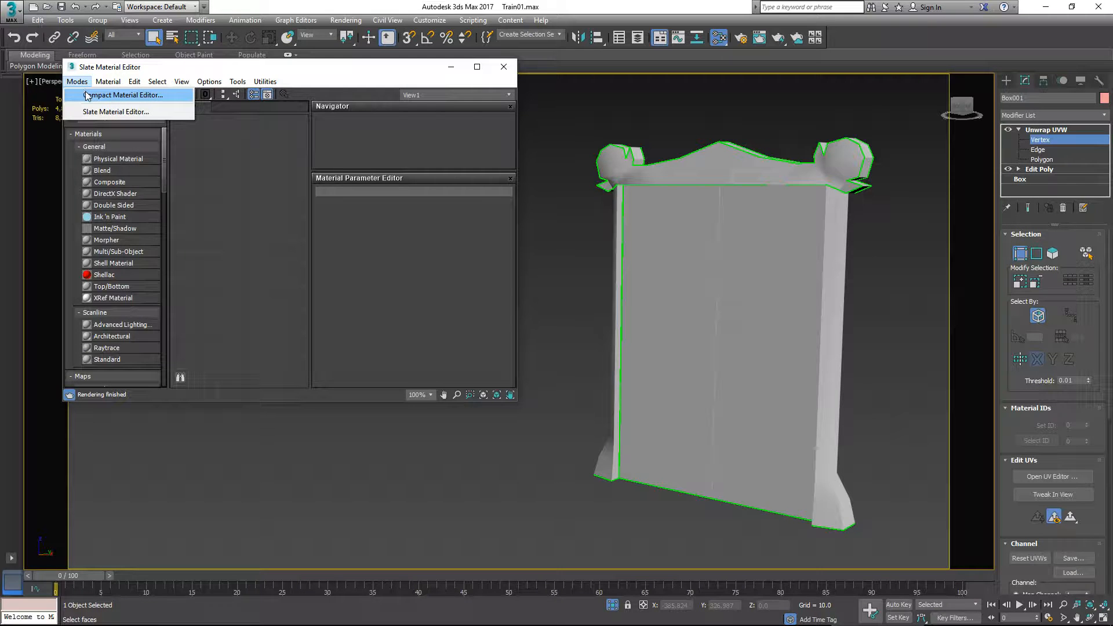
left_click(113, 95)
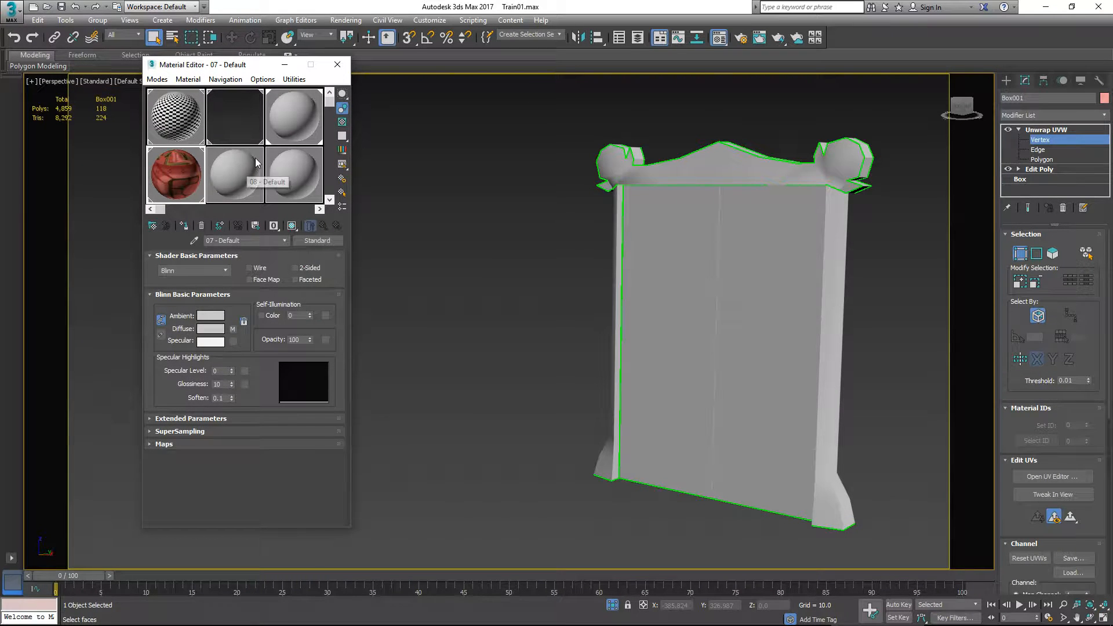
Load door.psd from the Desktop Scenes folder, collapsed layers, as the diffuse bitmap of material 08 - Default and display it on the door.
left_click(259, 190)
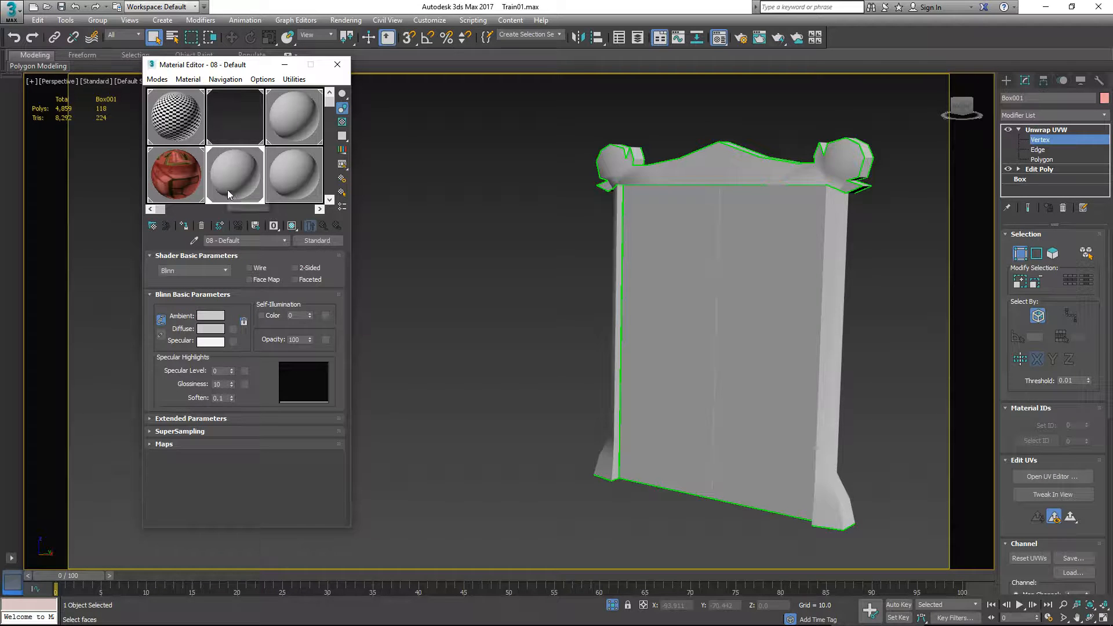
left_click(233, 330)
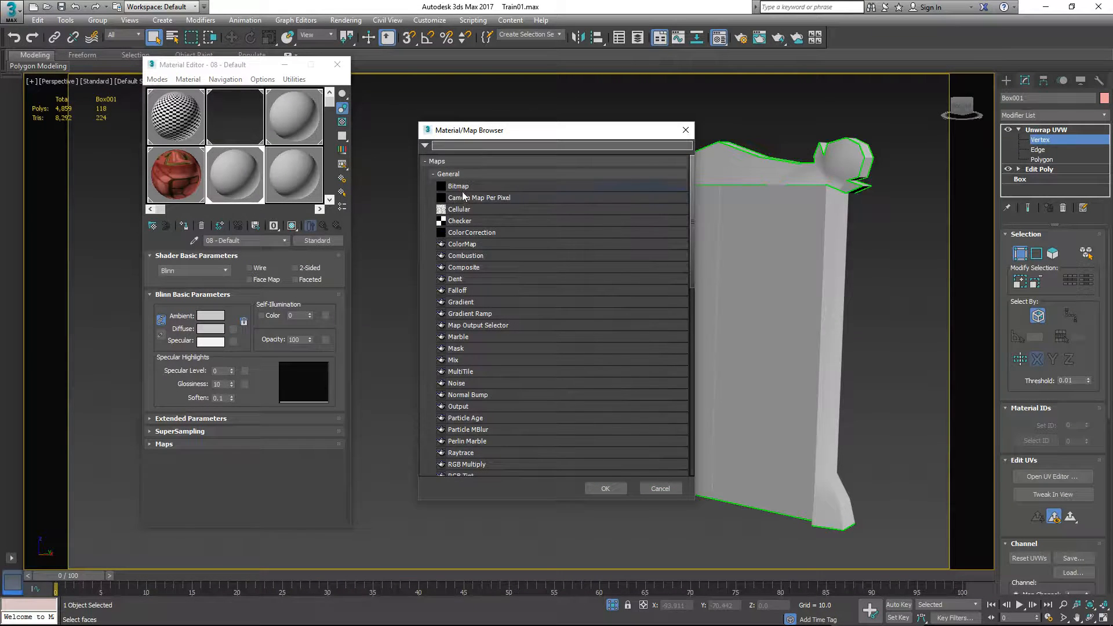
double_click(464, 186)
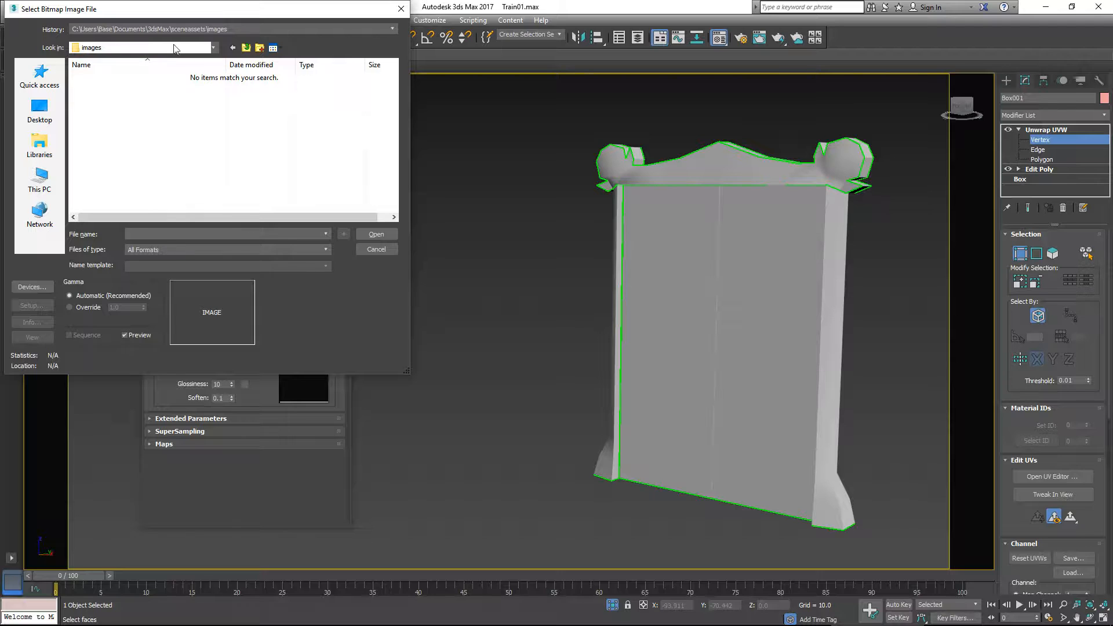
left_click(40, 110)
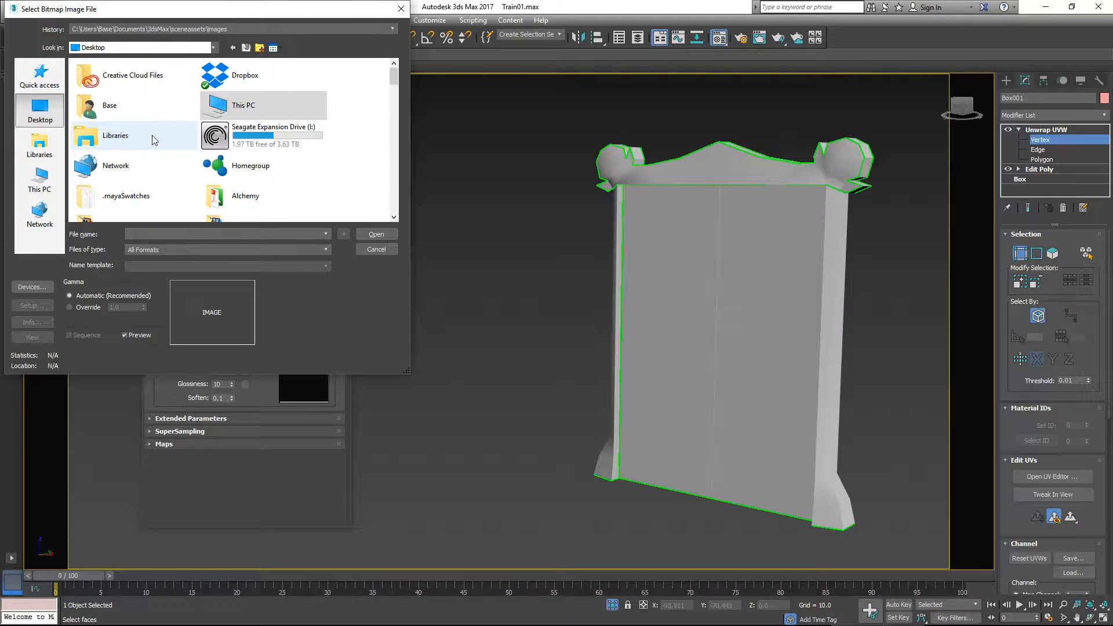
type("s")
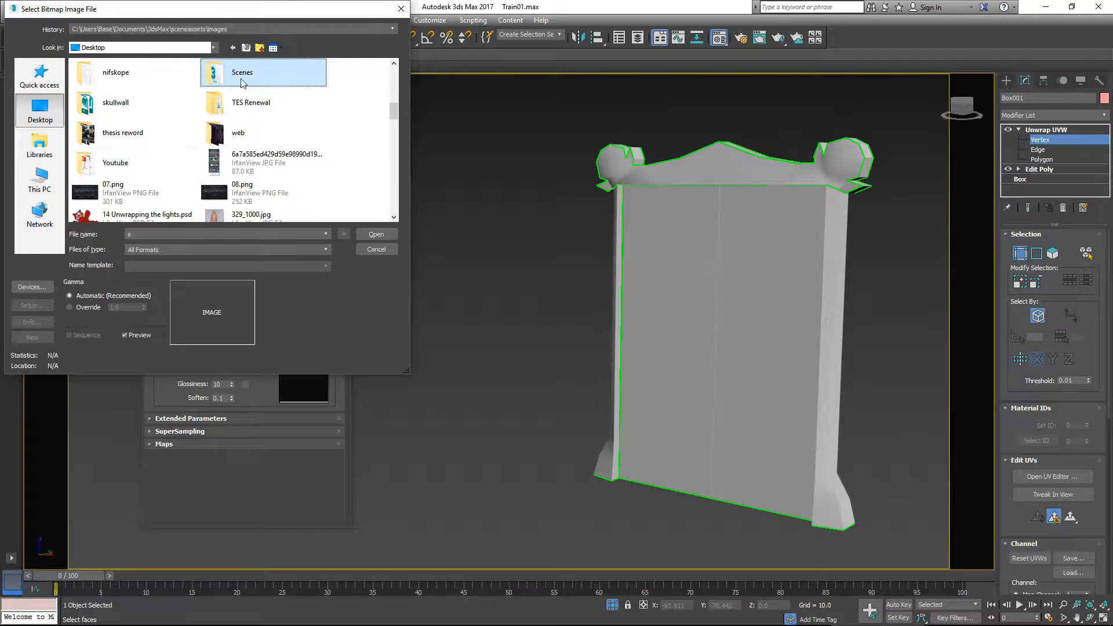
key("Return")
double_click(98, 100)
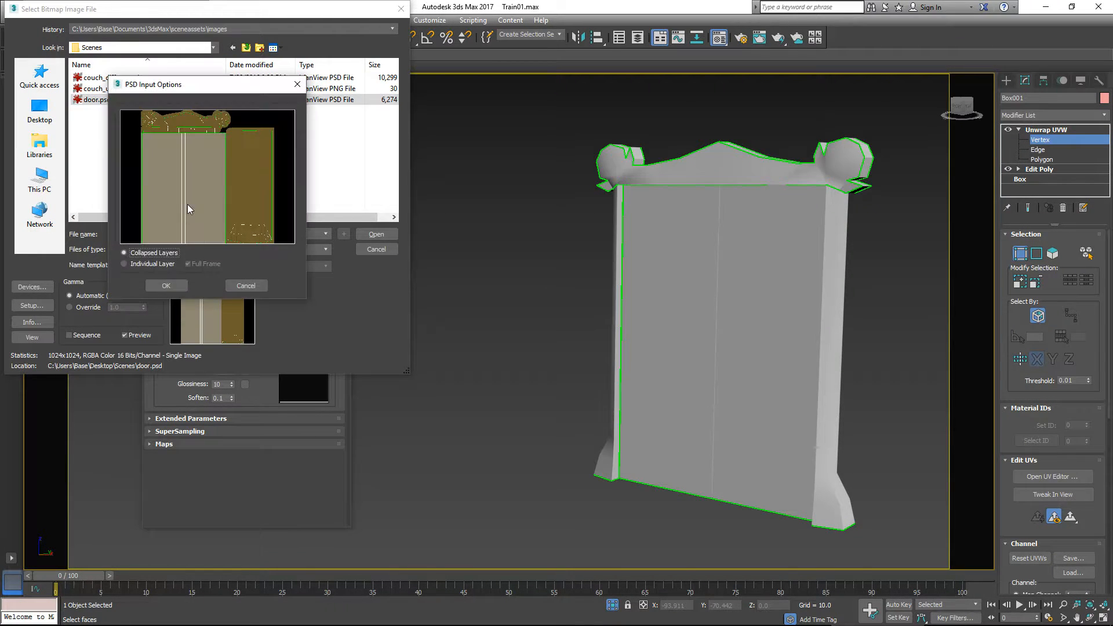
left_click(166, 285)
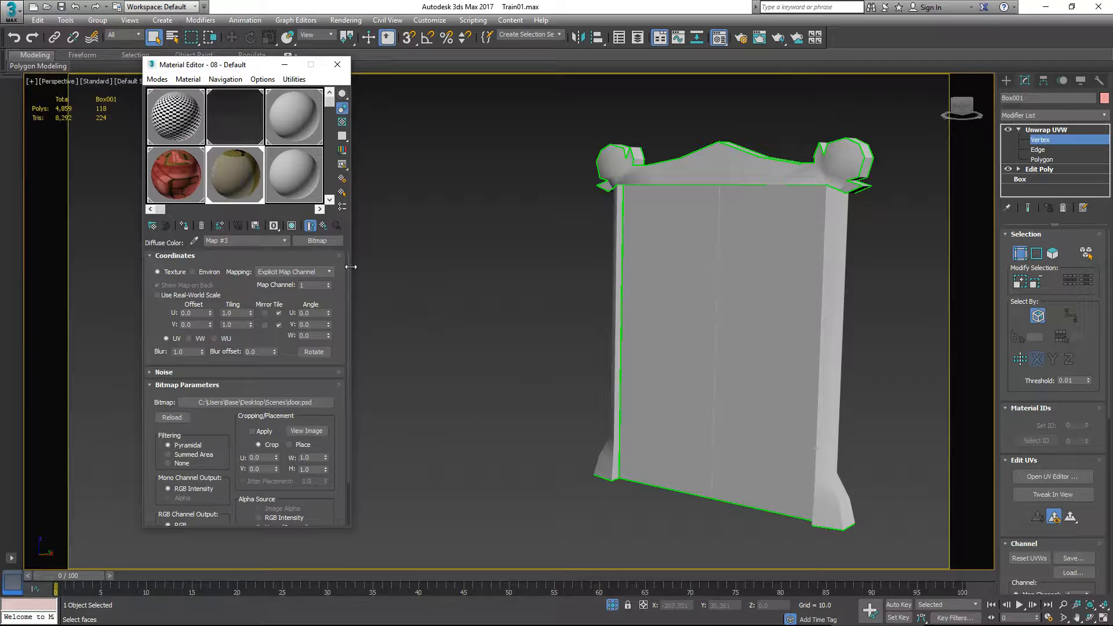
left_click(292, 225)
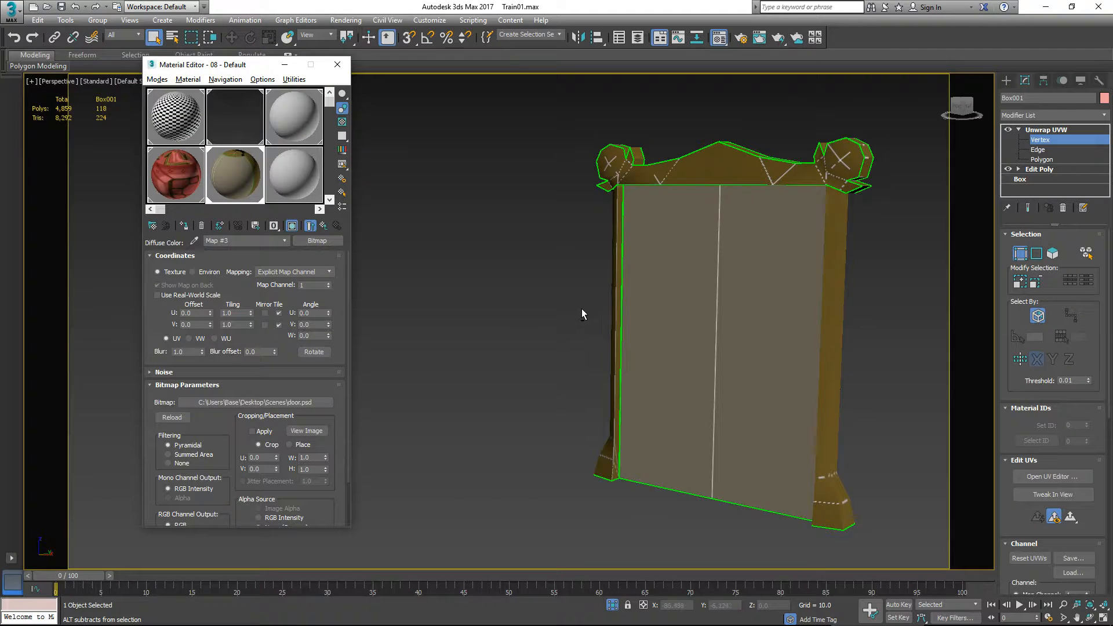
left_click_drag(582, 309, 616, 315)
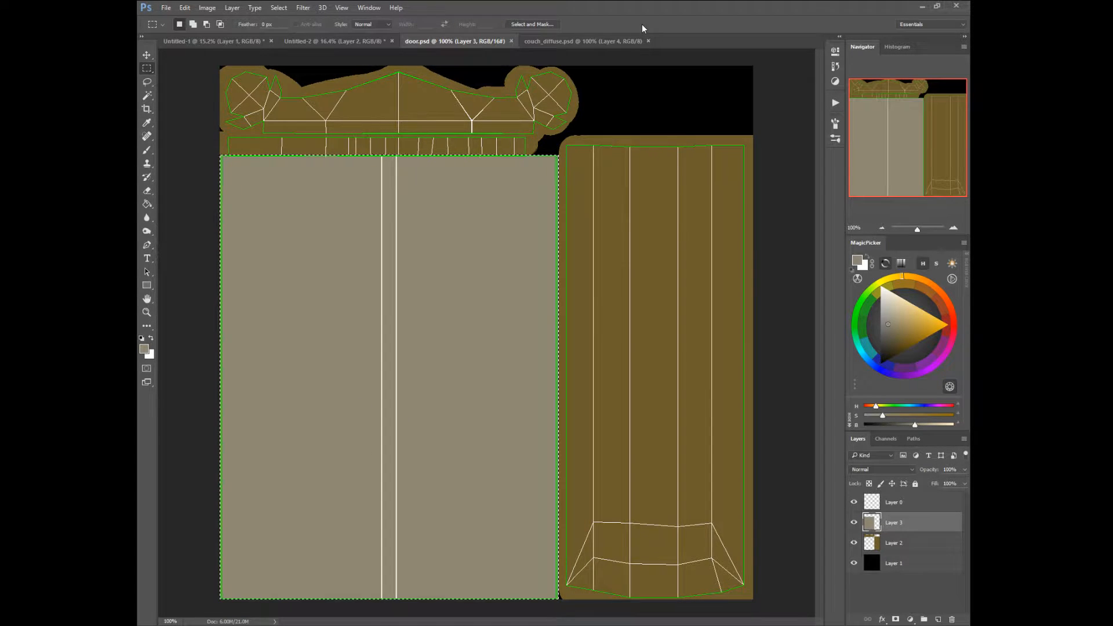
Switch back to Photoshop, deselect the door panel area and create a new layer above the grey-beige layer.
middle_click(415, 398)
left_click(365, 360)
left_click(332, 335)
middle_click(442, 389)
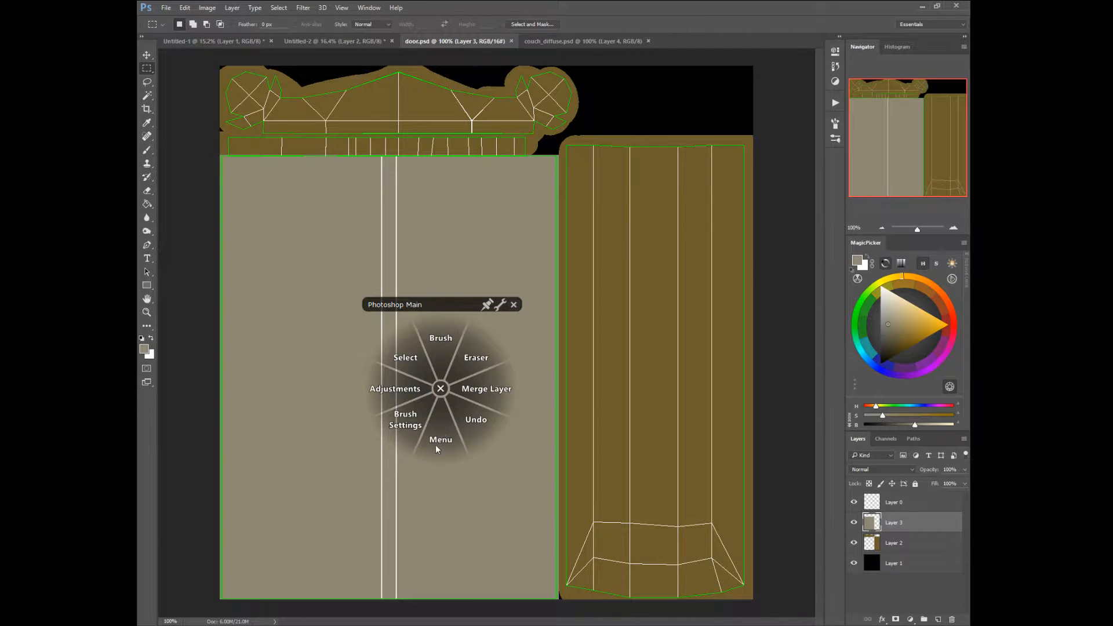
left_click(438, 448)
left_click(438, 380)
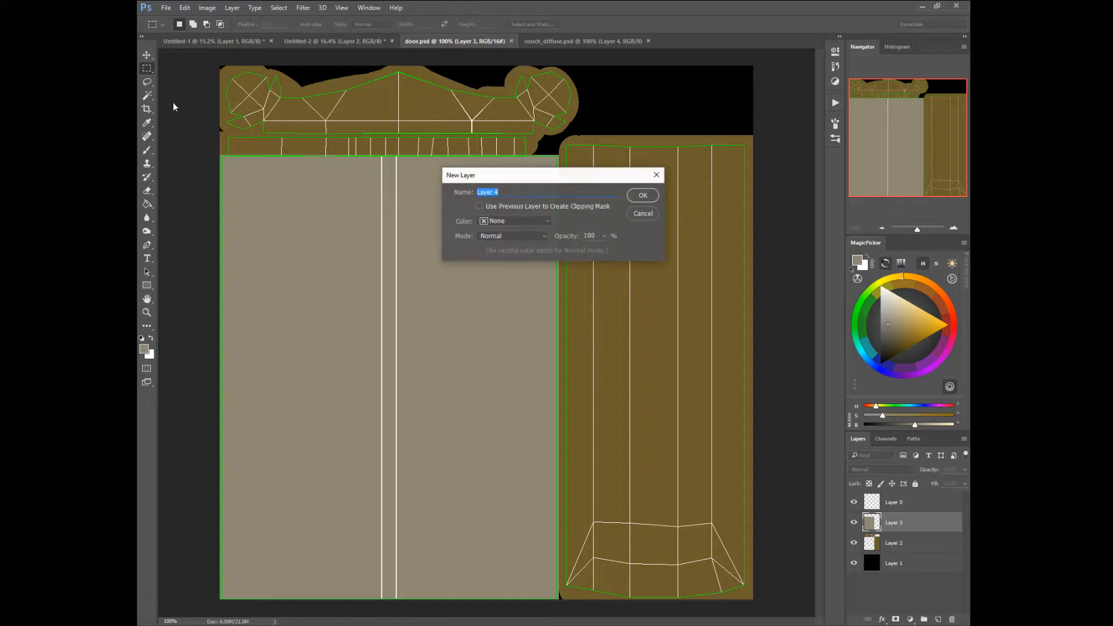
left_click(631, 194)
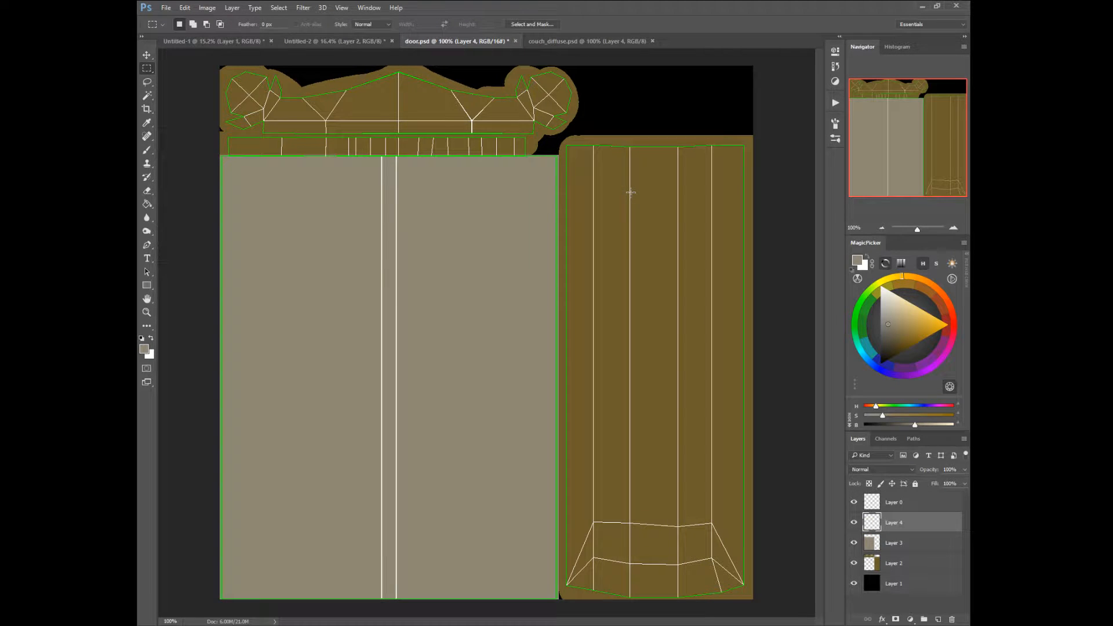
Make a tall elliptical selection centred on the door panel's middle seam and running past the panel's bottom edge.
right_click(147, 71)
left_click(189, 80)
left_click_drag(324, 204, 547, 594)
left_click_drag(292, 73, 591, 591)
left_click_drag(447, 276, 393, 427)
left_click_drag(288, 69, 481, 624)
left_click_drag(363, 284, 386, 473)
Sample the brown-gold of the column island and fill the elliptical selection with it on the new layer.
key("b")
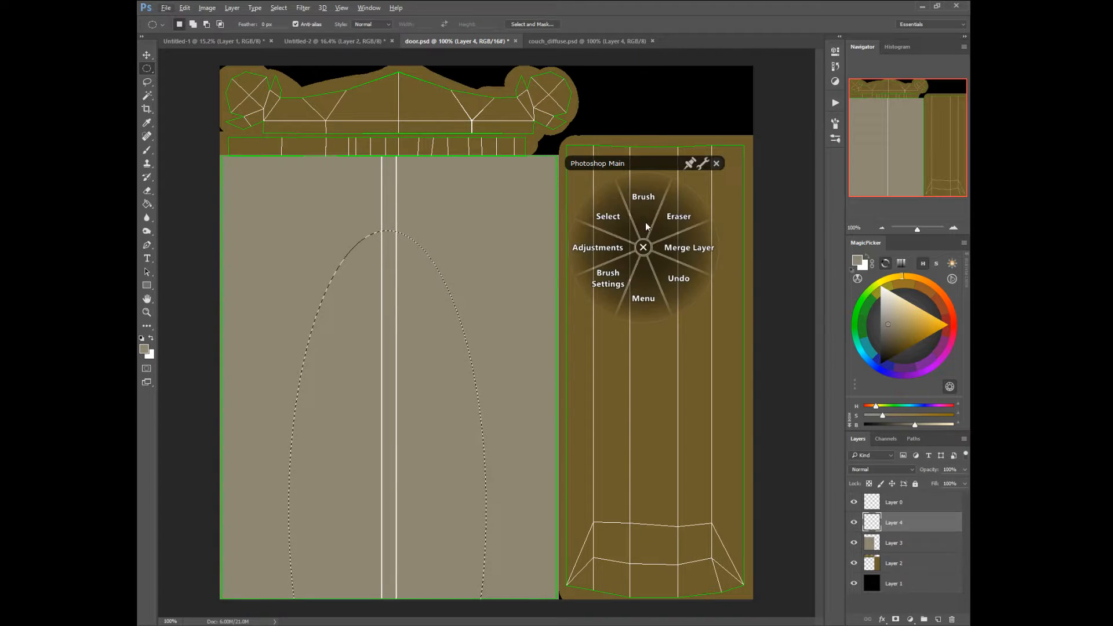
left_click(658, 242, "alt")
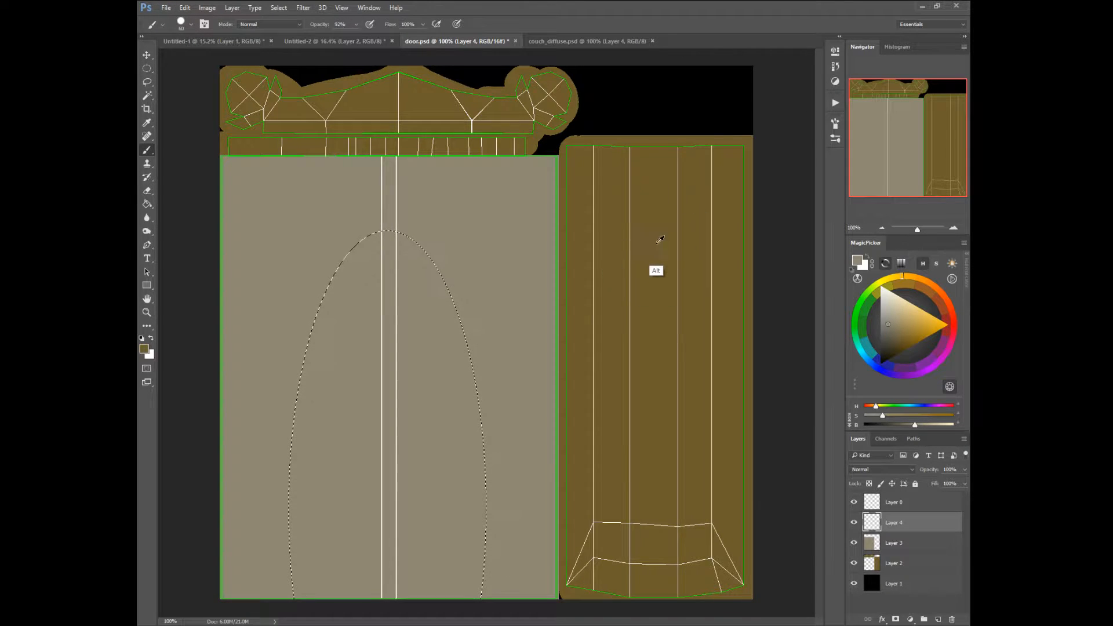
right_click(393, 369)
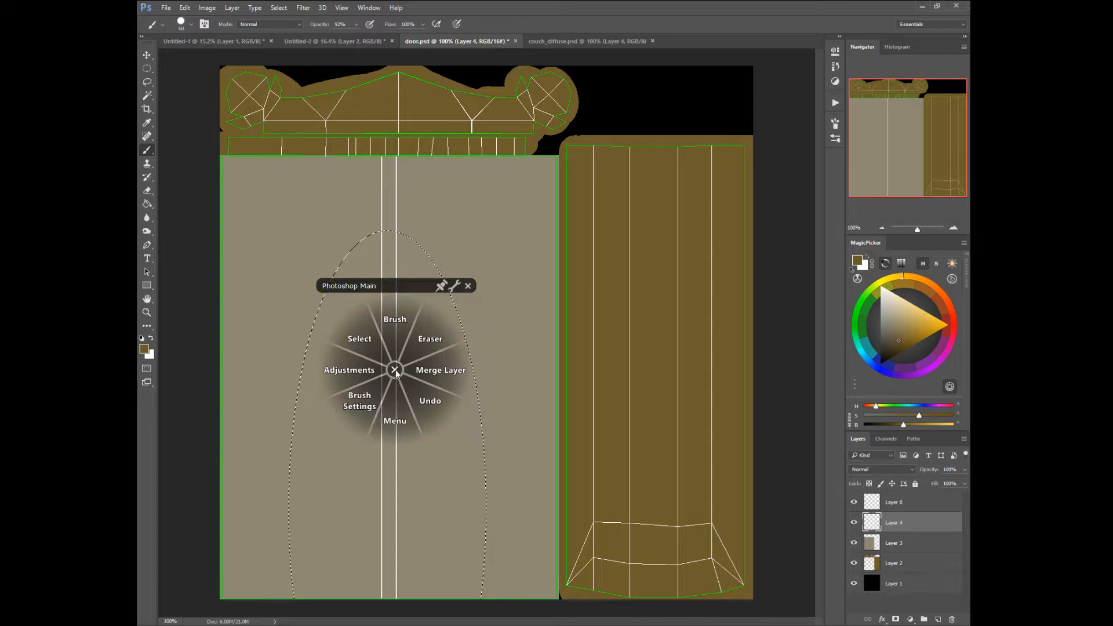
left_click(393, 409)
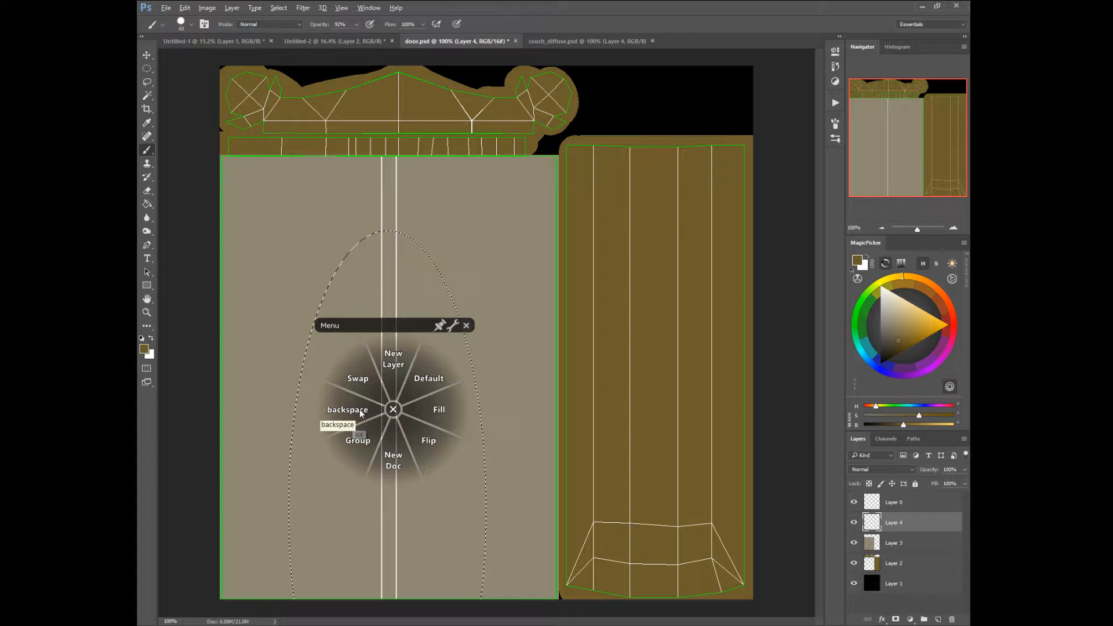
left_click(359, 412)
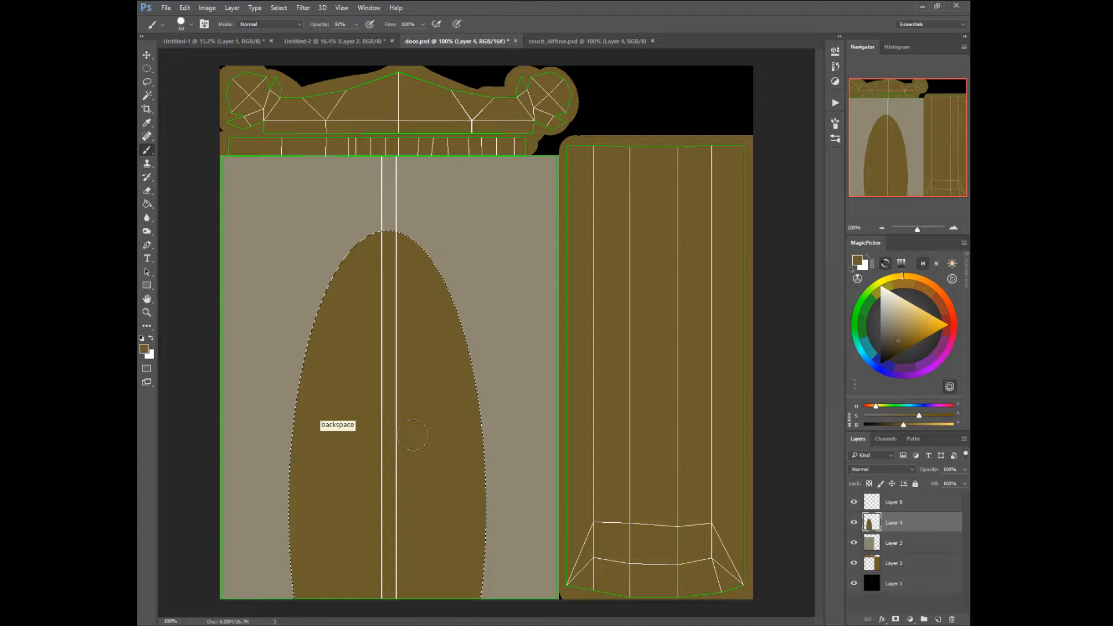
Stretch the brown ellipse horizontally to about 171% so that it spans the door panel's full width.
right_click(415, 455)
left_click(349, 402)
left_click(350, 365)
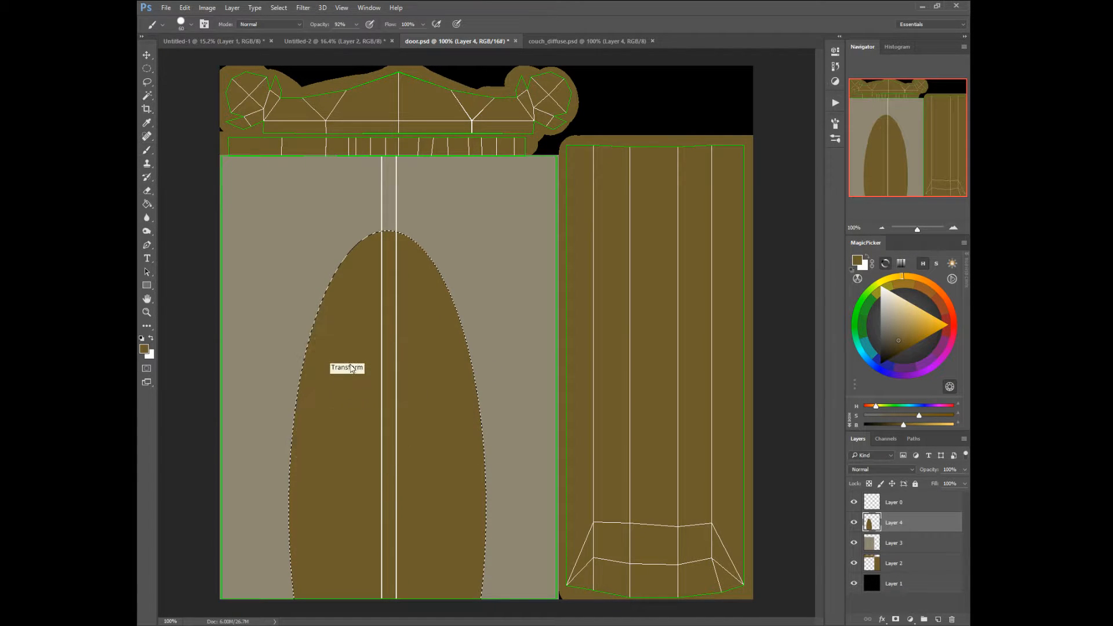
left_click_drag(288, 508, 220, 509)
left_click_drag(486, 509, 558, 508)
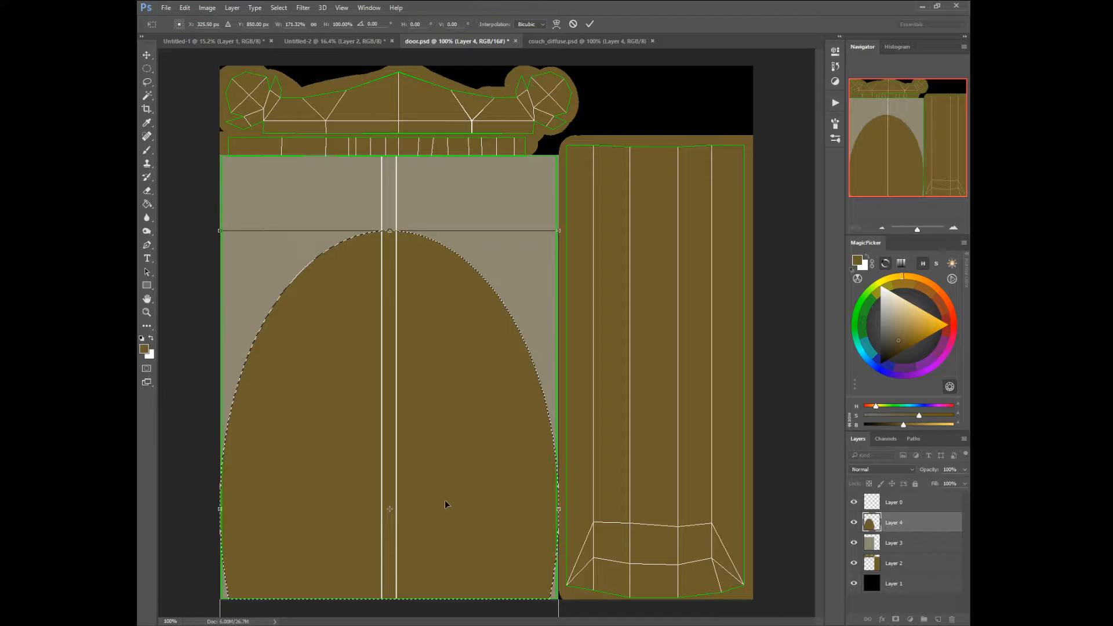
key("Return")
key("b")
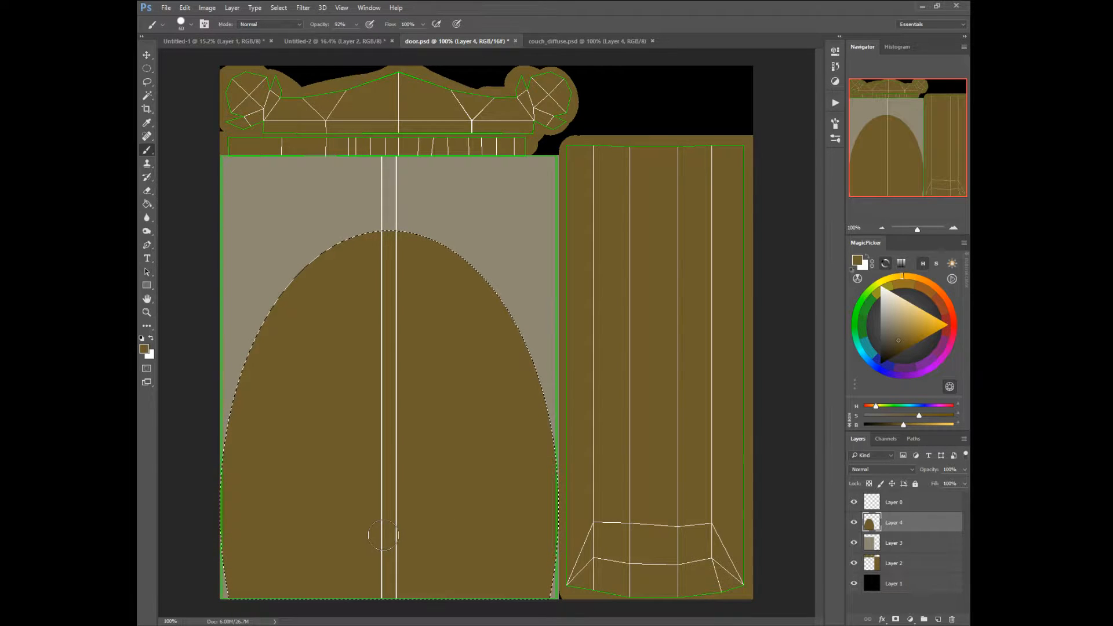
Warp the brown ellipse into a taller arch, raising its peak towards the panel's upper edge and spreading both lower corners outward.
right_click(395, 441)
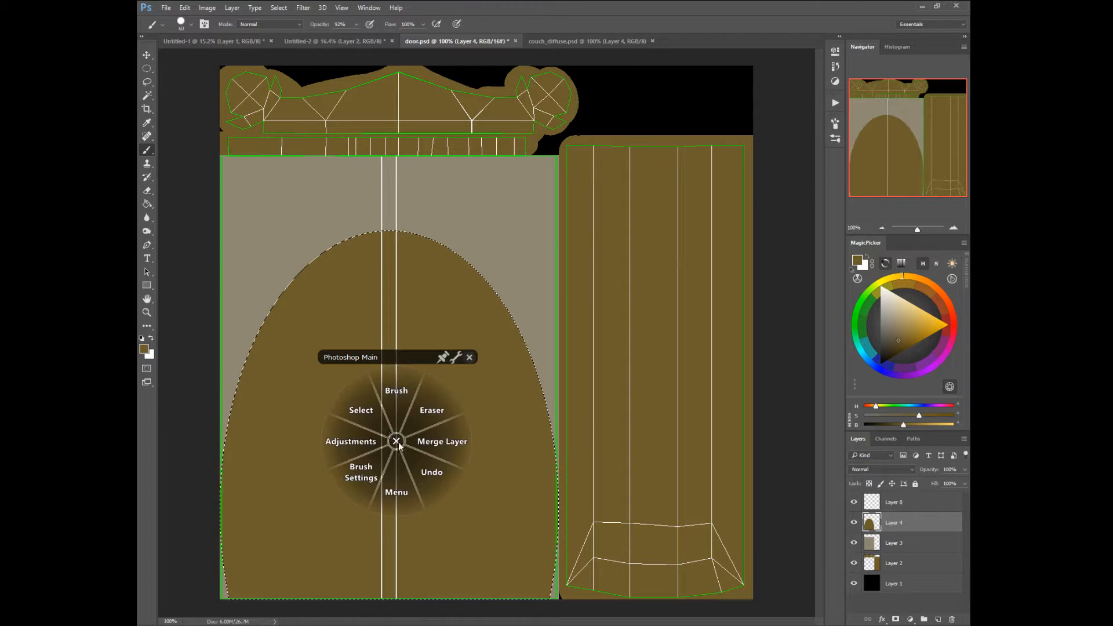
left_click(359, 410)
left_click(355, 351)
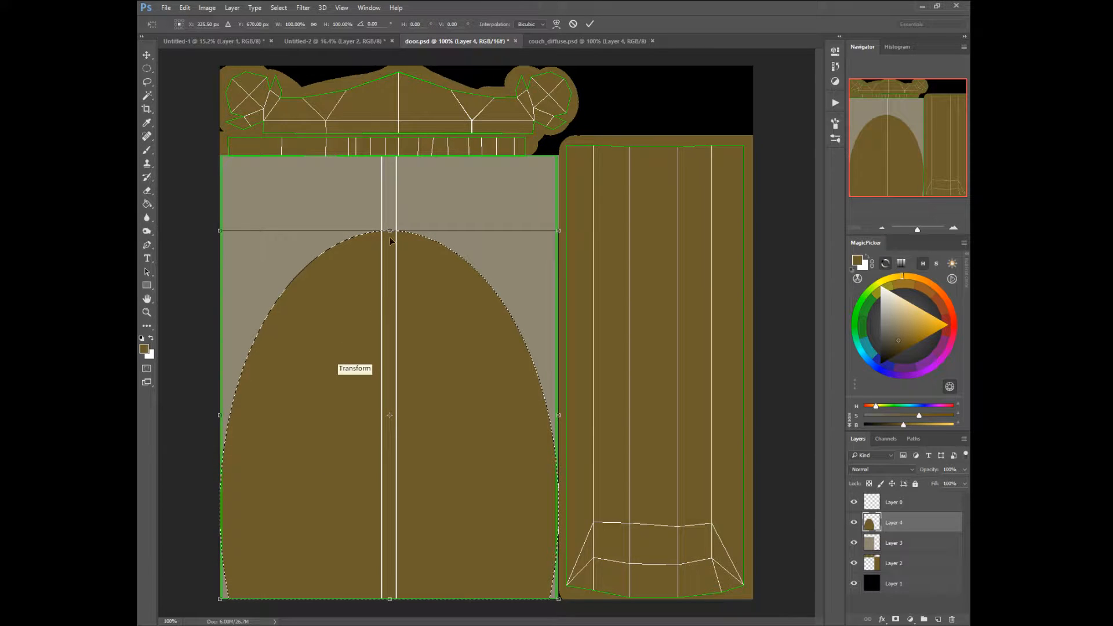
right_click(395, 298)
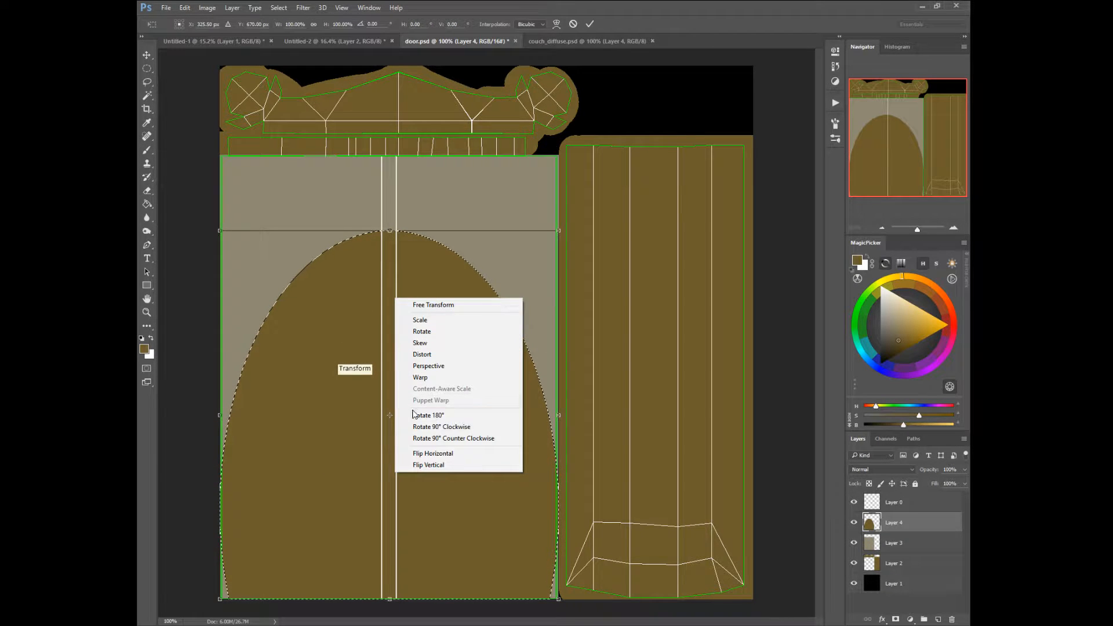
left_click(416, 377)
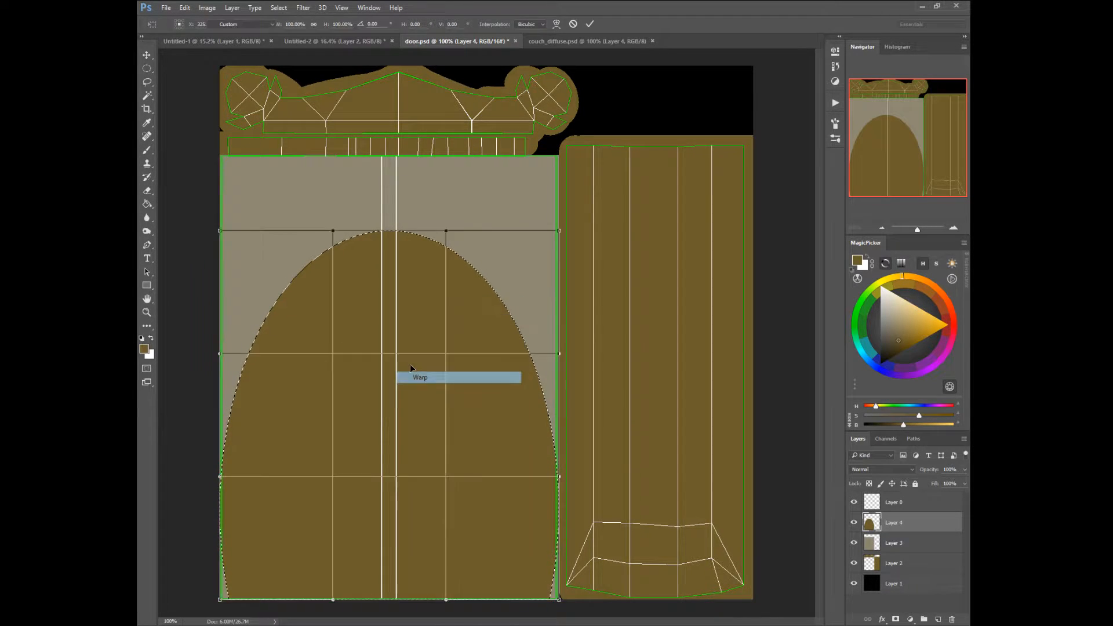
left_click_drag(387, 232, 386, 182)
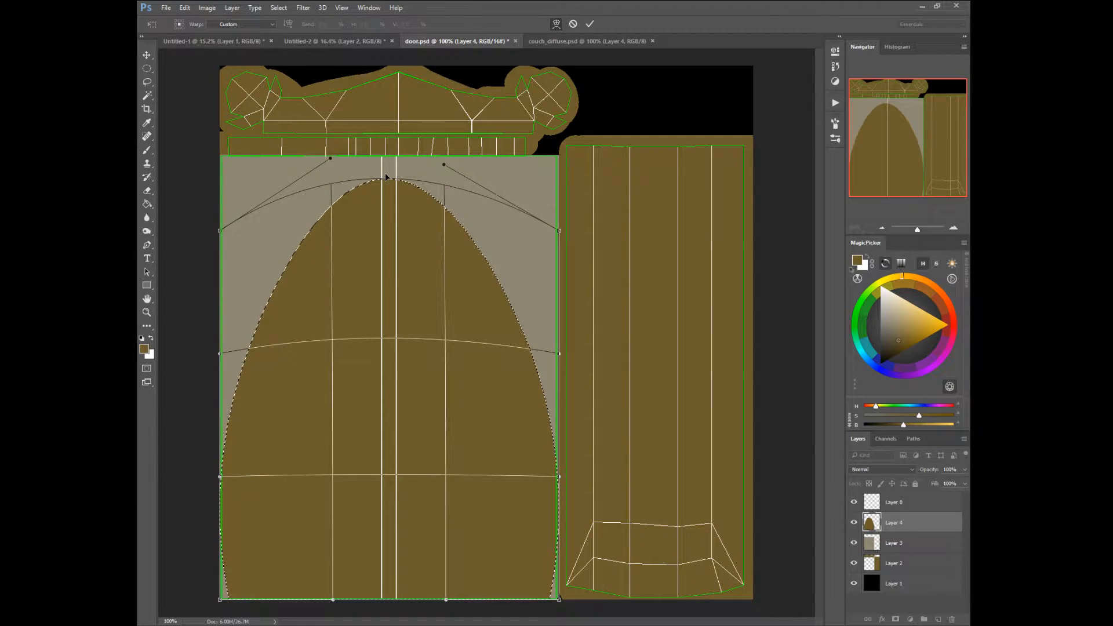
left_click_drag(560, 601, 567, 605)
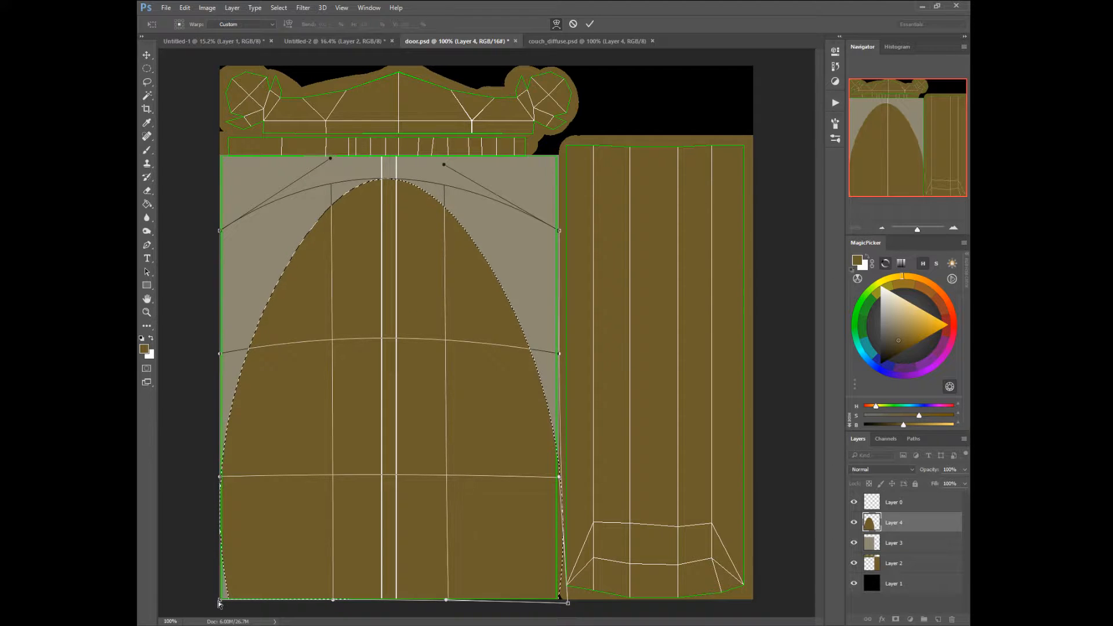
left_click_drag(220, 599, 206, 601)
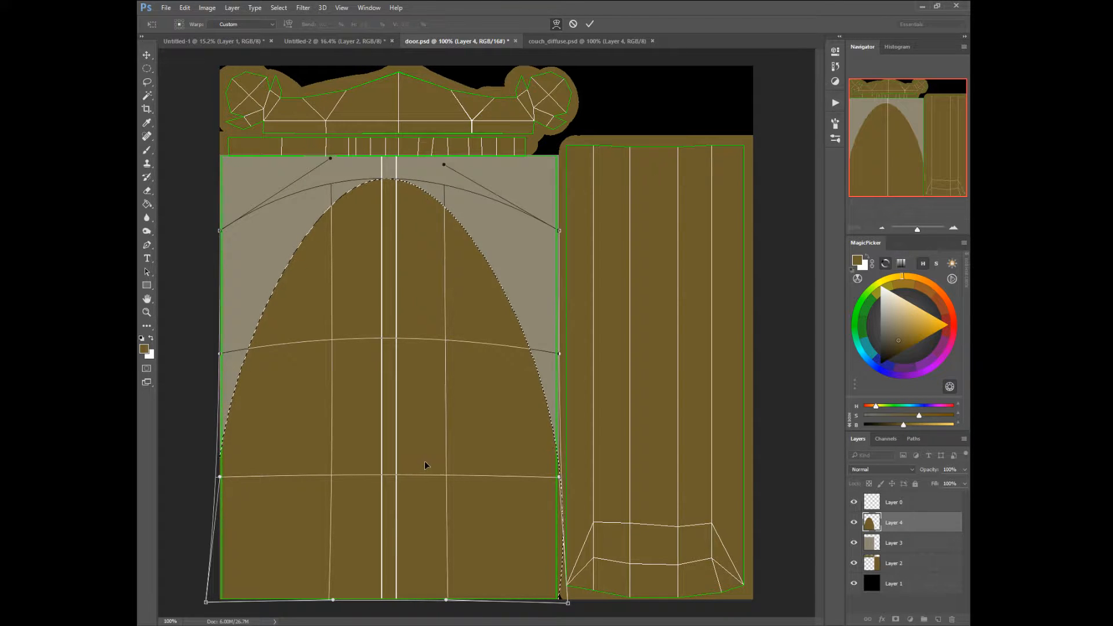
key("Return")
key("b")
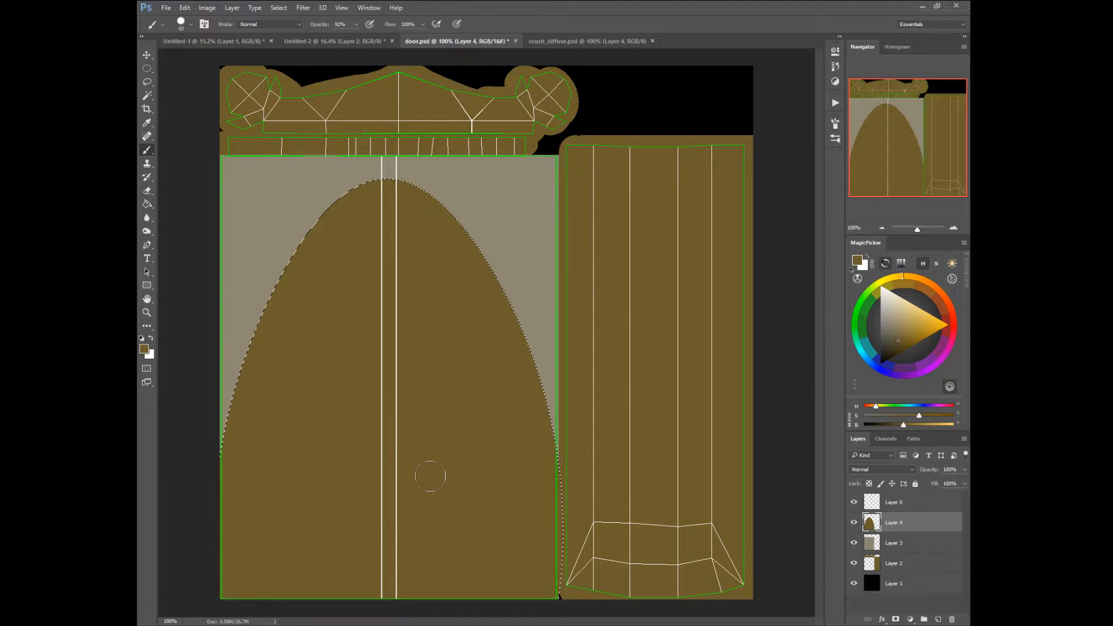
Create a new layer above the brown arch layer and sample the grey-beige of the door panel as the painting colour.
left_click(146, 82)
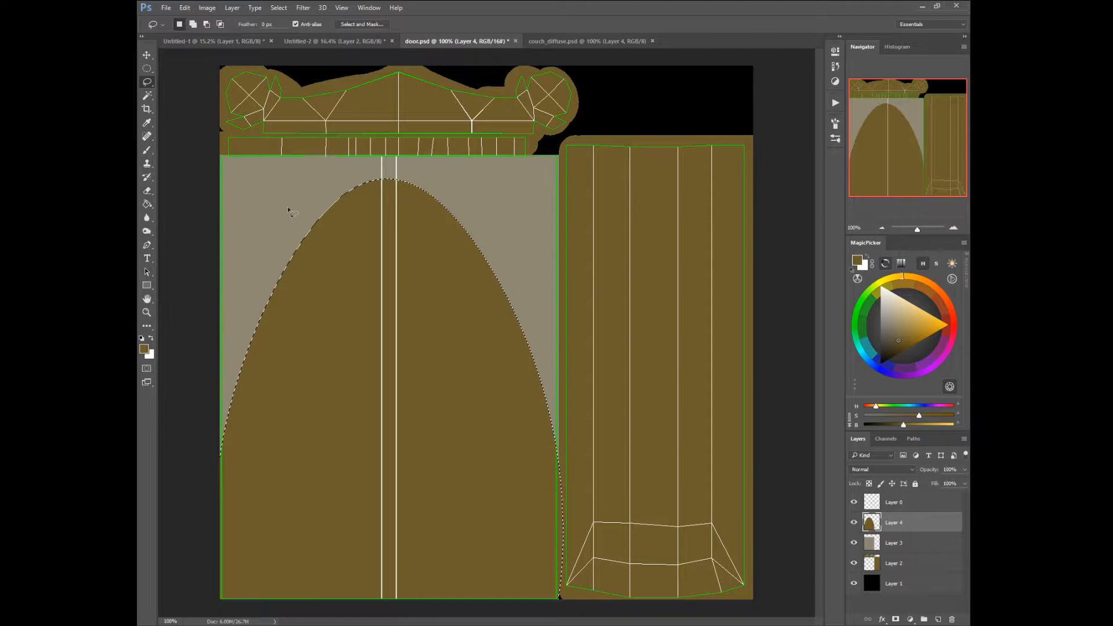
right_click(410, 367)
left_click(408, 415)
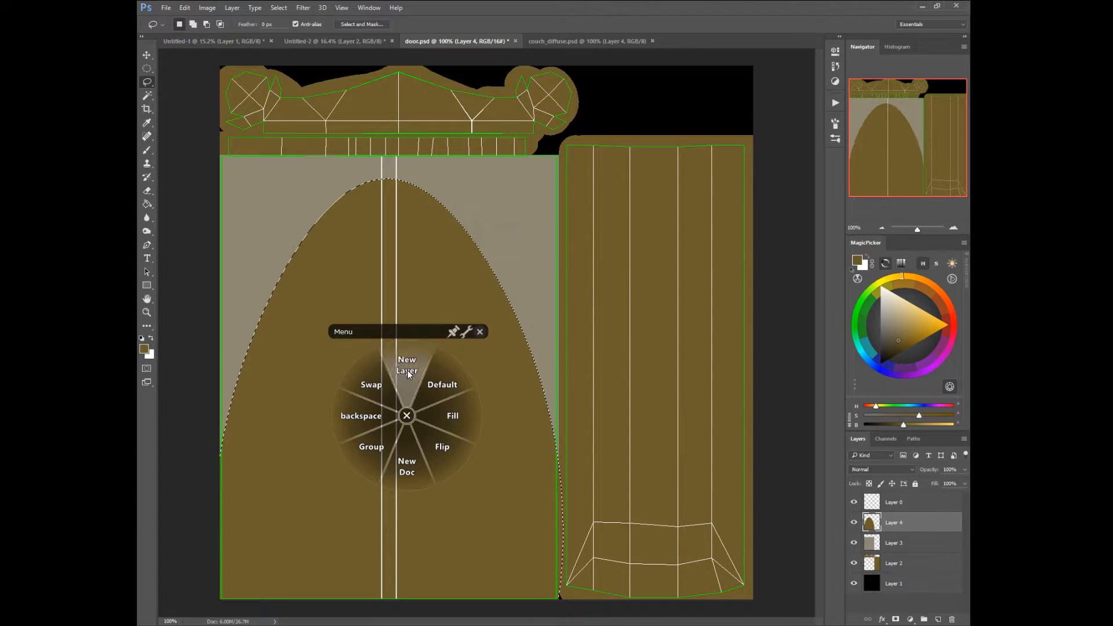
left_click(406, 365)
left_click(640, 196)
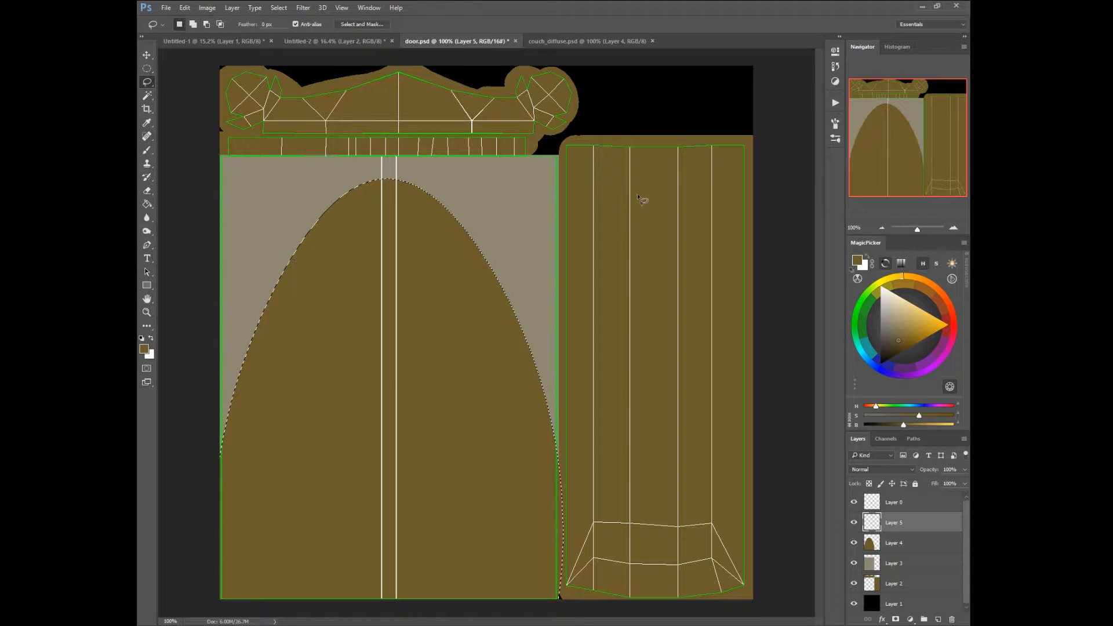
right_click(332, 304)
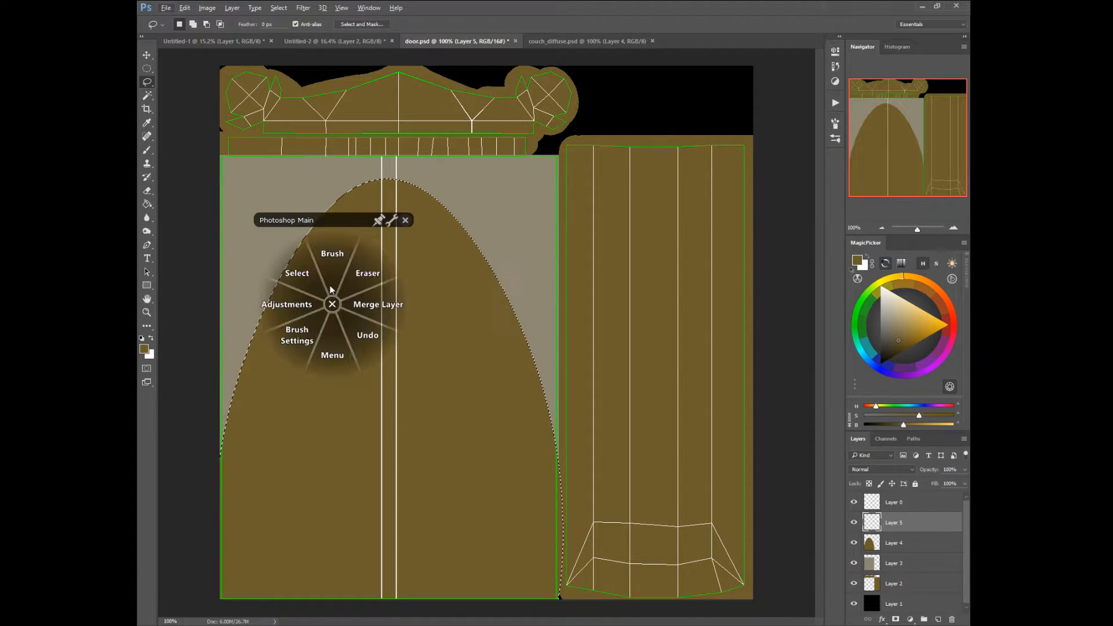
left_click(331, 288)
left_click(270, 240, "alt")
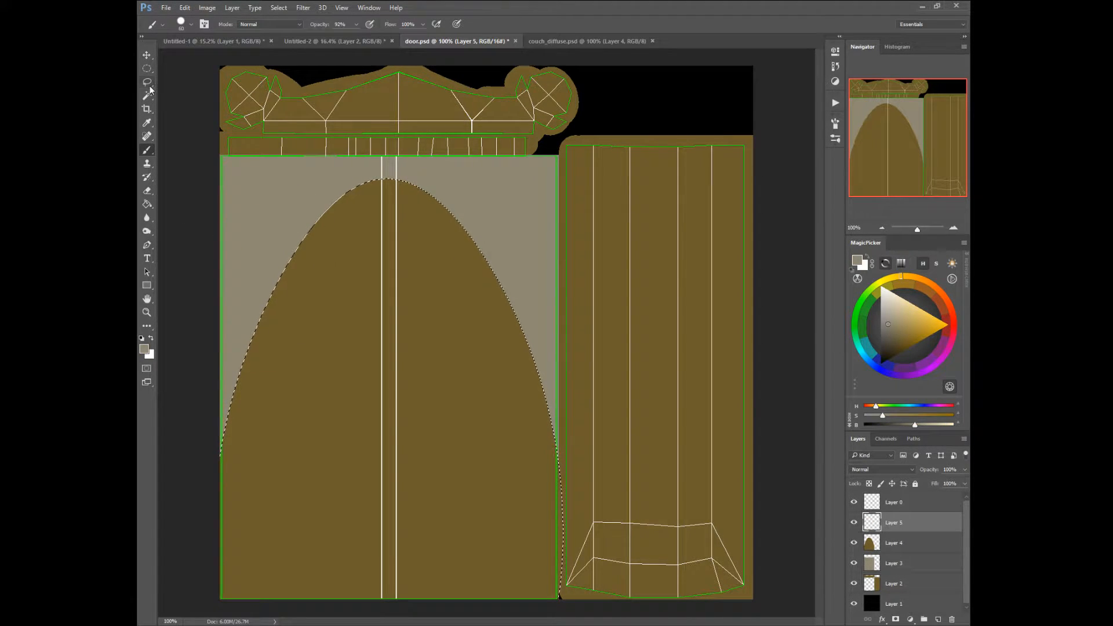
Make a smaller elliptical selection inside the brown arch and extend its lower sides outward freehand down to the panel's bottom edge.
left_click(147, 69)
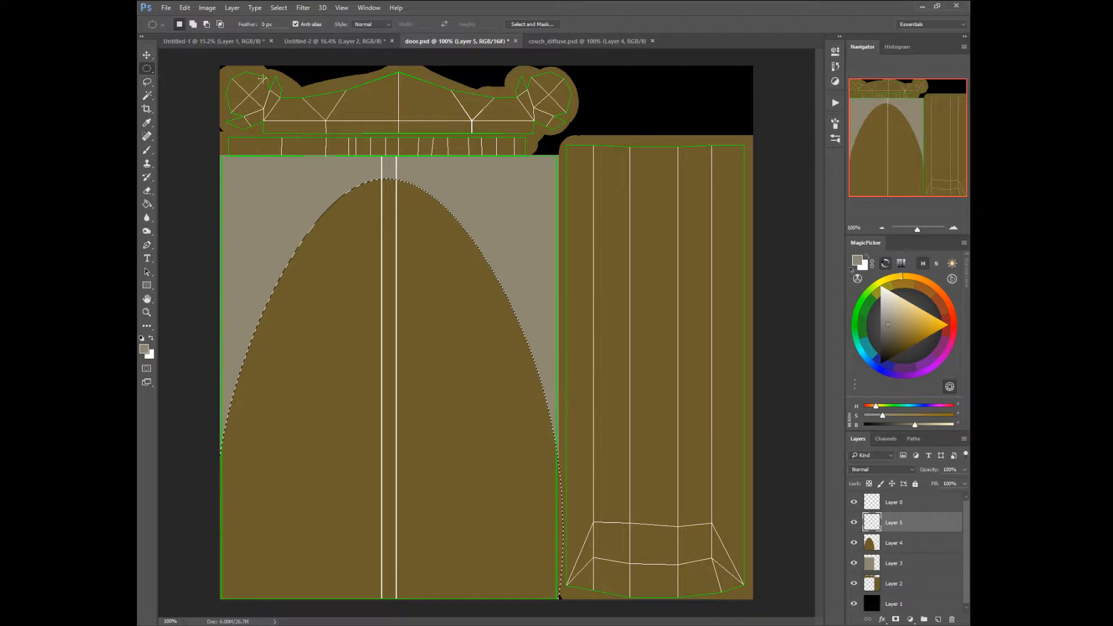
left_click_drag(262, 77, 549, 575)
left_click_drag(421, 235, 412, 400)
key("l")
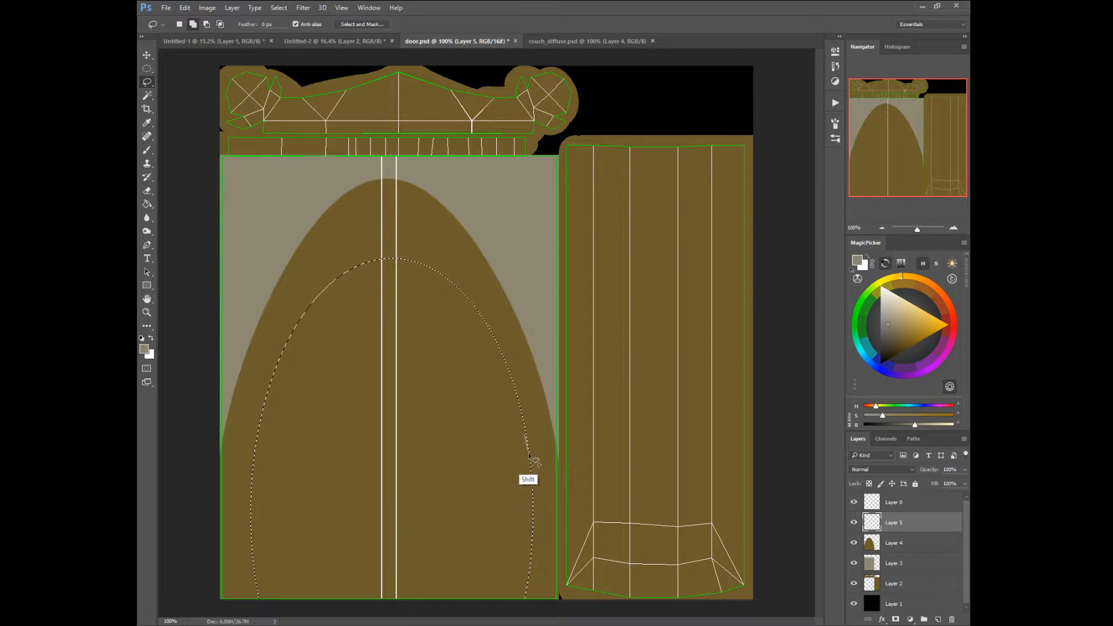
mouse_move(544, 579)
left_mouse_down()
mouse_move(544, 603)
mouse_move(497, 604)
mouse_move(497, 546)
left_mouse_up()
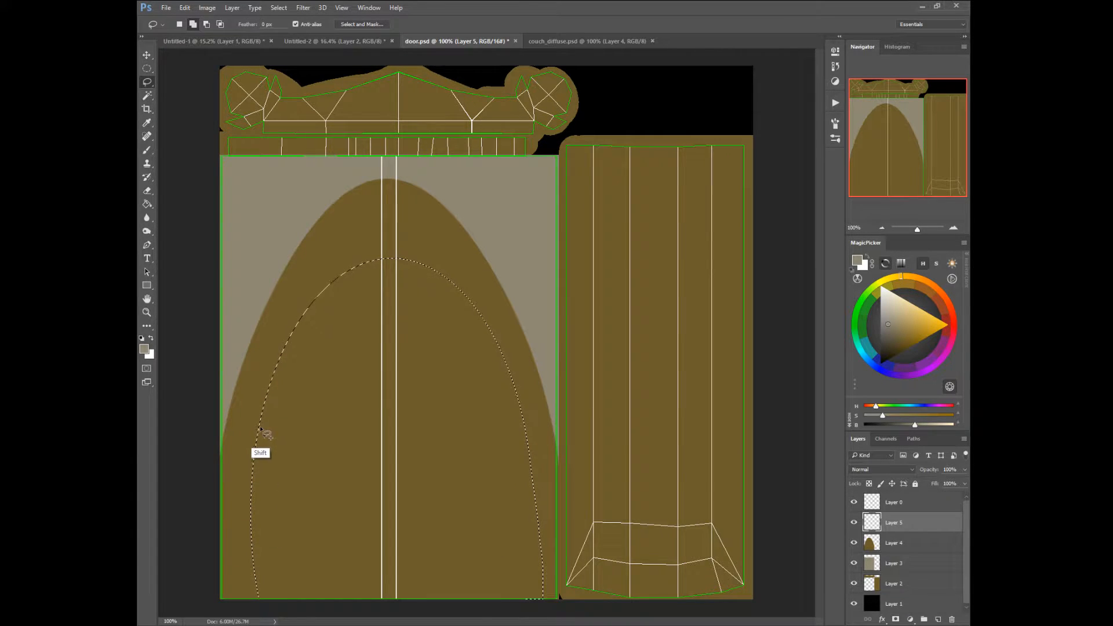
mouse_move(257, 442)
left_mouse_down()
mouse_move(244, 585)
mouse_move(256, 609)
left_mouse_up()
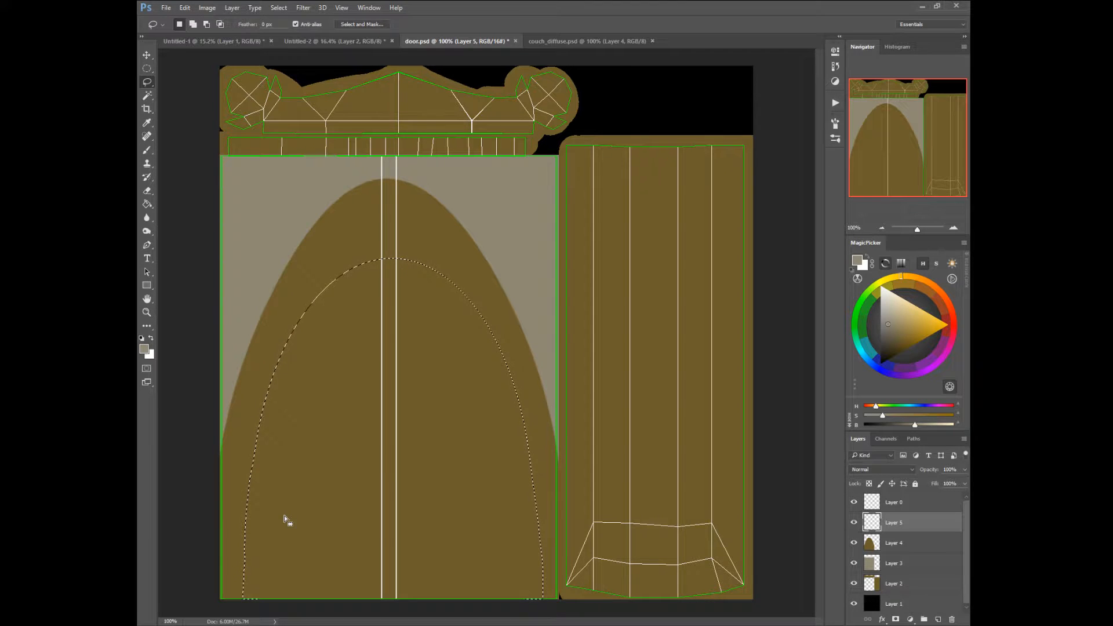
Fill the inner arch selection with the sampled grey-beige on the new layer.
right_click(385, 457)
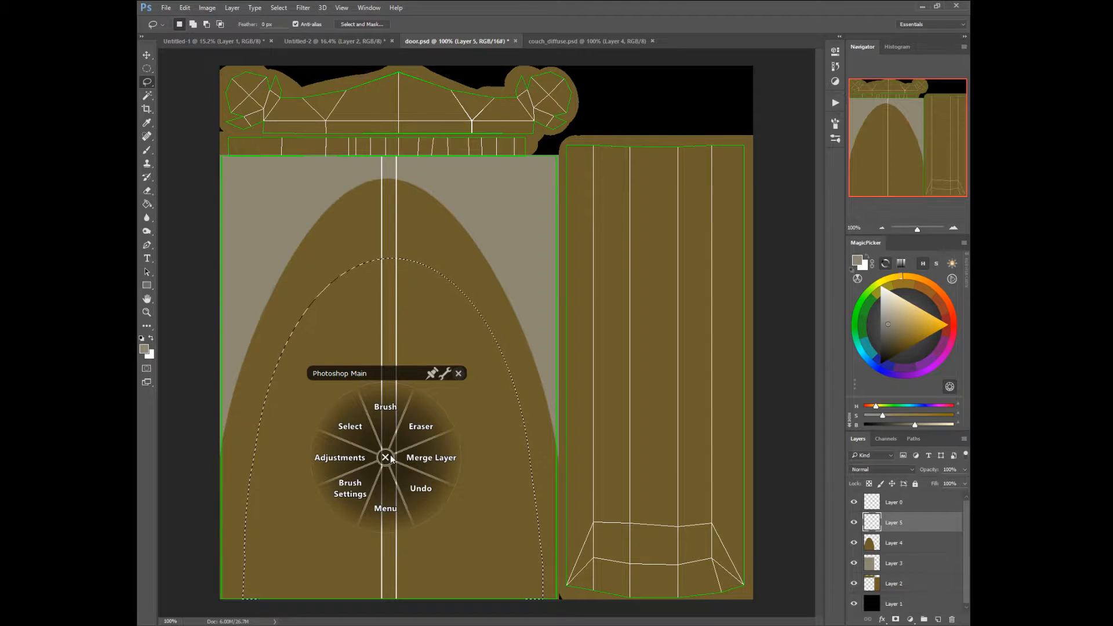
left_click(386, 509)
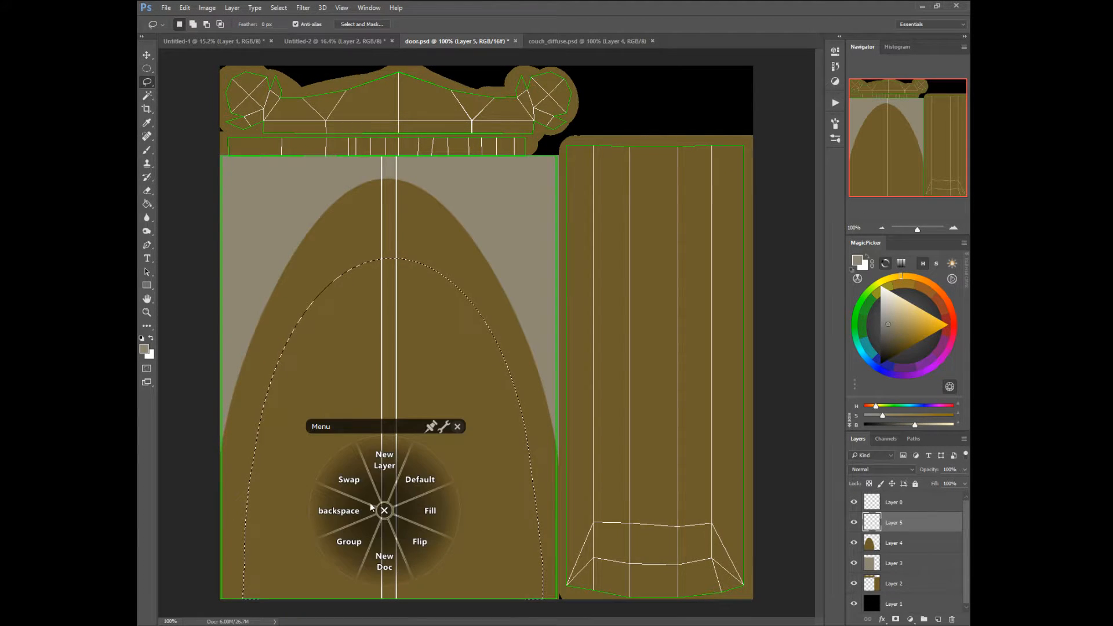
left_click(336, 514)
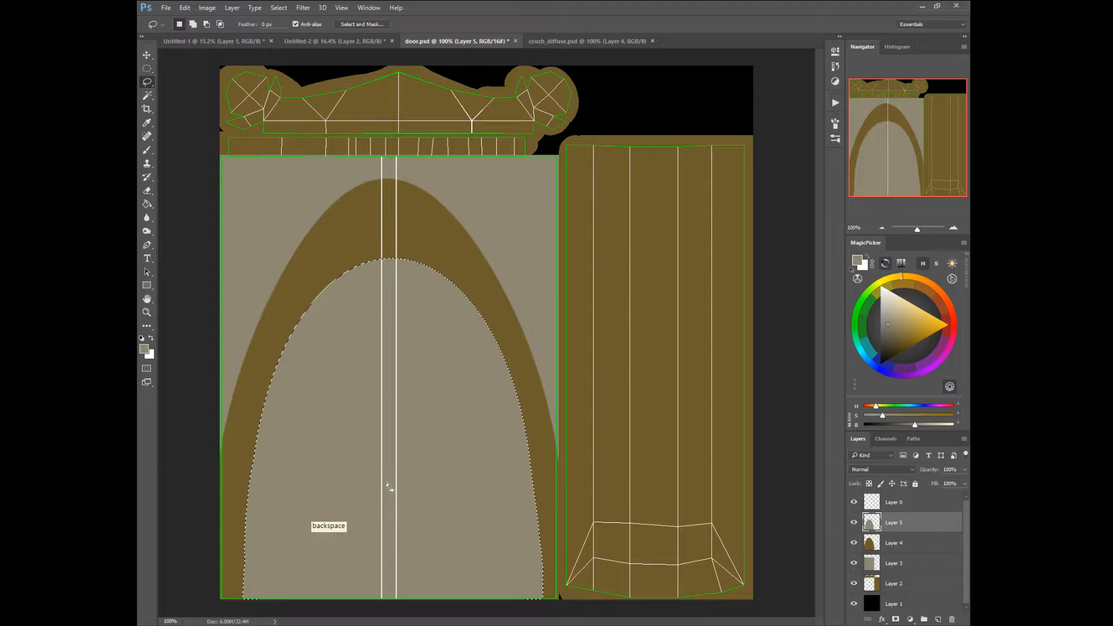
Warp the grey-beige inner arch slightly inward on both sides so that it follows the curve of the brown arch.
right_click(443, 449)
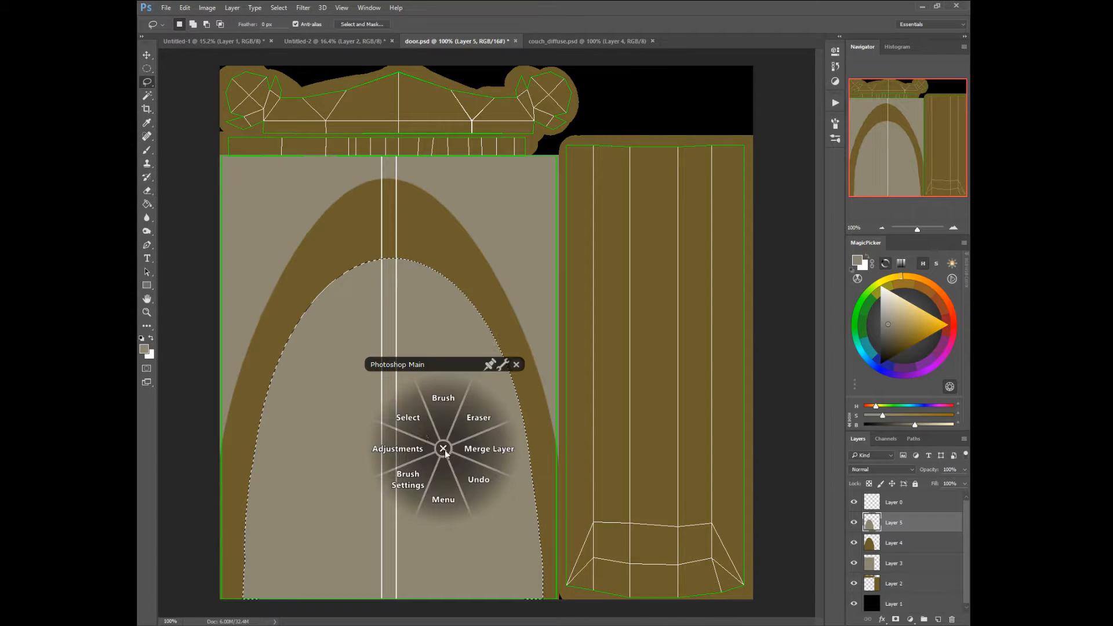
left_click(414, 417)
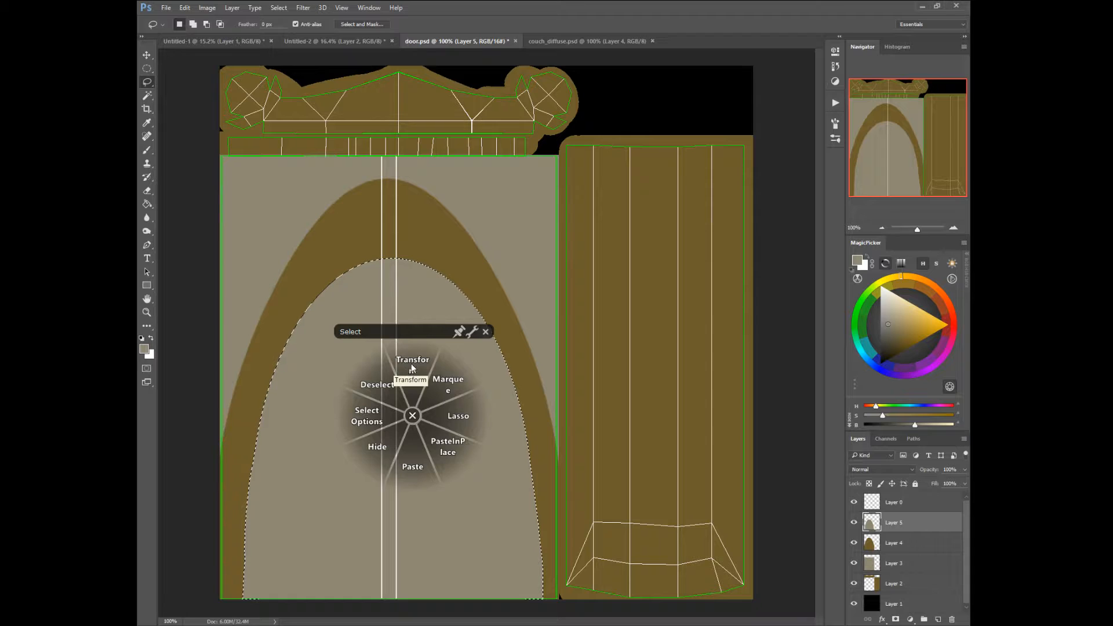
left_click(411, 365)
right_click(462, 336)
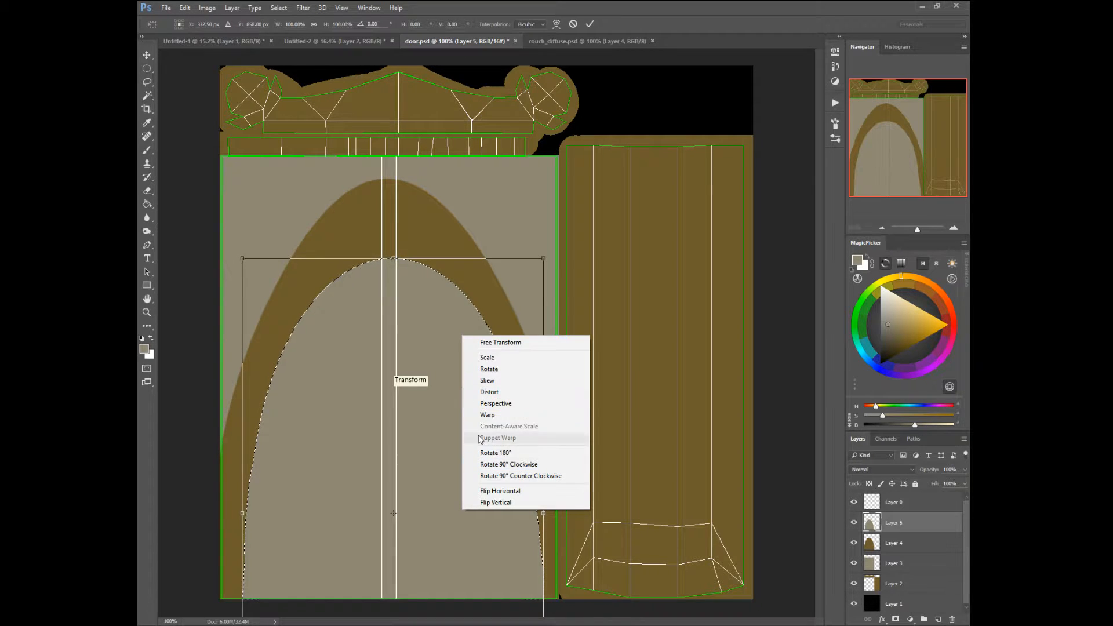
left_click(484, 415)
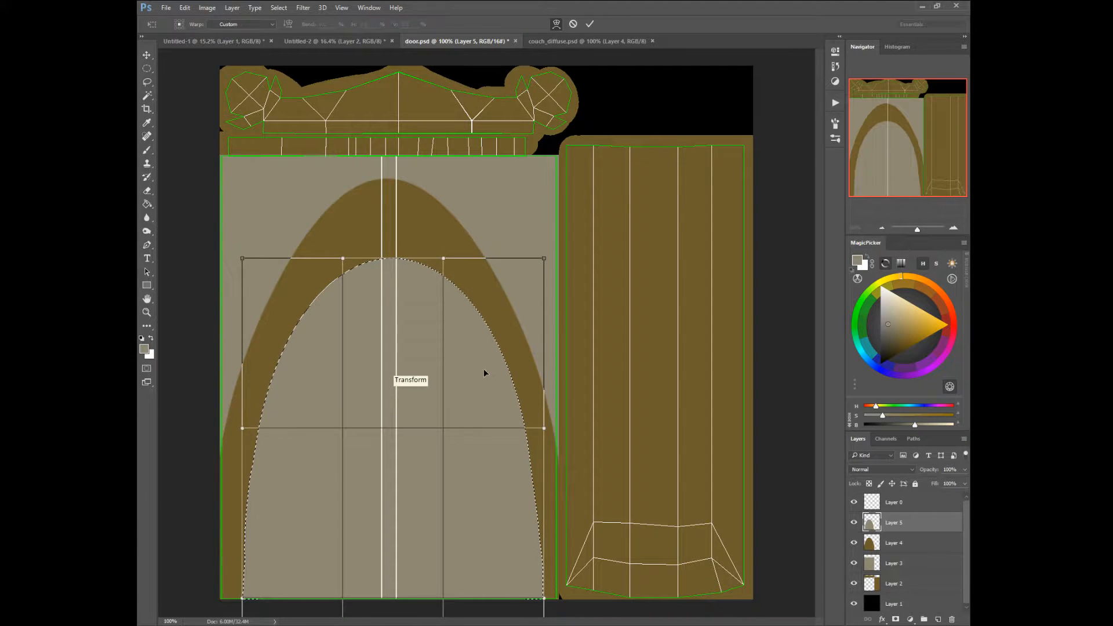
left_click_drag(484, 373, 472, 372)
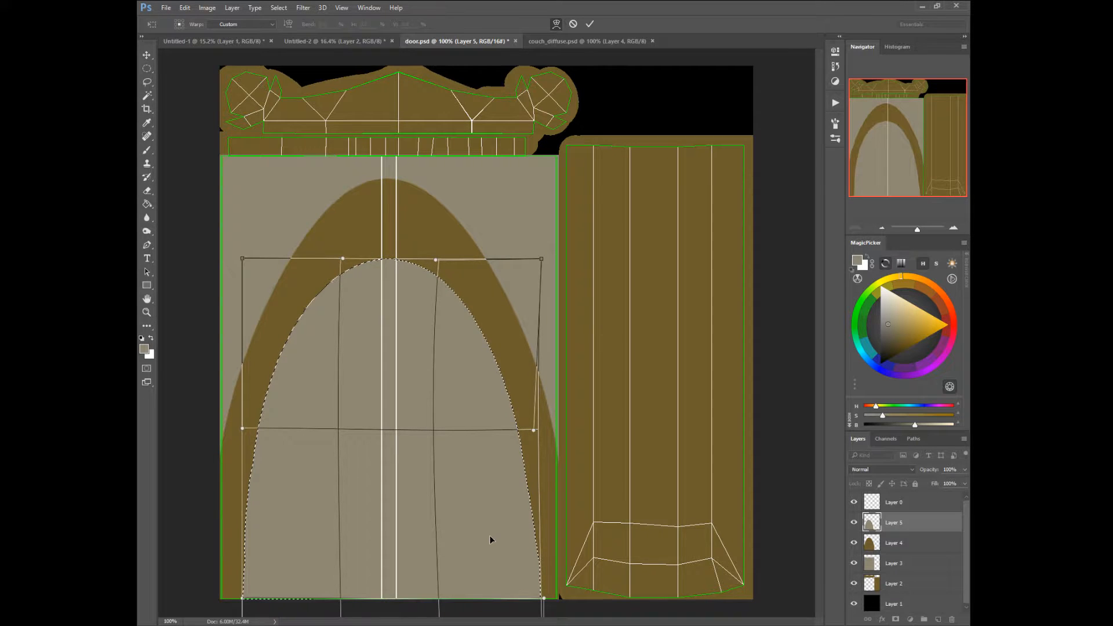
left_click_drag(308, 343, 318, 337)
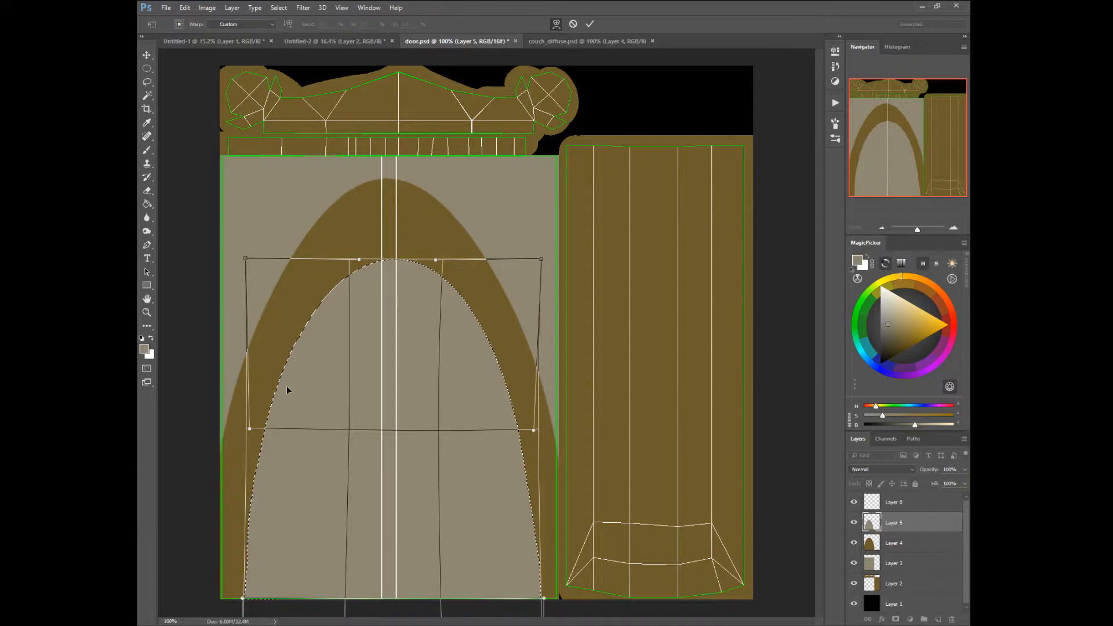
mouse_move(287, 386)
left_mouse_down()
mouse_move(293, 400)
mouse_move(288, 392)
left_mouse_up()
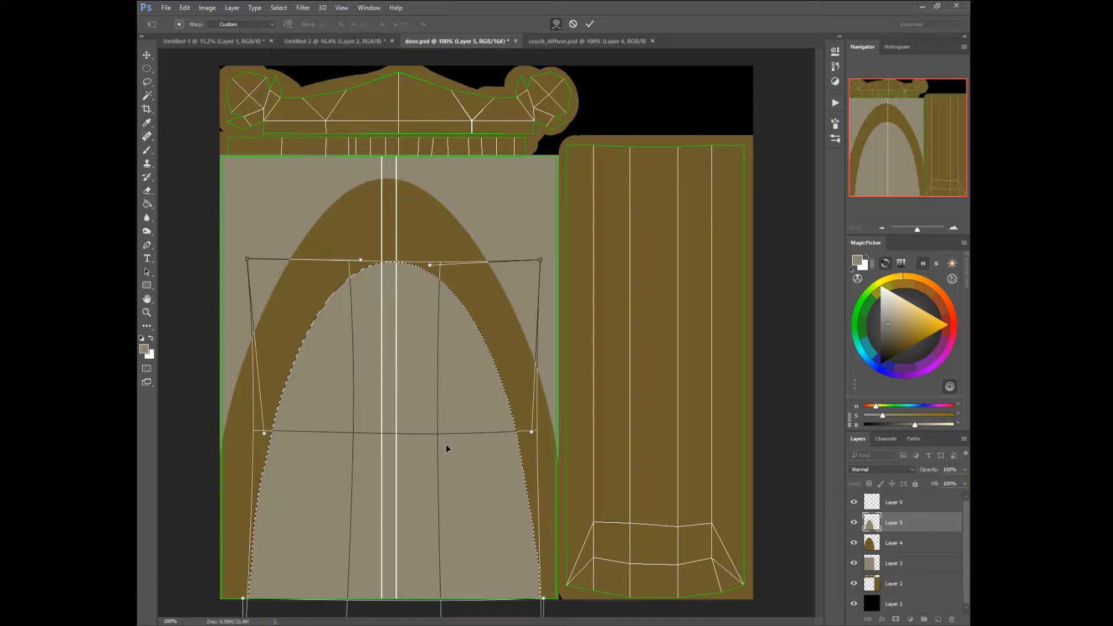
key("Return")
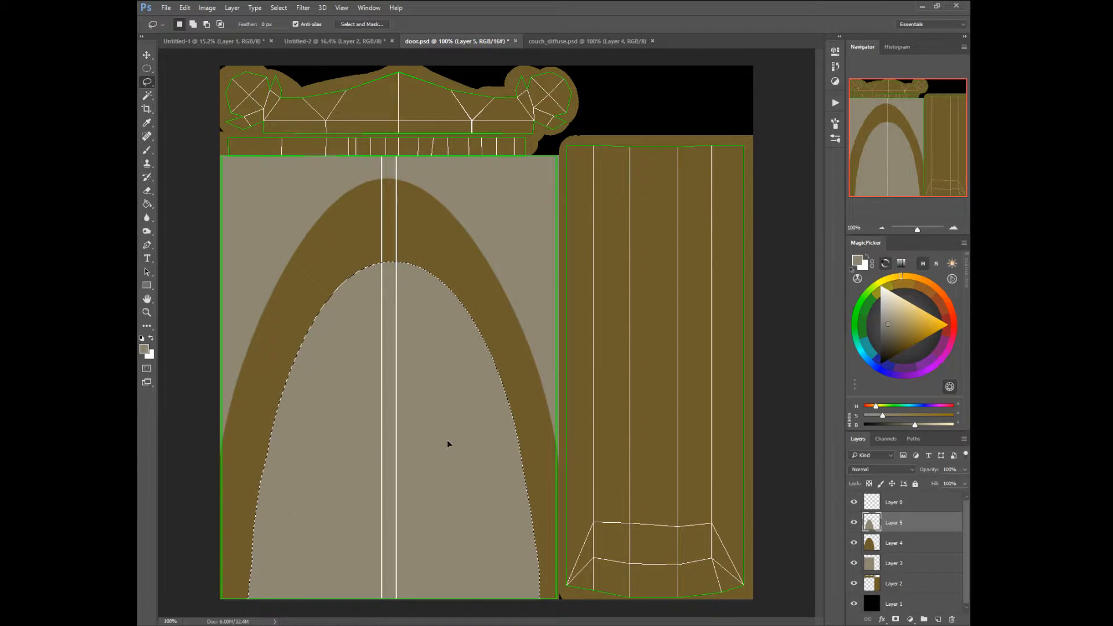
Deselect the inner arch and make a narrower tall elliptical selection inside it, centred on the seam and running past the panel's bottom edge.
right_click(406, 514)
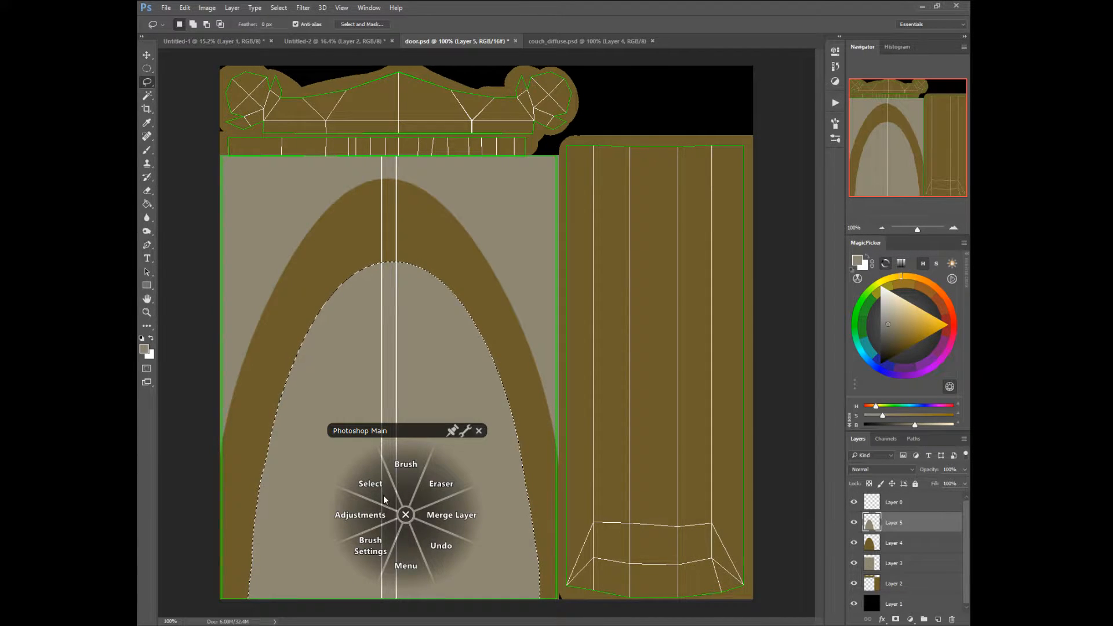
left_click(384, 501)
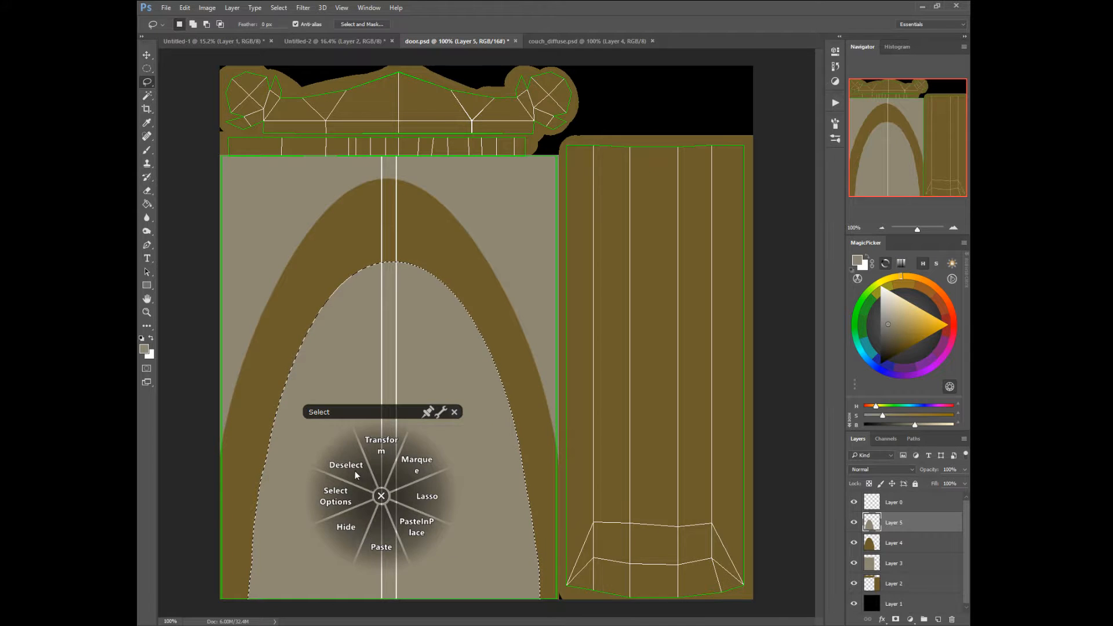
left_click(351, 473)
right_click(425, 461)
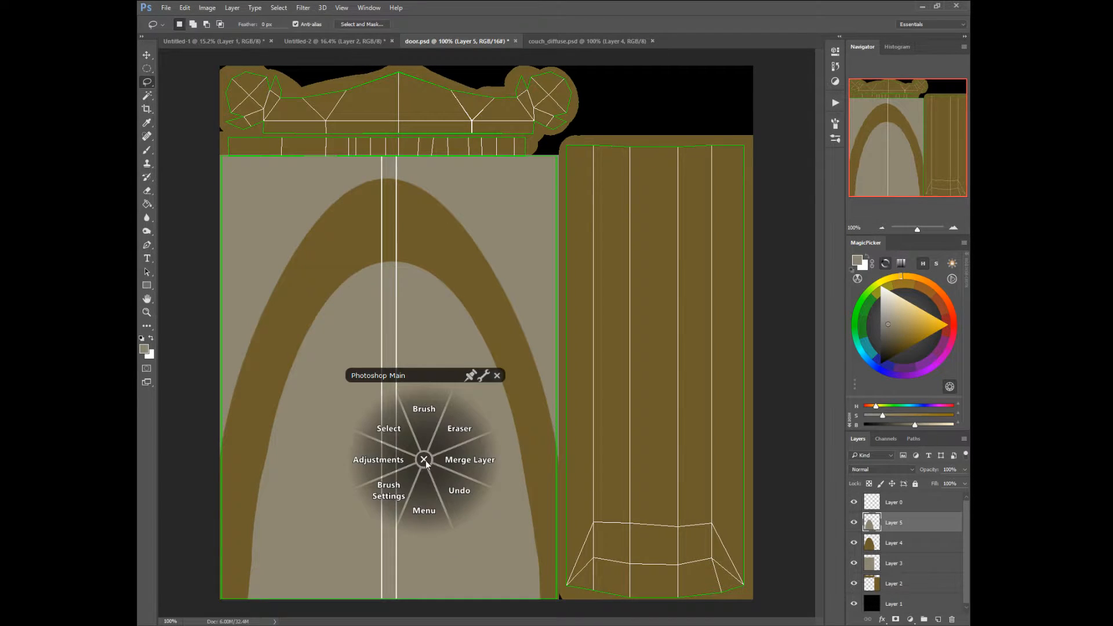
left_click(422, 460)
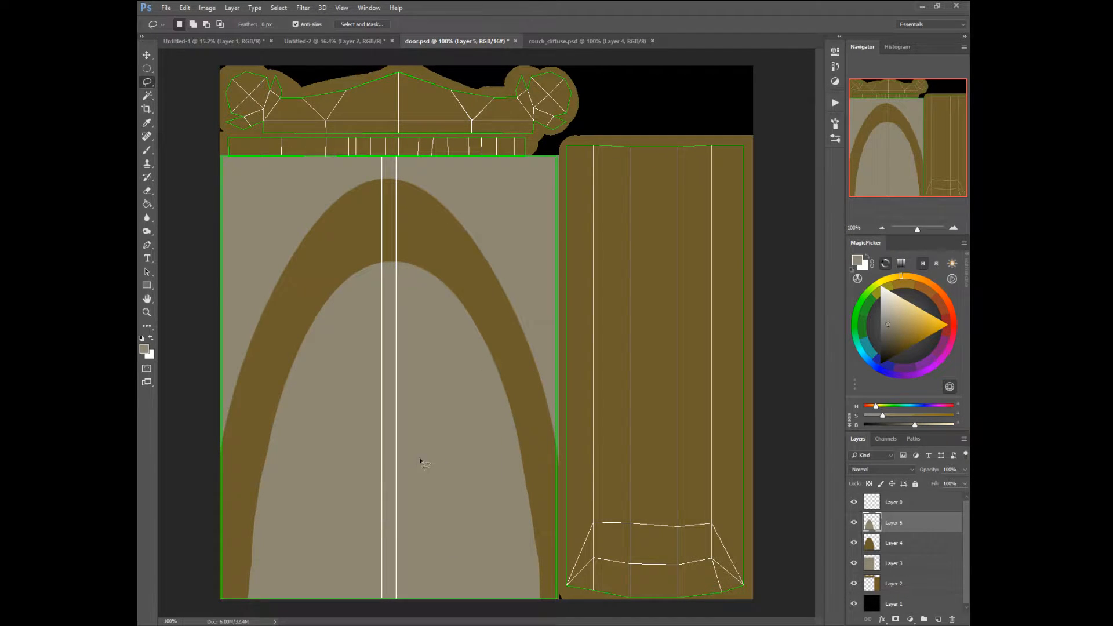
left_click(149, 72)
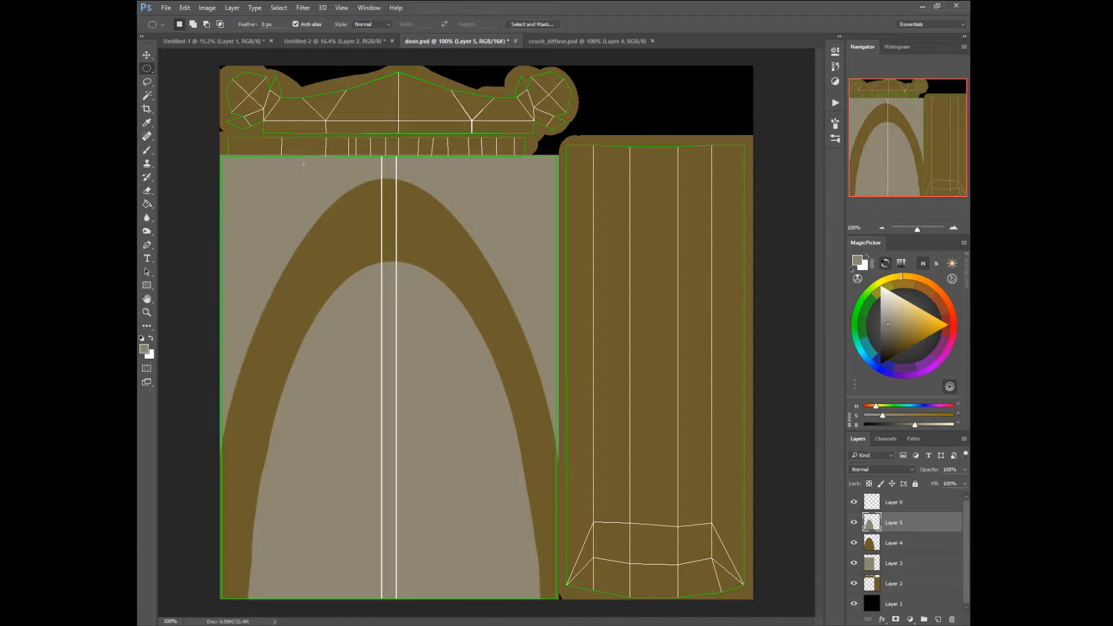
left_click_drag(303, 163, 487, 591)
left_click_drag(386, 244, 387, 418)
Add a new layer with default settings above the grey-beige inner arch, keeping the elliptical selection active.
right_click(342, 536)
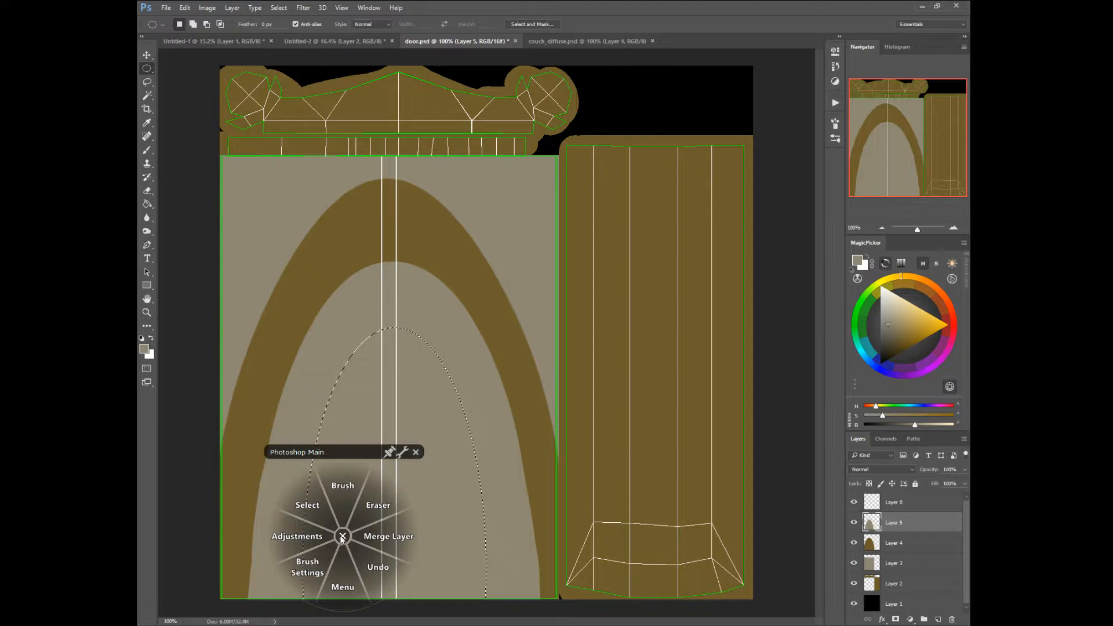
left_click(343, 536)
right_click(352, 475)
left_click(354, 524)
left_click(359, 469)
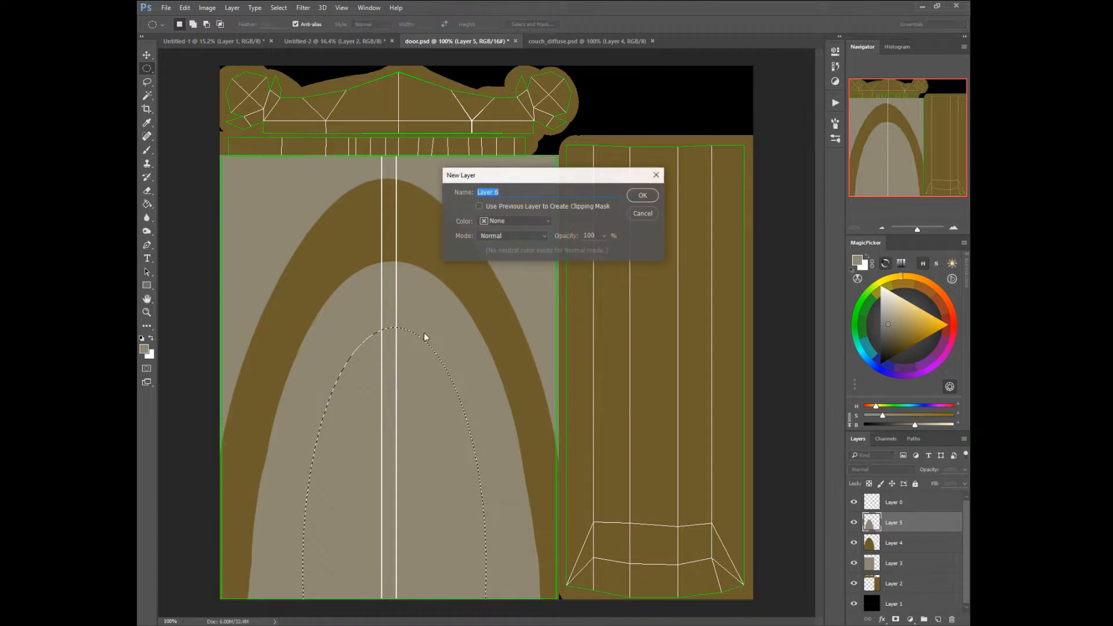
left_click(642, 195)
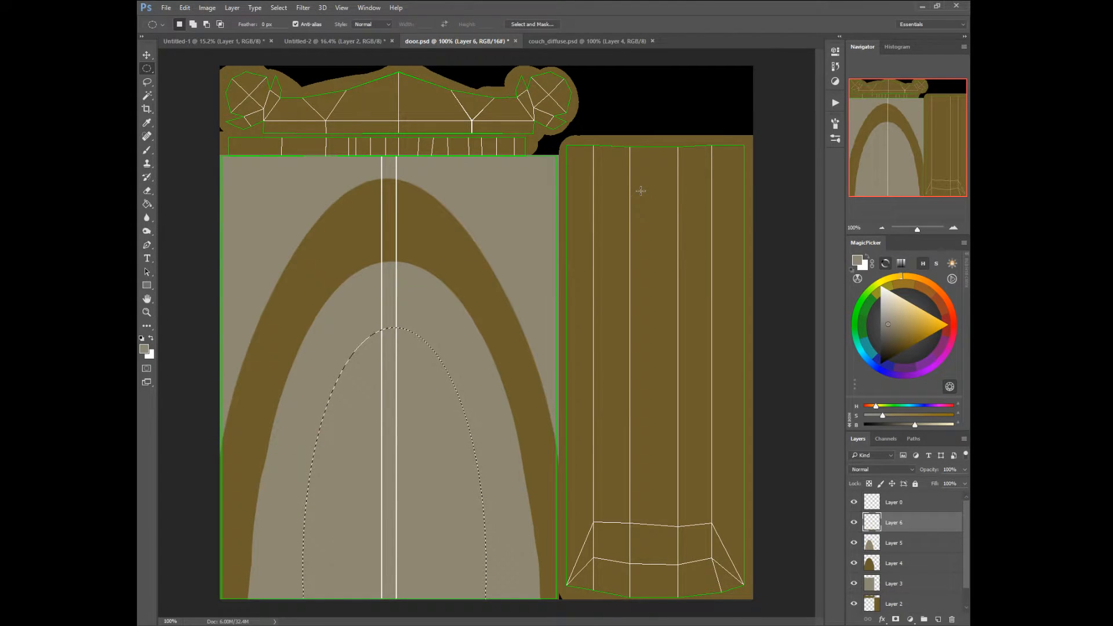
right_click(386, 498)
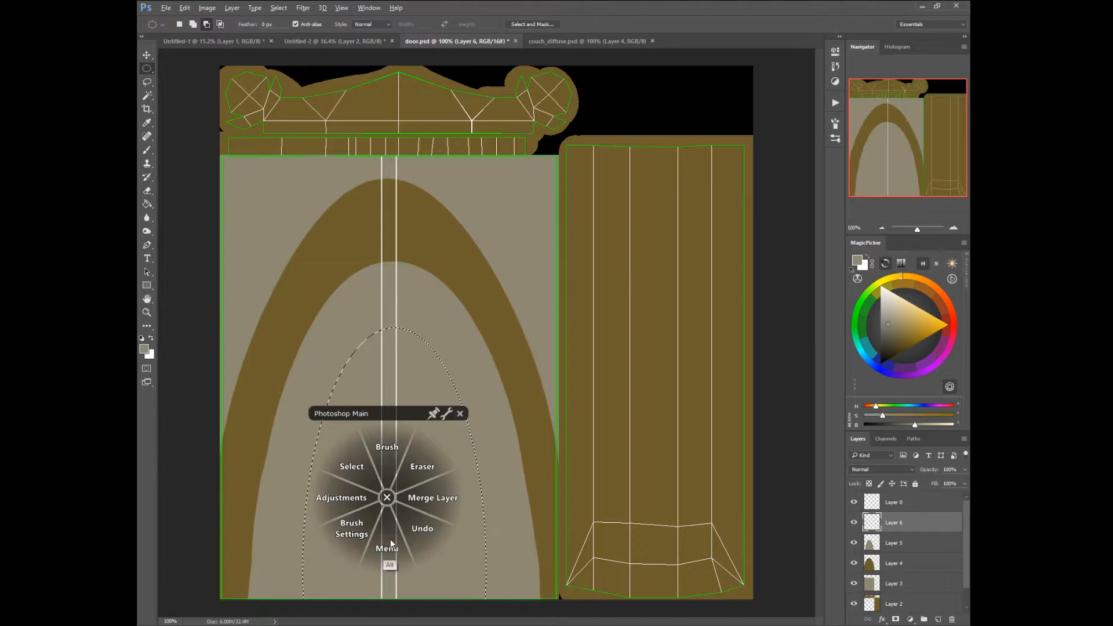
key("alt+BackSpace")
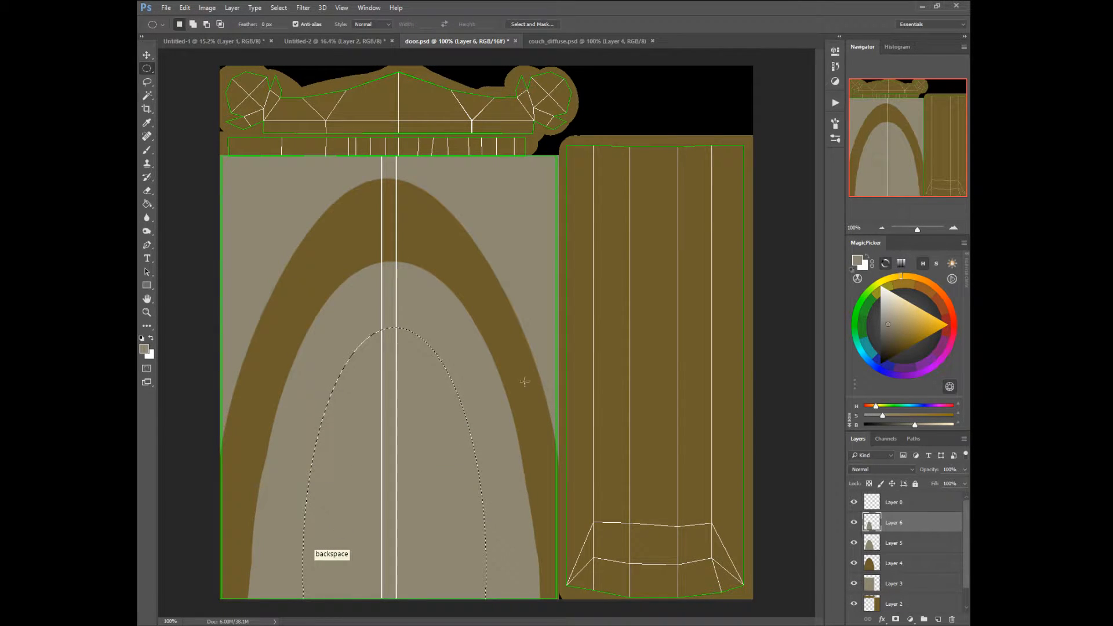
left_click(149, 99)
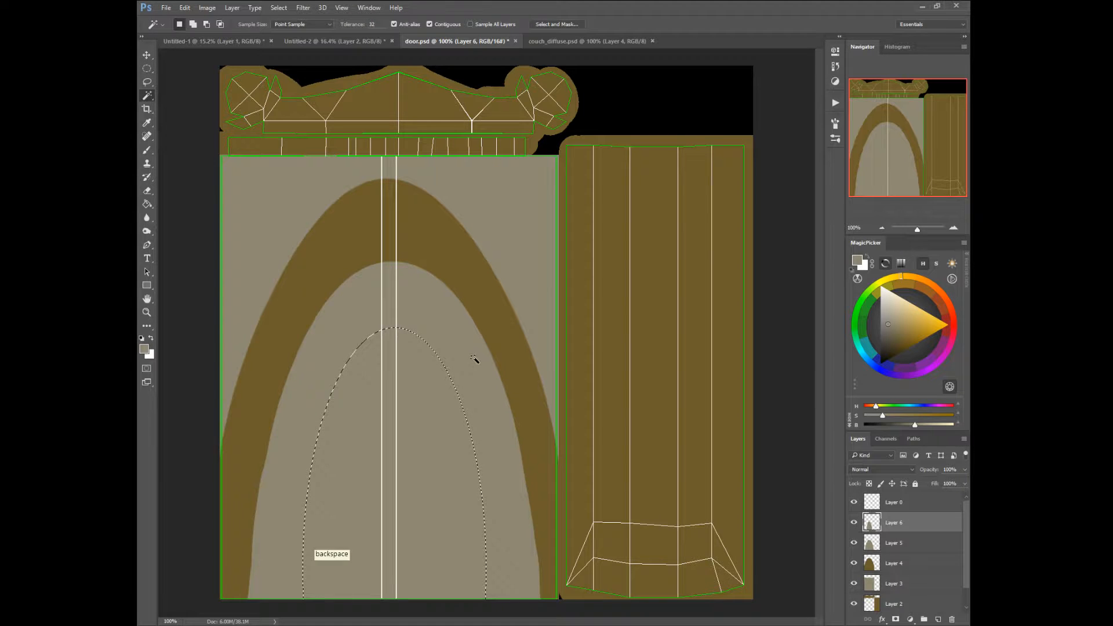
left_click(503, 341, "shift")
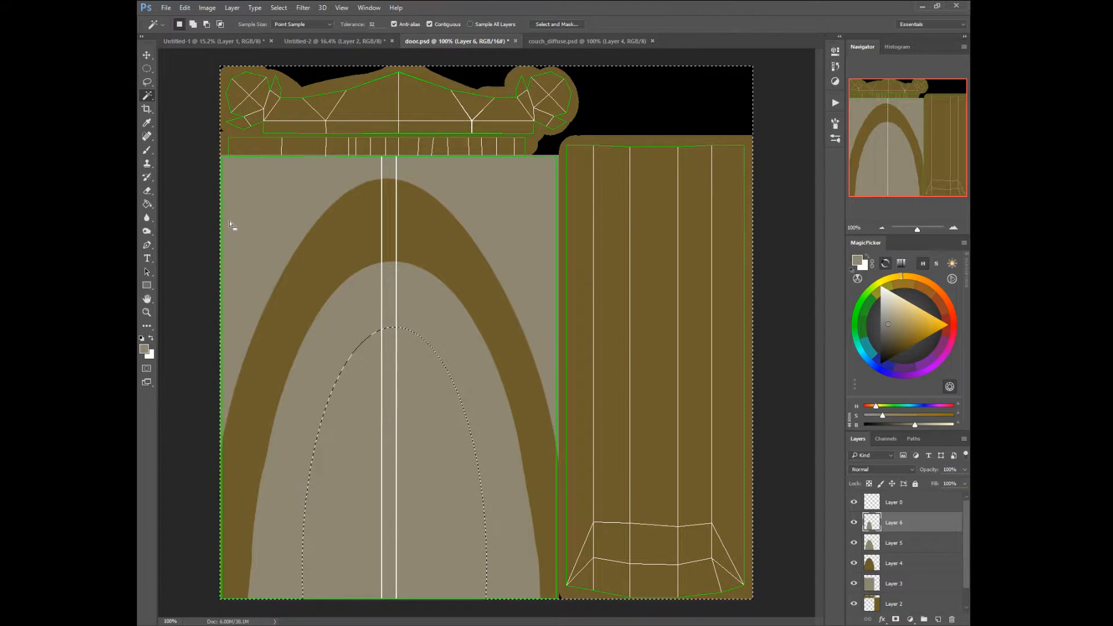
key("ctrl+shift+i")
Sample the arch's brown as the background colour and fill the elliptical selection with it on Layer 6.
key("i")
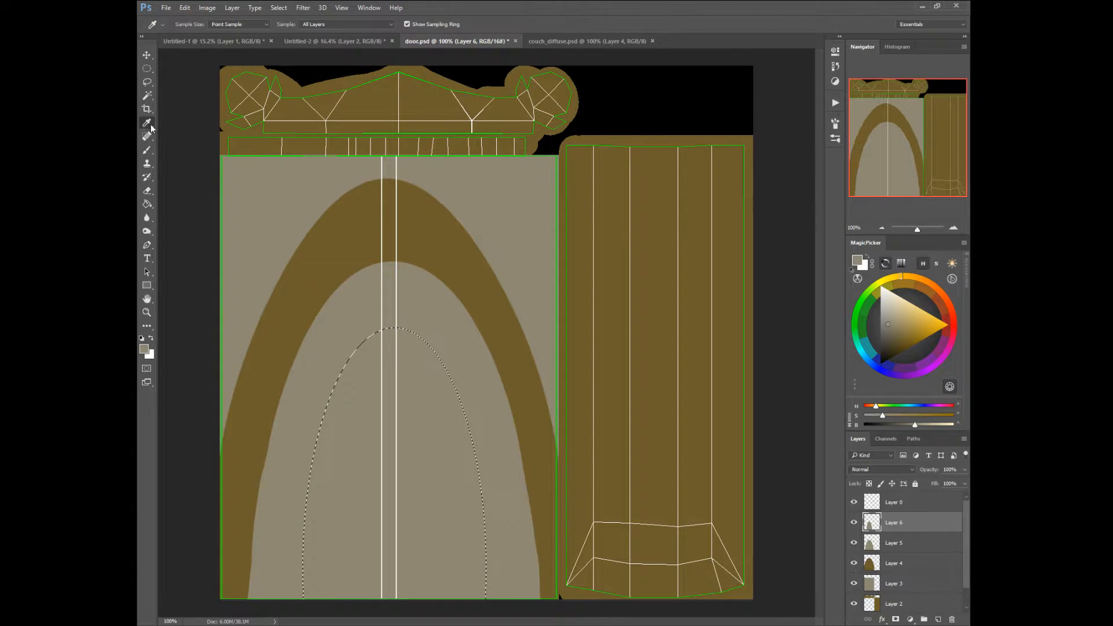
left_click(334, 232, "alt")
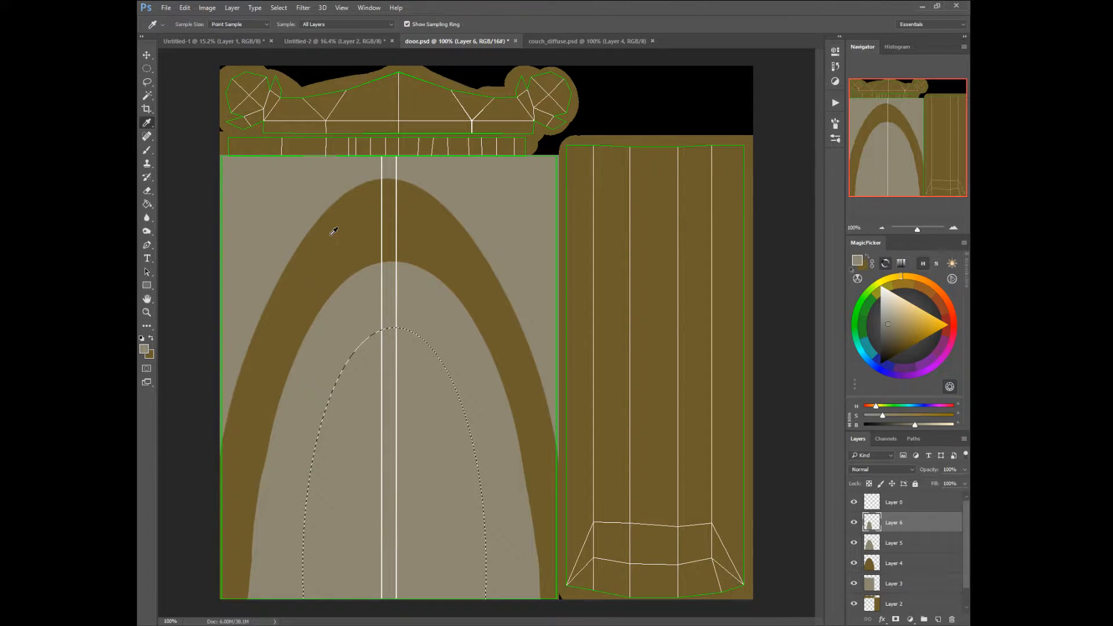
right_click(398, 454)
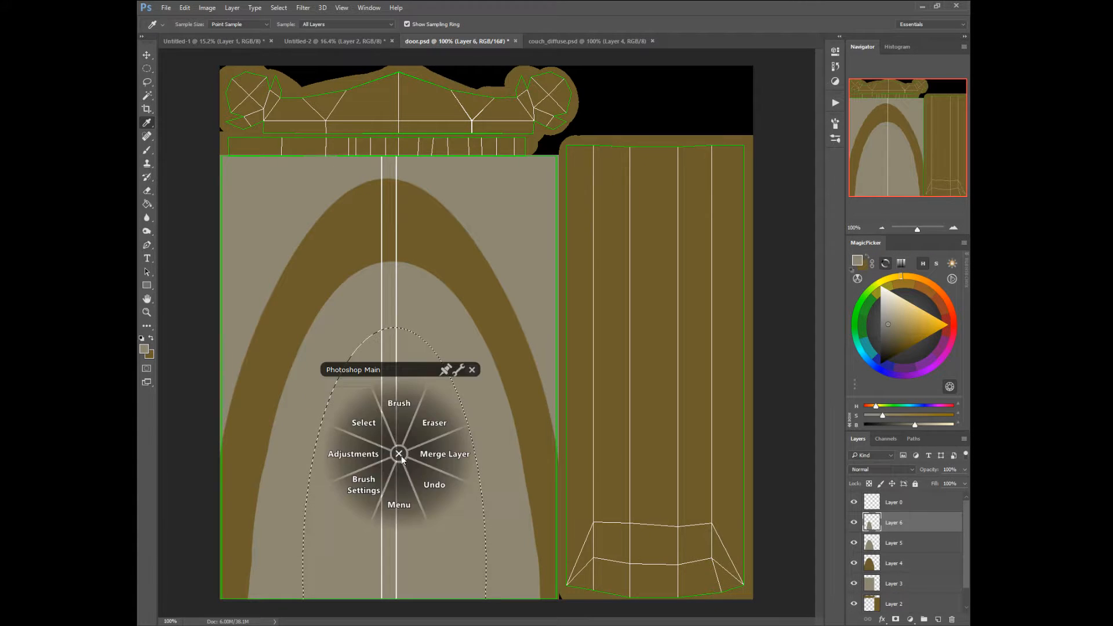
left_click(396, 494)
left_click(358, 496)
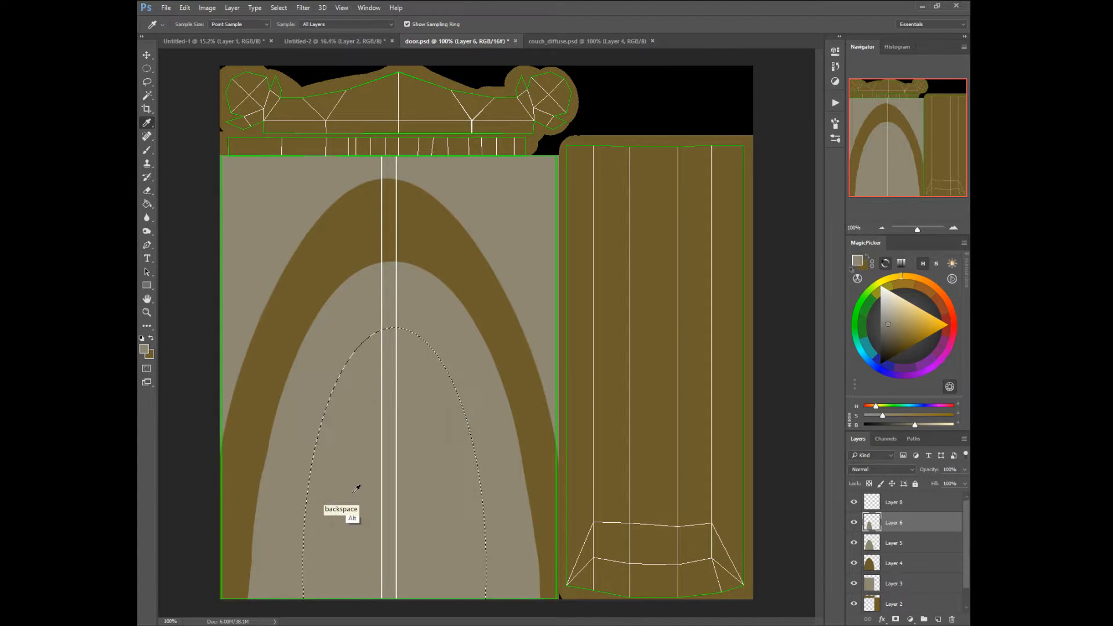
right_click(409, 483)
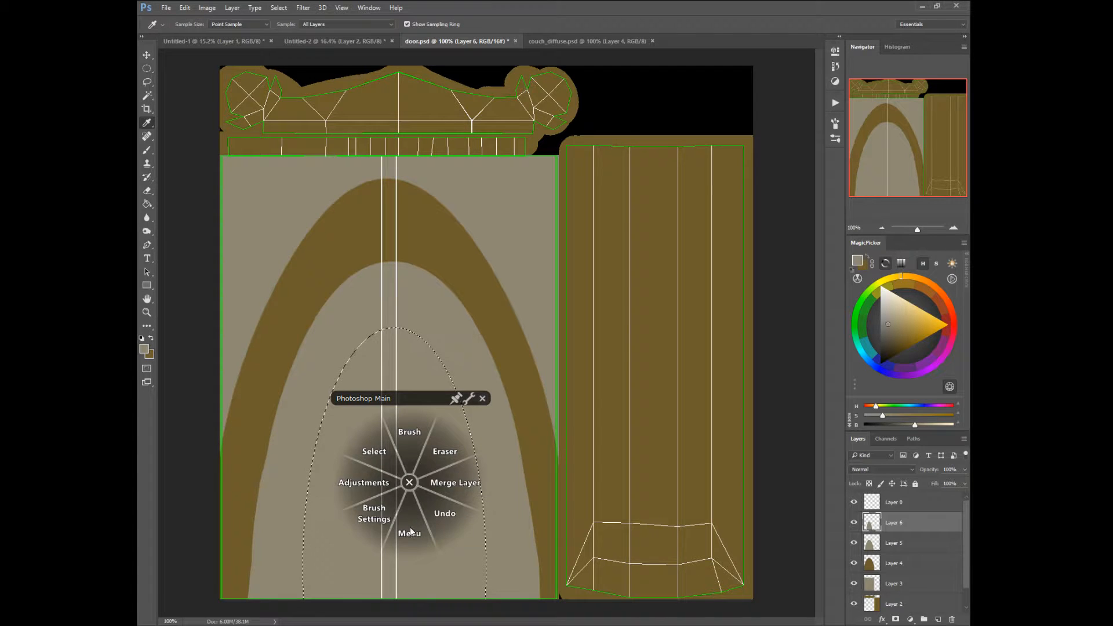
left_click(407, 529)
left_click(350, 525)
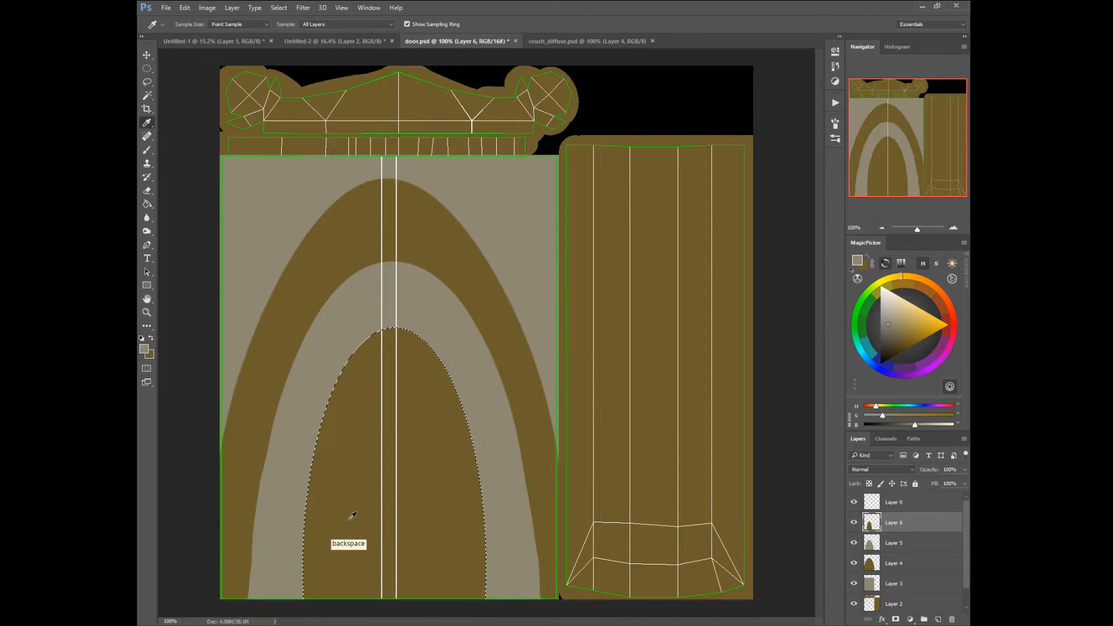
Warp the brown ellipse's lower sides outward on both sides so that it follows the surrounding grey-beige arch.
right_click(378, 487)
left_click(334, 455)
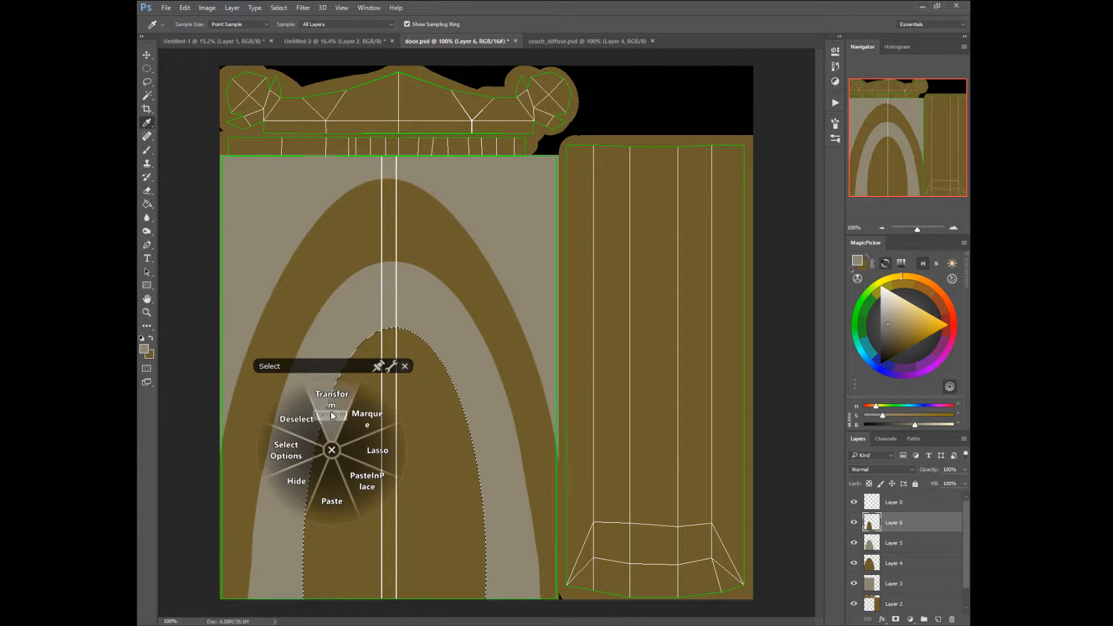
left_click(331, 414)
right_click(333, 576)
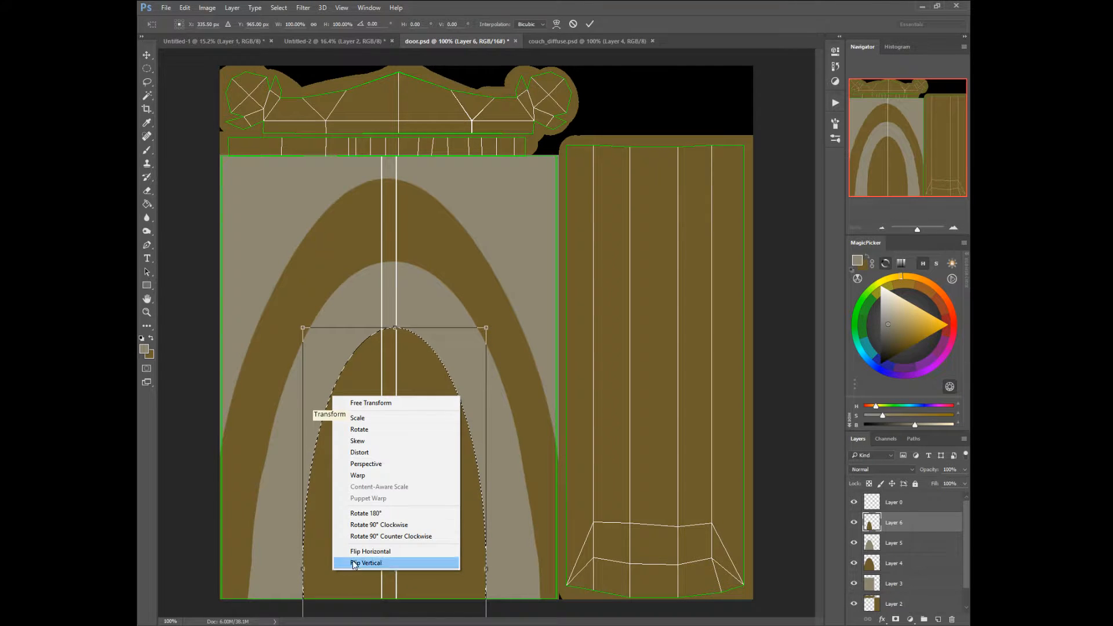
left_click(354, 477)
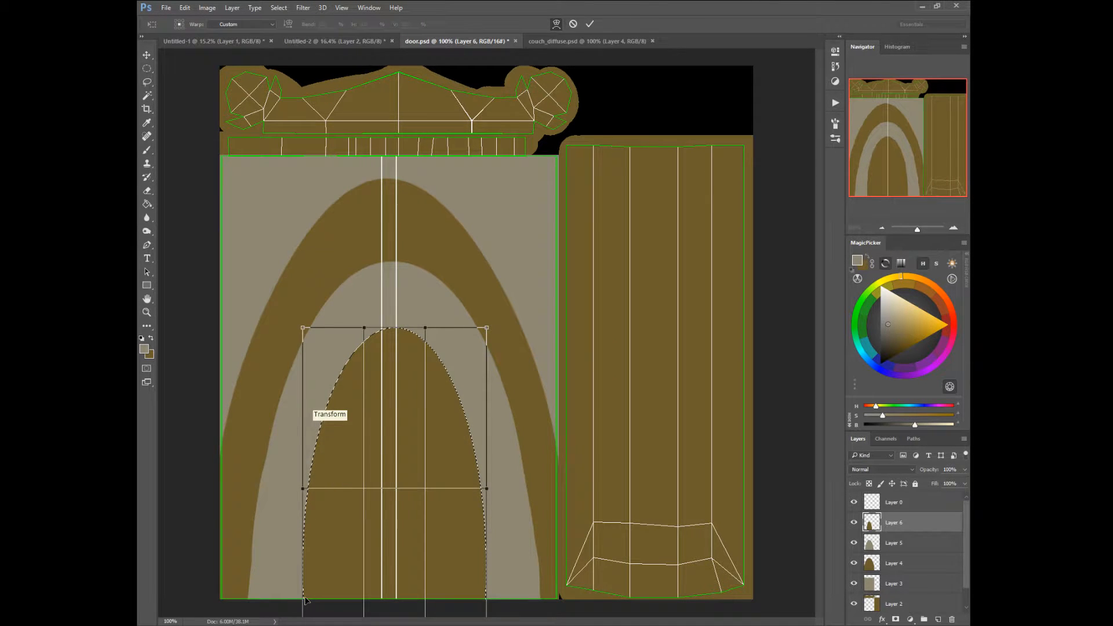
left_click_drag(304, 598, 288, 594)
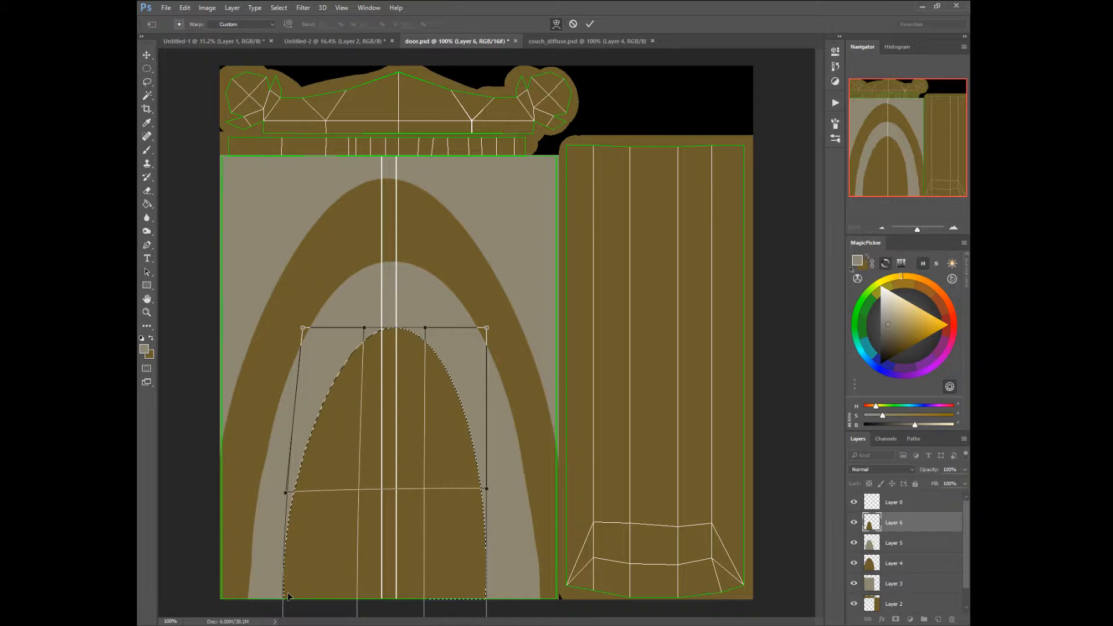
left_click_drag(486, 597, 495, 600)
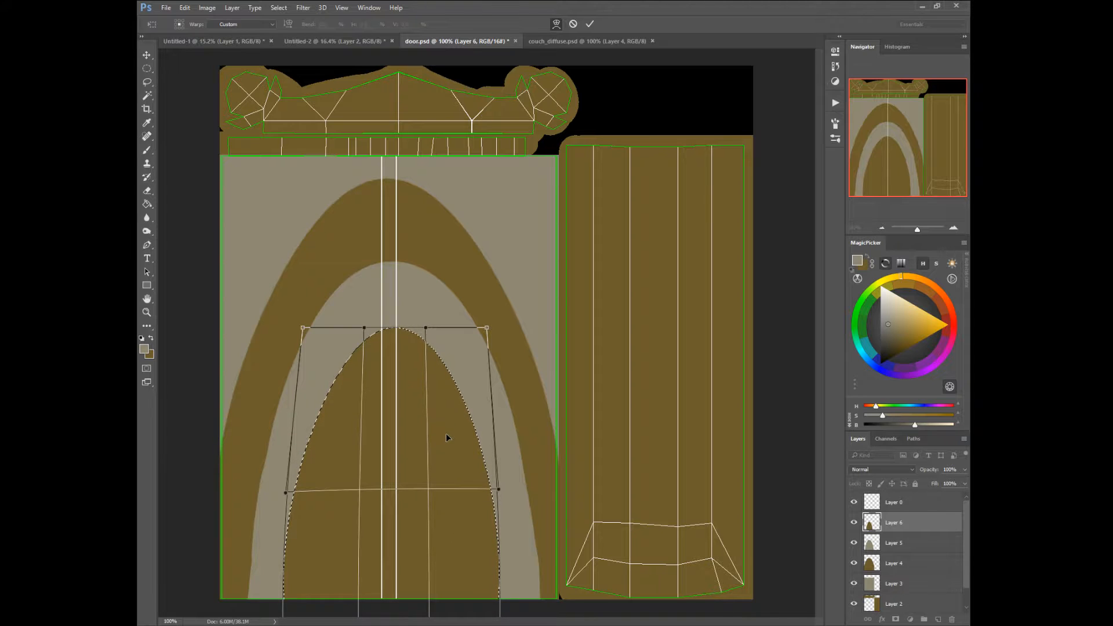
key("i")
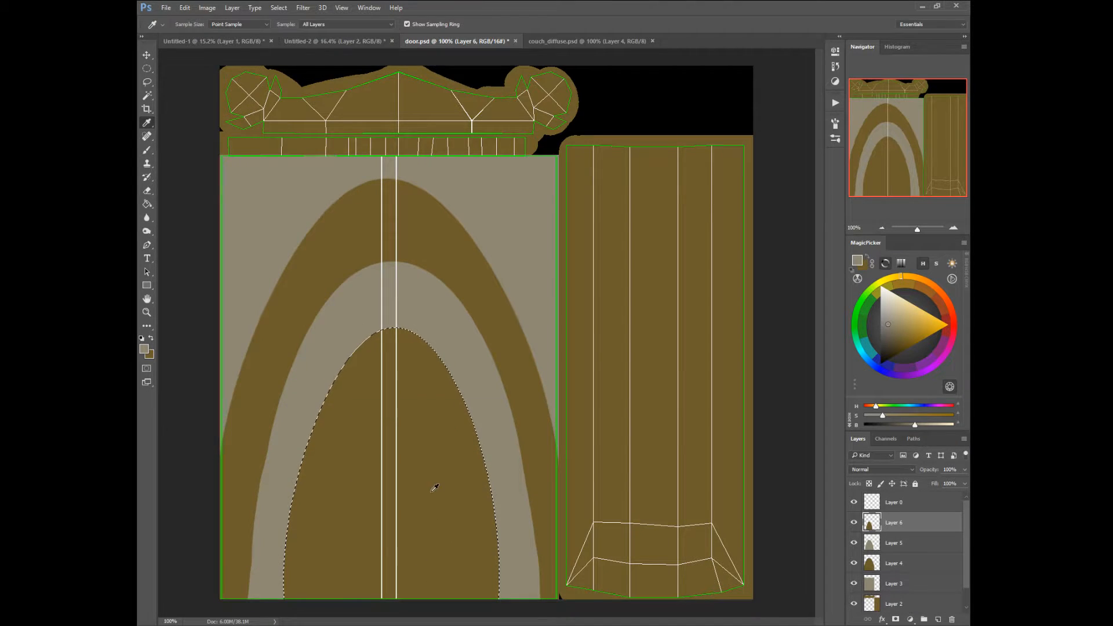
right_click(430, 490)
left_click(390, 456)
left_click(387, 412)
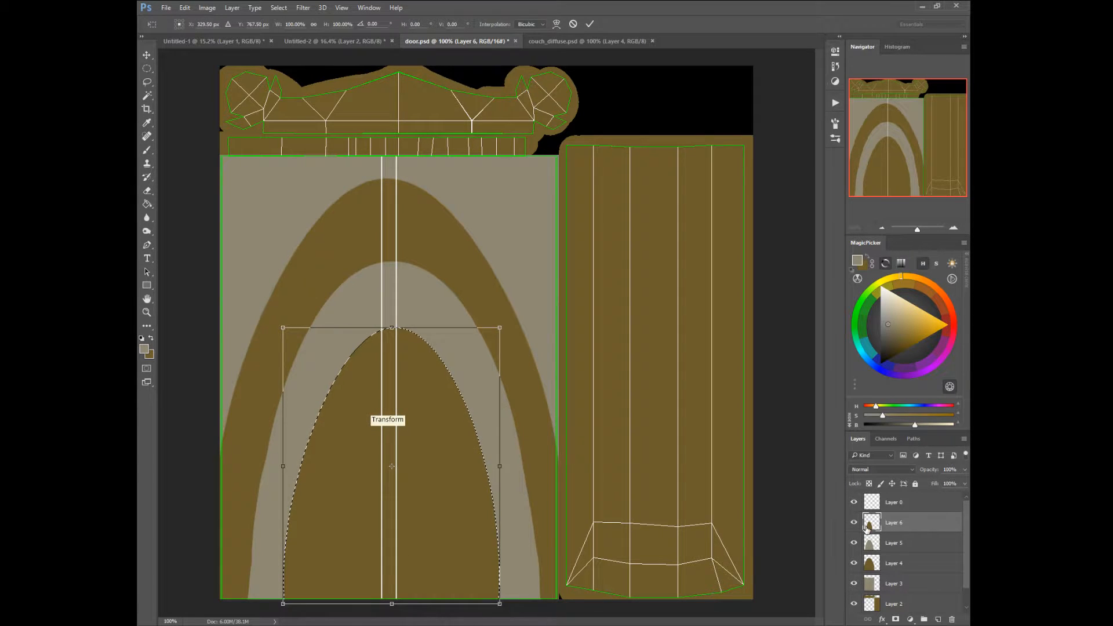
key("i")
Duplicate Layer 5 above Layer 6 and scale the copy's selected area to about 64% width and 79% height, centred near the seam.
left_click_drag(869, 543, 938, 618)
left_click_drag(873, 544, 873, 515)
right_click(435, 464)
left_click(395, 431)
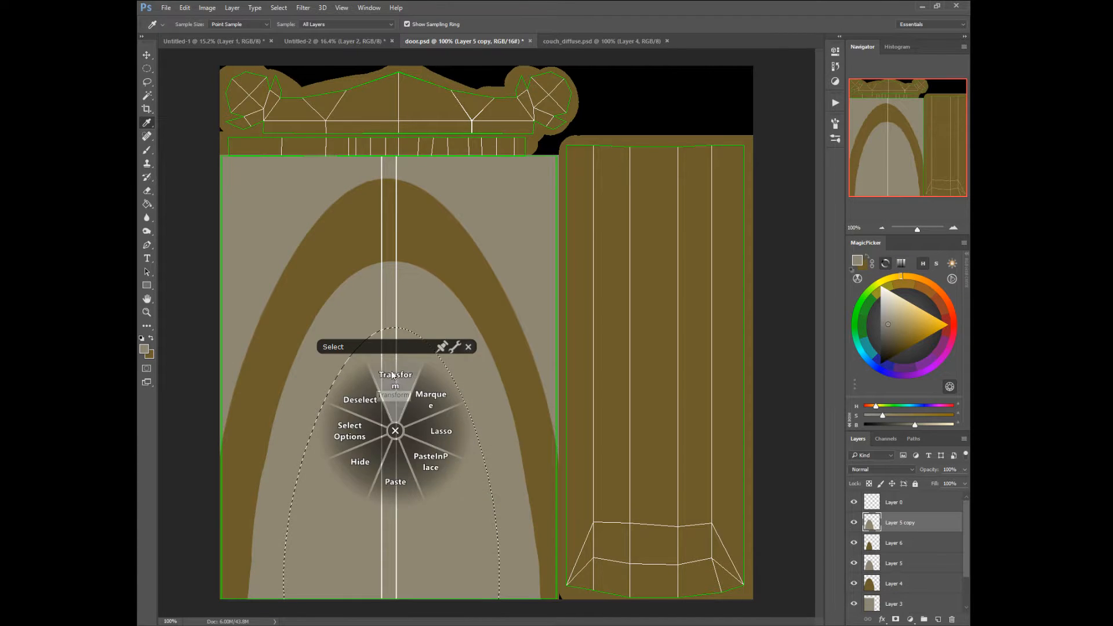
left_click(398, 393)
left_click_drag(283, 328, 358, 430)
left_click_drag(440, 553, 398, 541)
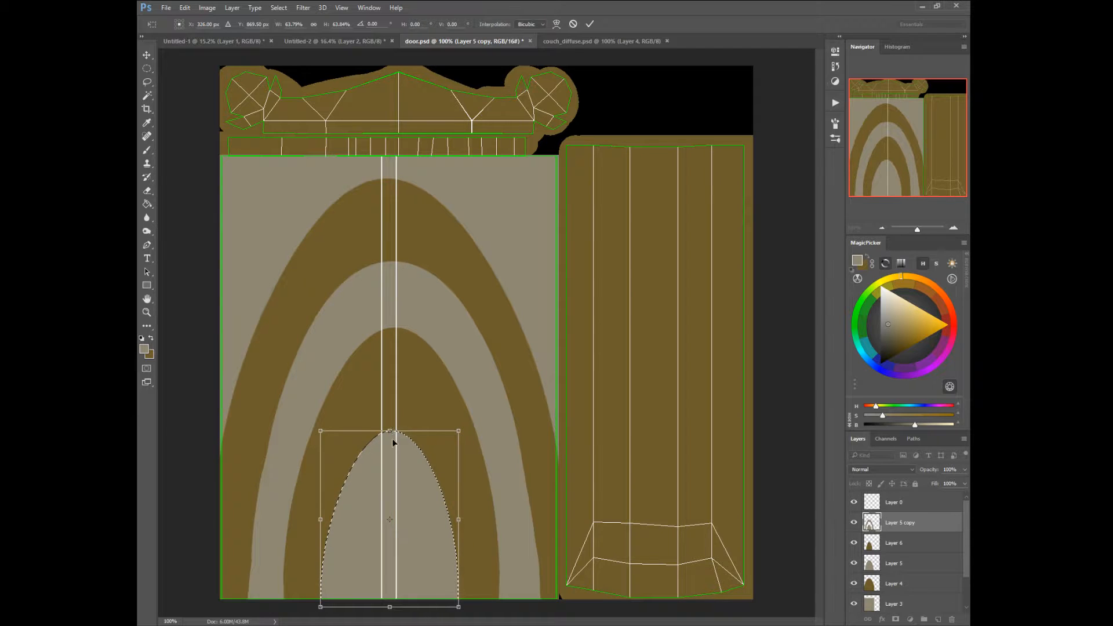
left_click_drag(390, 431, 389, 386)
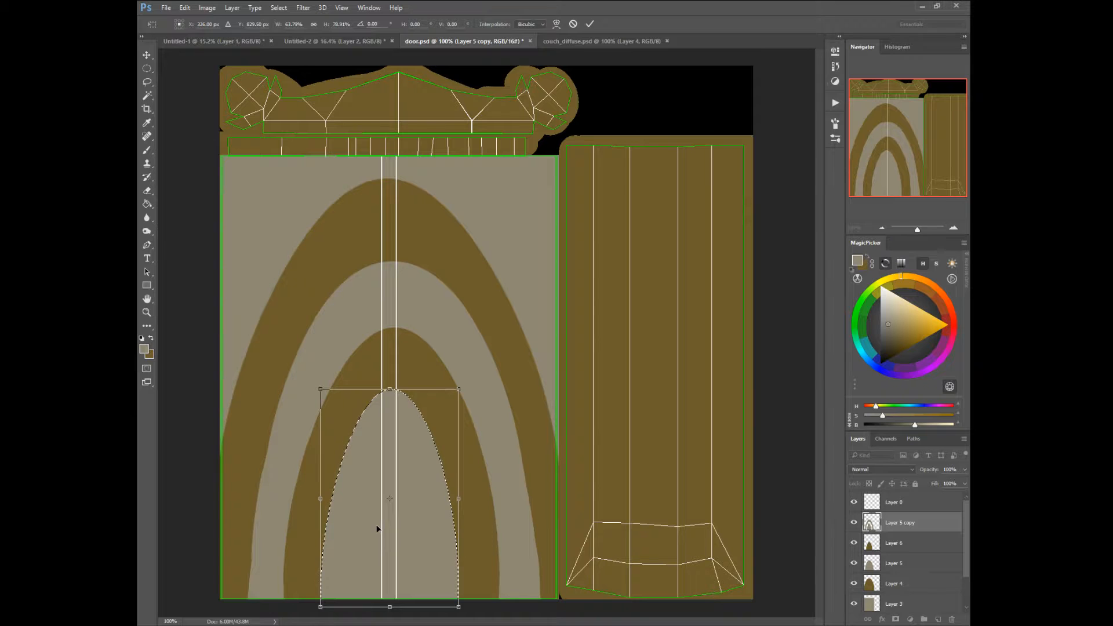
key("Return")
Deselect the innermost grey-beige arch and switch to the Brush tool.
right_click(416, 515)
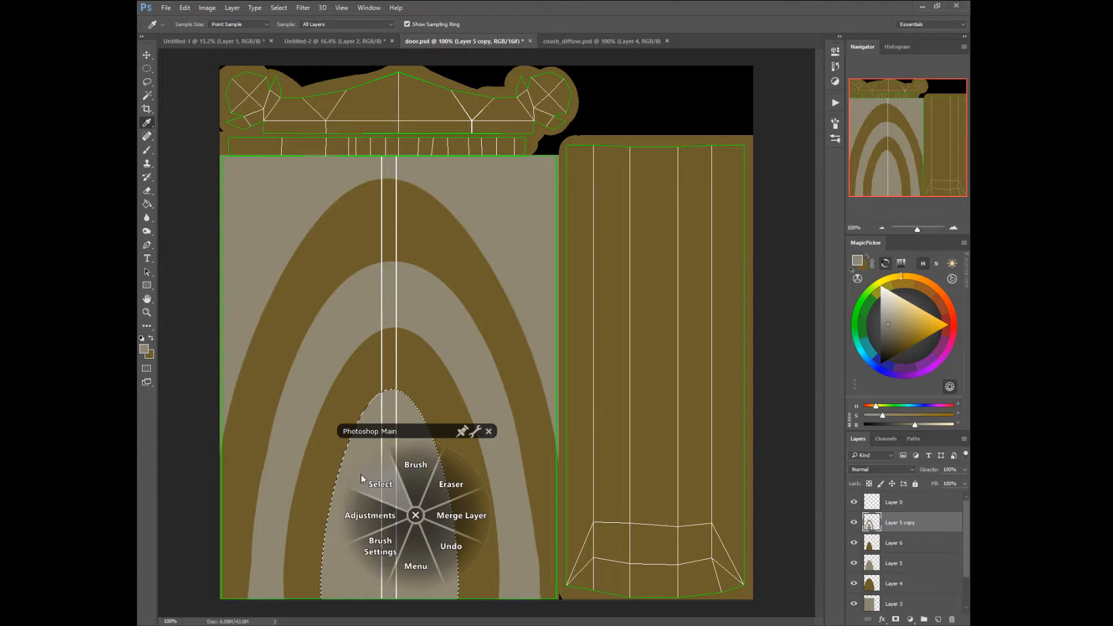
left_click(336, 454)
left_click(307, 437)
right_click(397, 484)
left_click(394, 448)
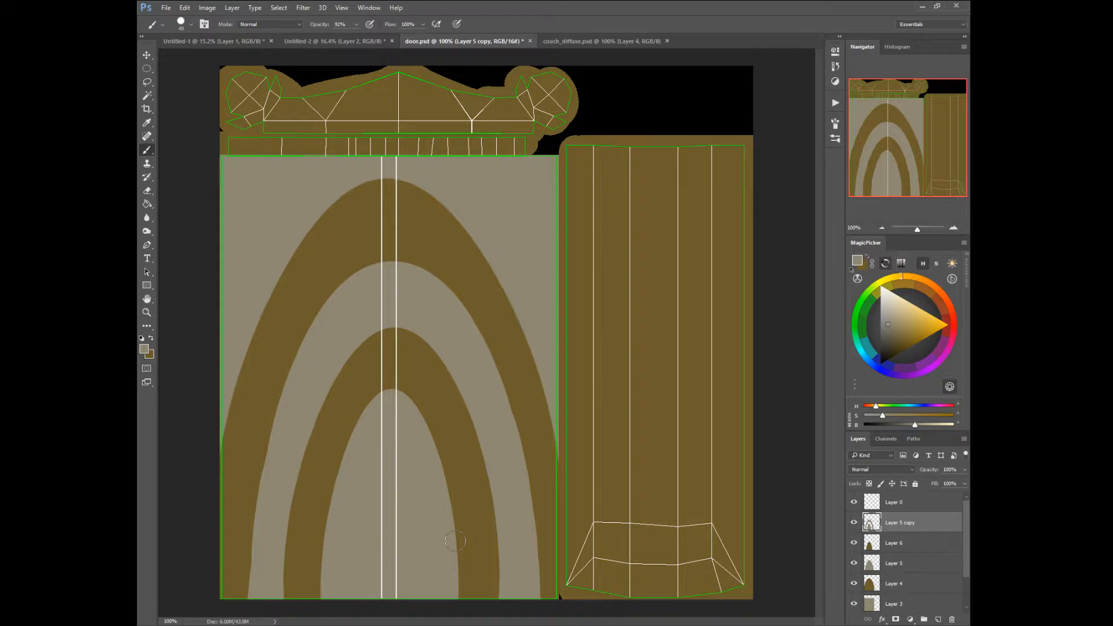
Load the door panel's outline from Layer 3 as a selection and choose a darker grey-brown foreground colour for the Gradient tool.
left_click(869, 605, "ctrl")
mouse_move(147, 204)
left_mouse_down()
mouse_move(170, 207)
mouse_move(168, 199)
left_mouse_up()
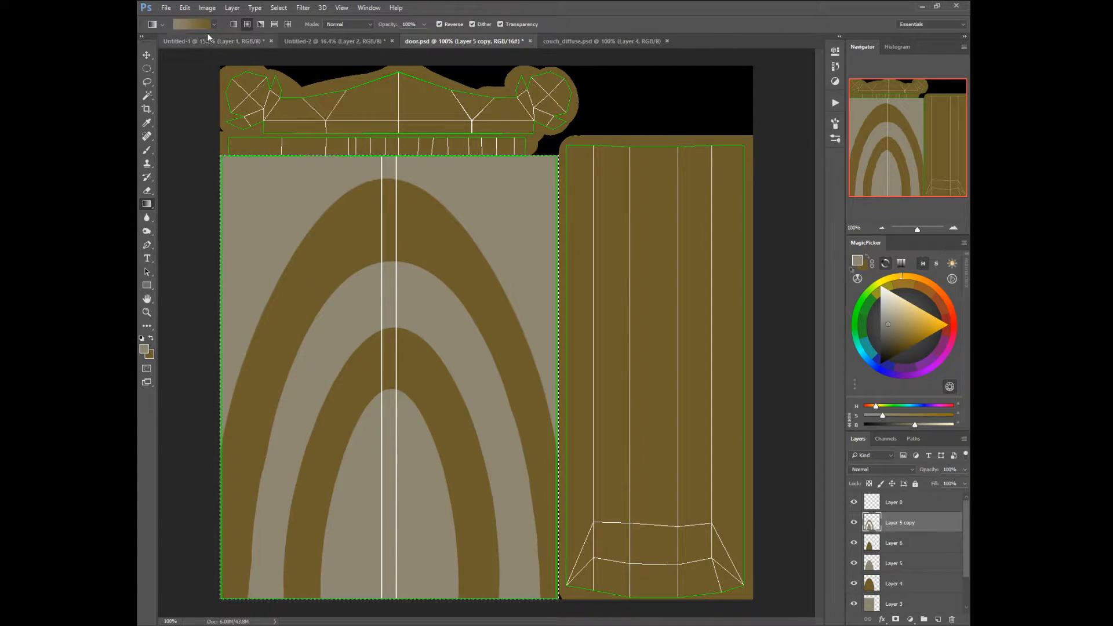
left_click(885, 336)
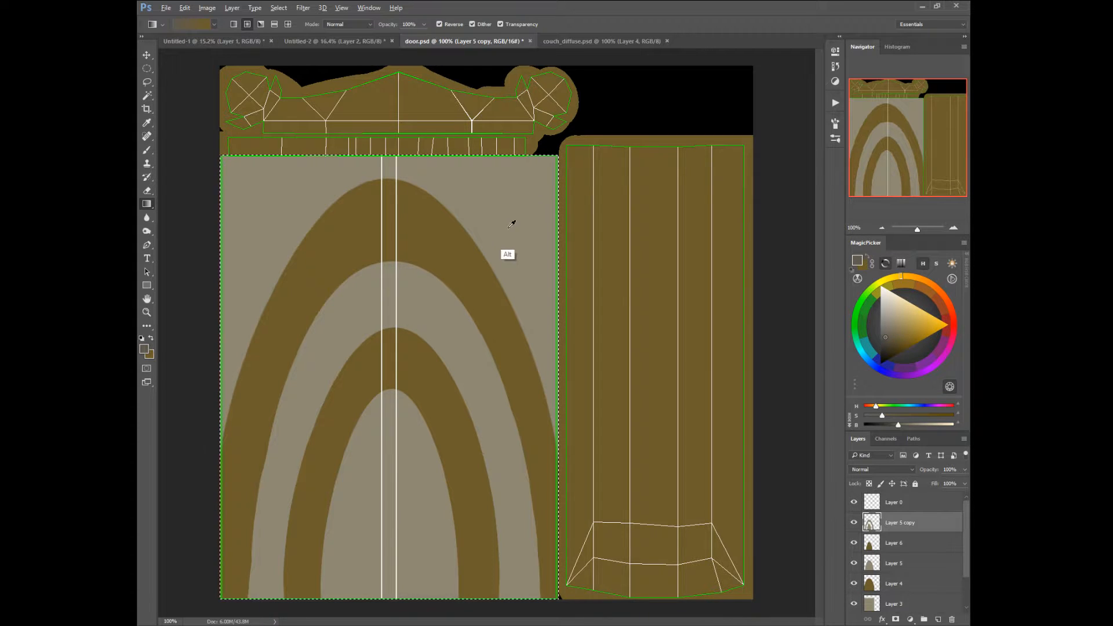
left_click(511, 223, "alt")
left_click(889, 335)
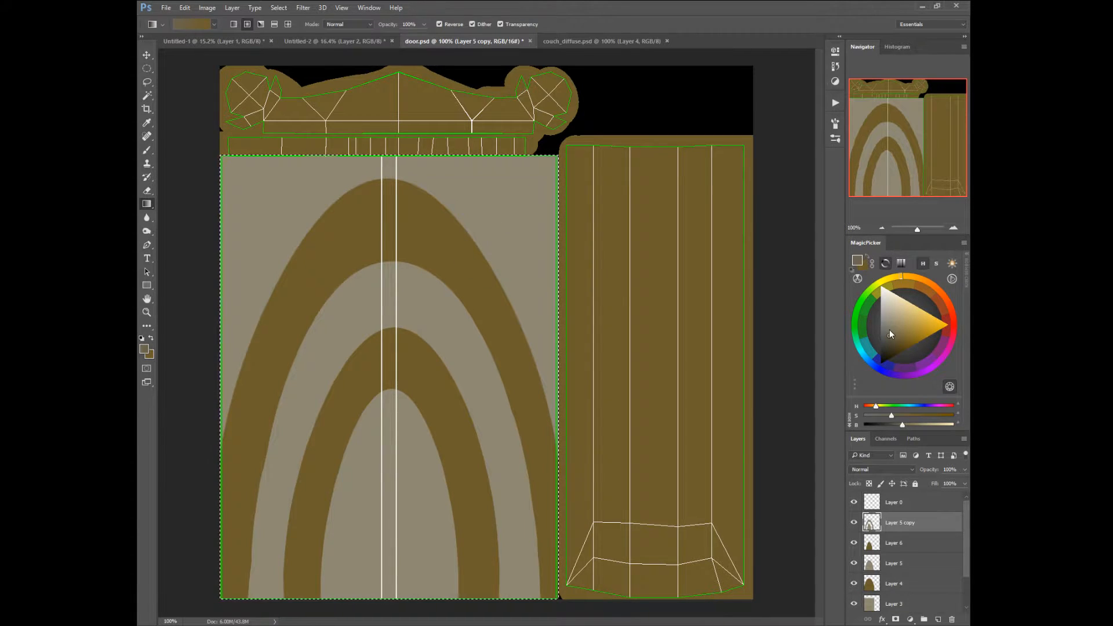
Choose the foreground-to-transparent gradient preset and lock the transparent pixels of the door panel's Layer 3.
left_click(214, 24)
left_click(174, 46)
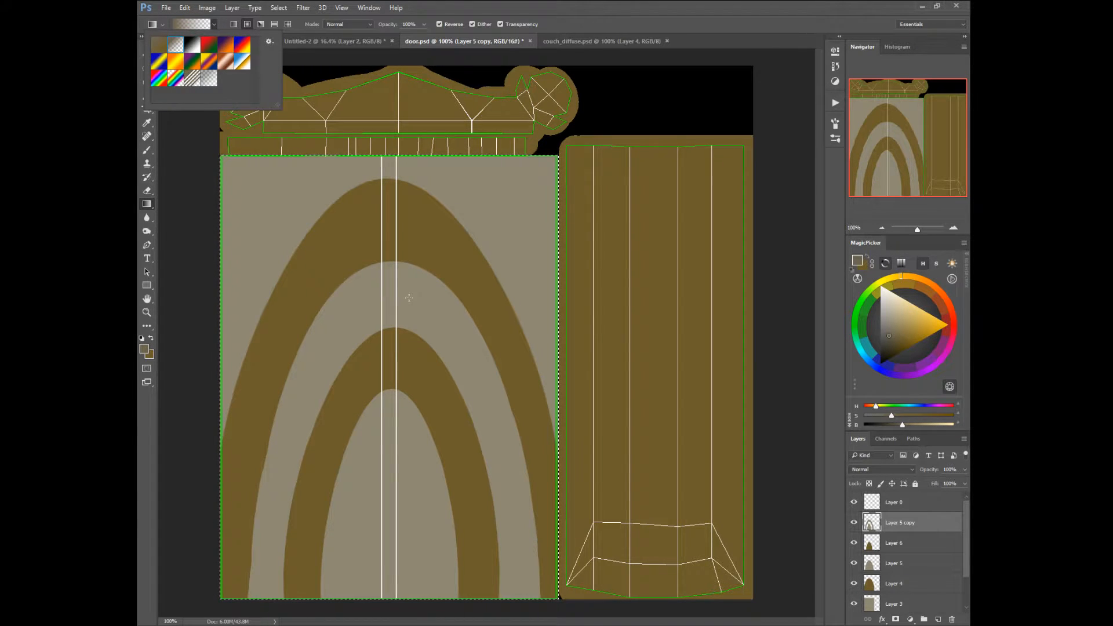
left_click(873, 604)
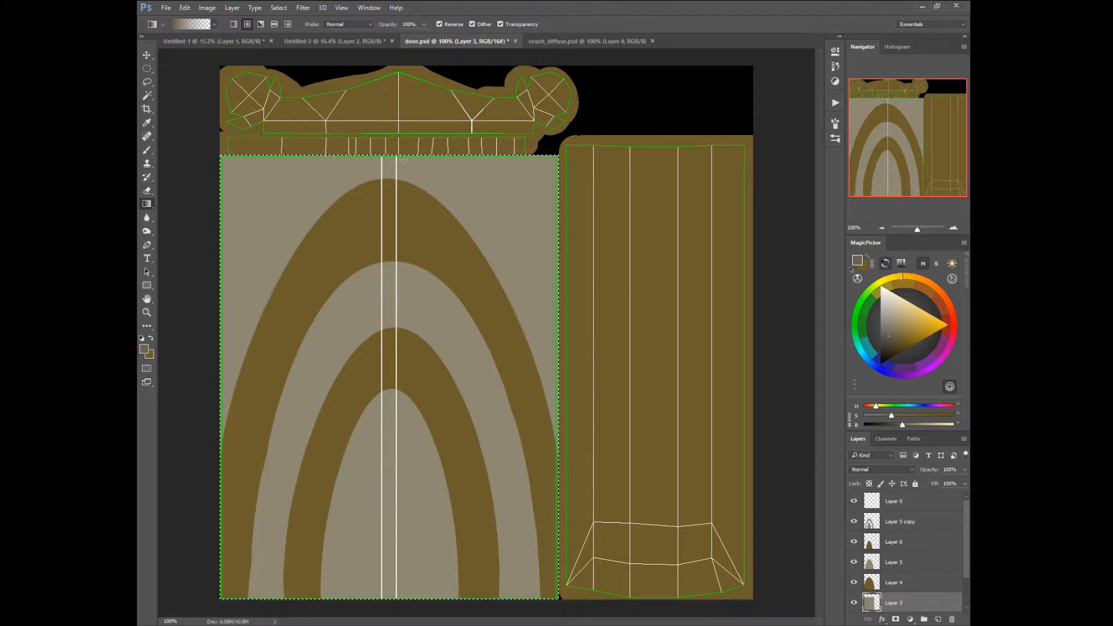
left_click(869, 484)
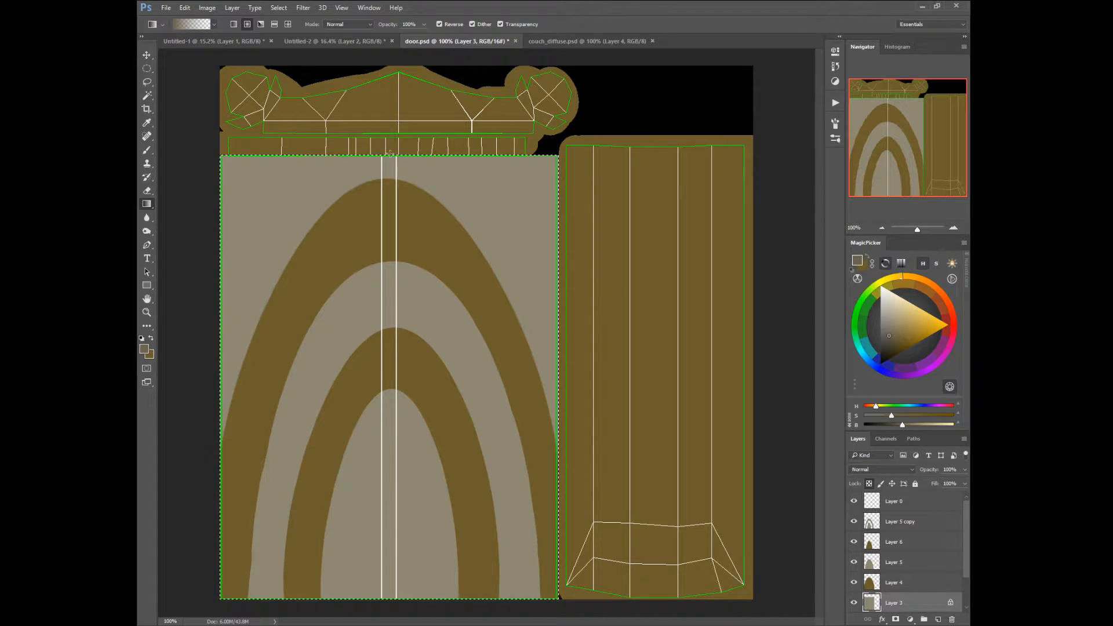
Try a short radial and a longer linear reversed gradient downward from the door panel's top edge, undoing each.
left_click_drag(389, 155, 390, 194)
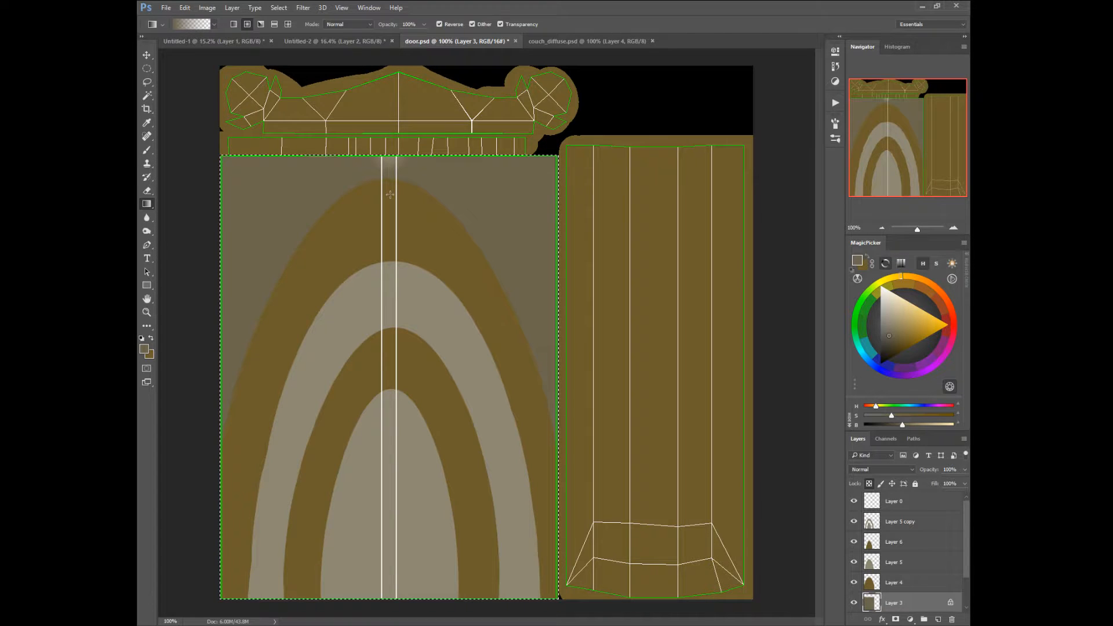
key("ctrl+z")
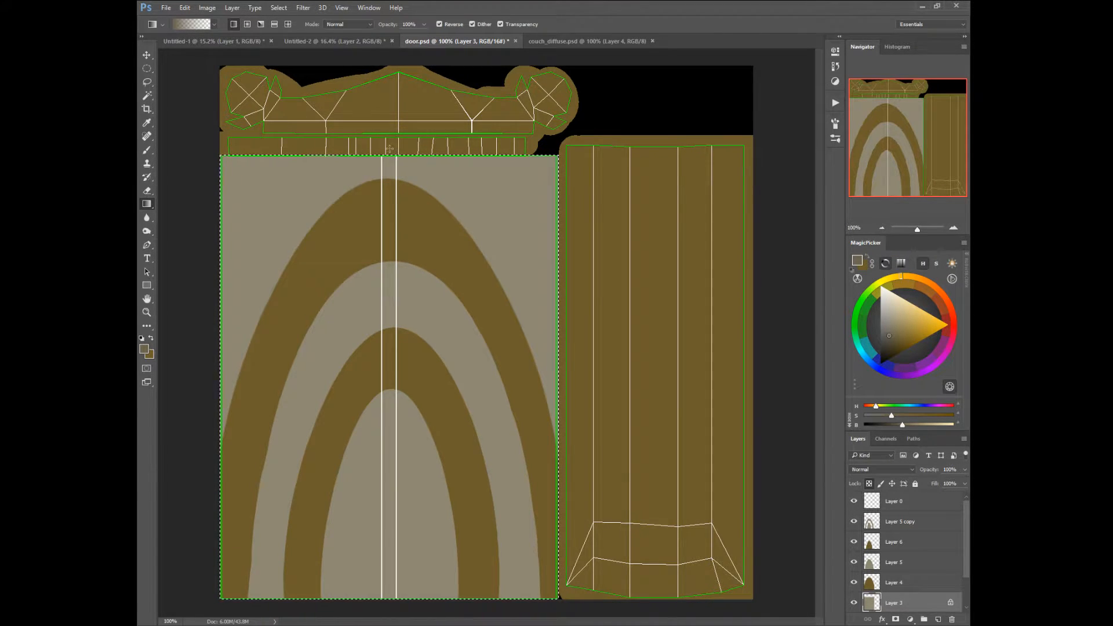
left_click_drag(389, 149, 390, 242)
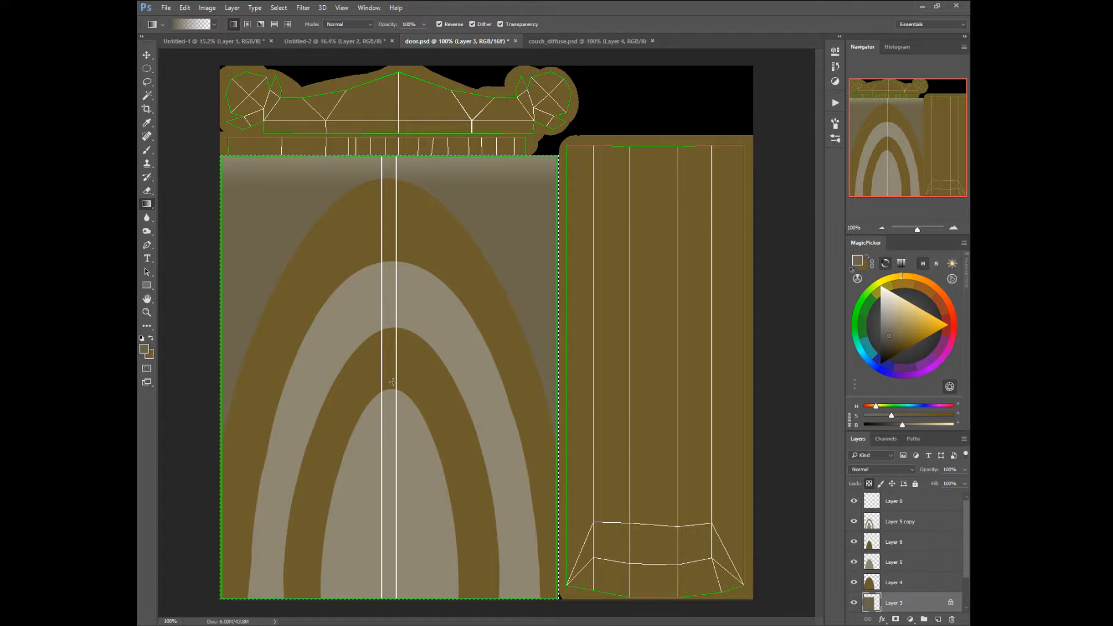
key("ctrl+z")
Turn off the gradient's Reverse option.
left_click(439, 24)
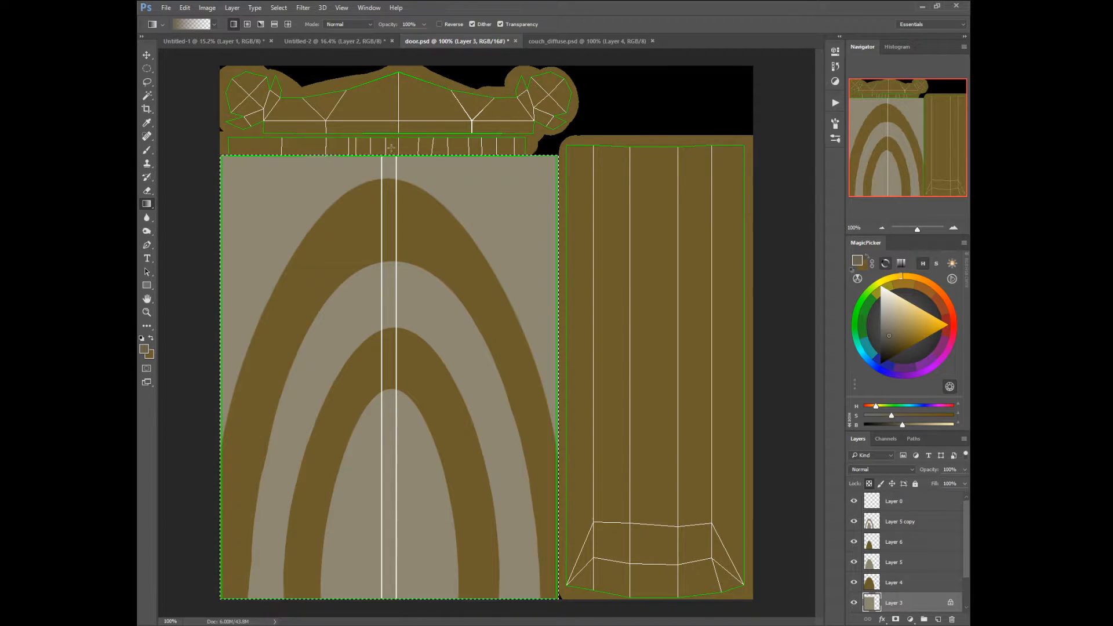
Try short linear gradients on Layer 3 running inward from the door panel's top, right and left edges, and undo them all.
left_click_drag(391, 149, 396, 214)
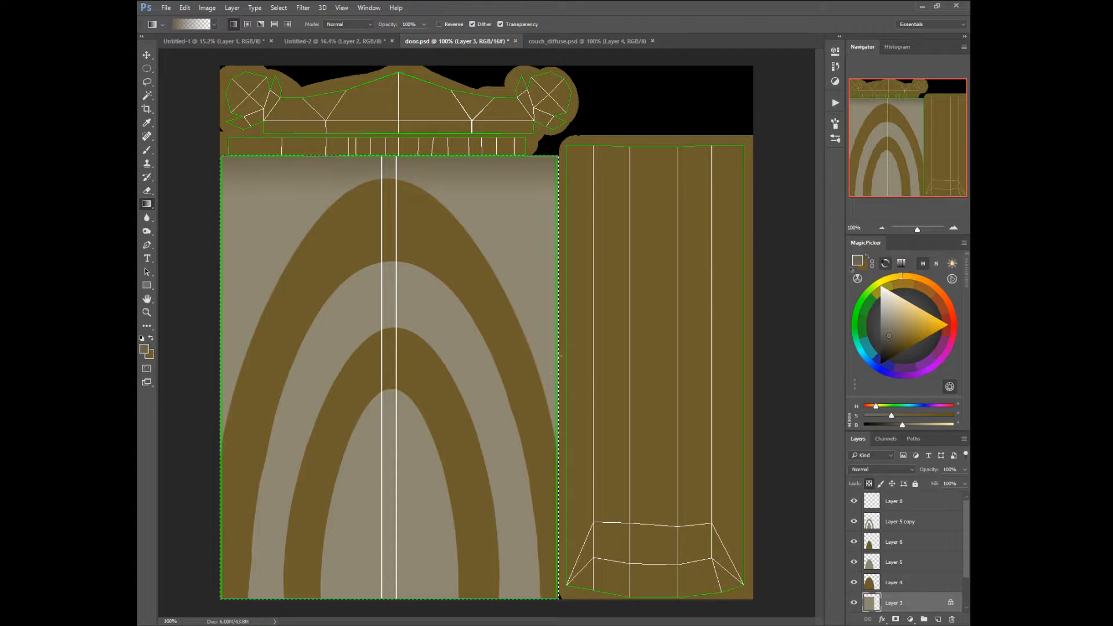
left_click_drag(557, 329, 535, 329)
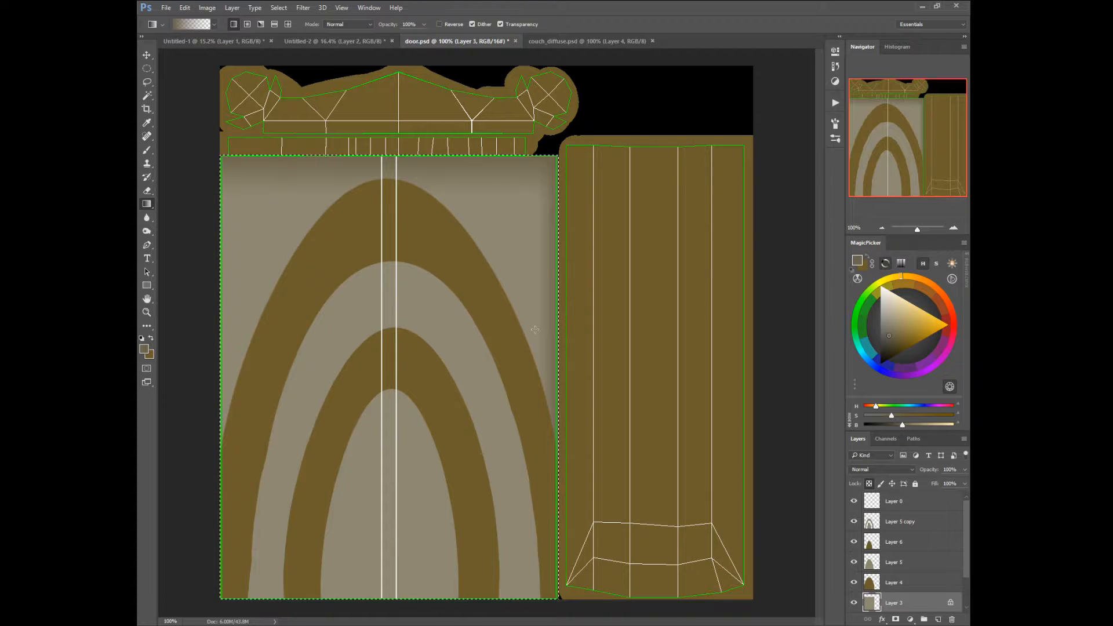
left_click_drag(221, 341, 252, 338)
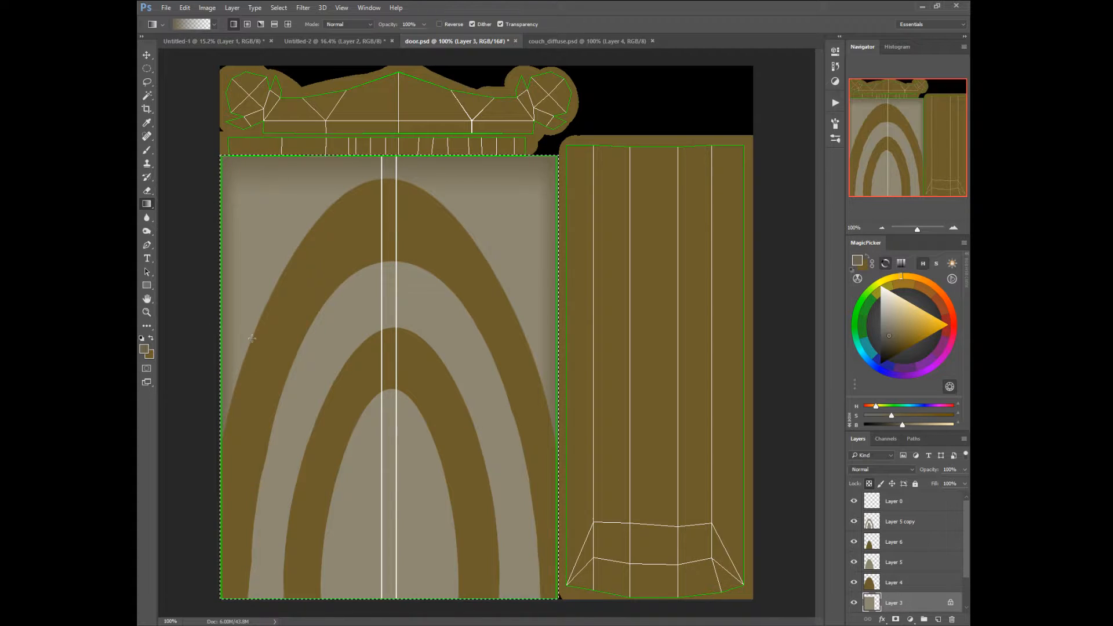
key("ctrl+alt+z")
key("ctrl+alt+z")
key("ctrl+alt+z")
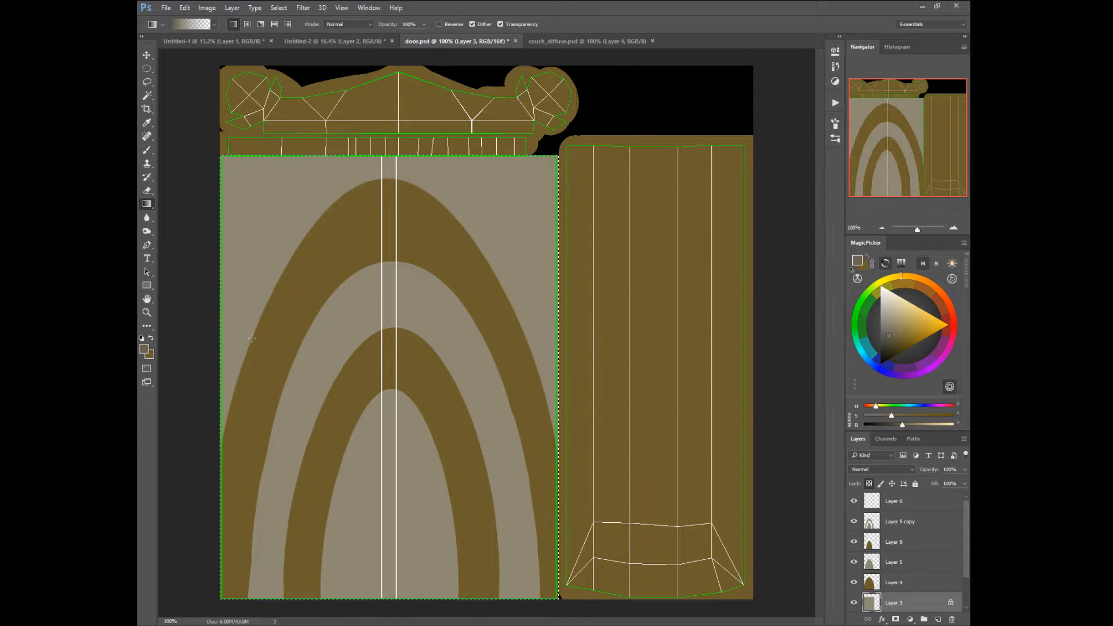
Create a new layer named Layer 7 directly above Layer 5 copy.
left_click(876, 525)
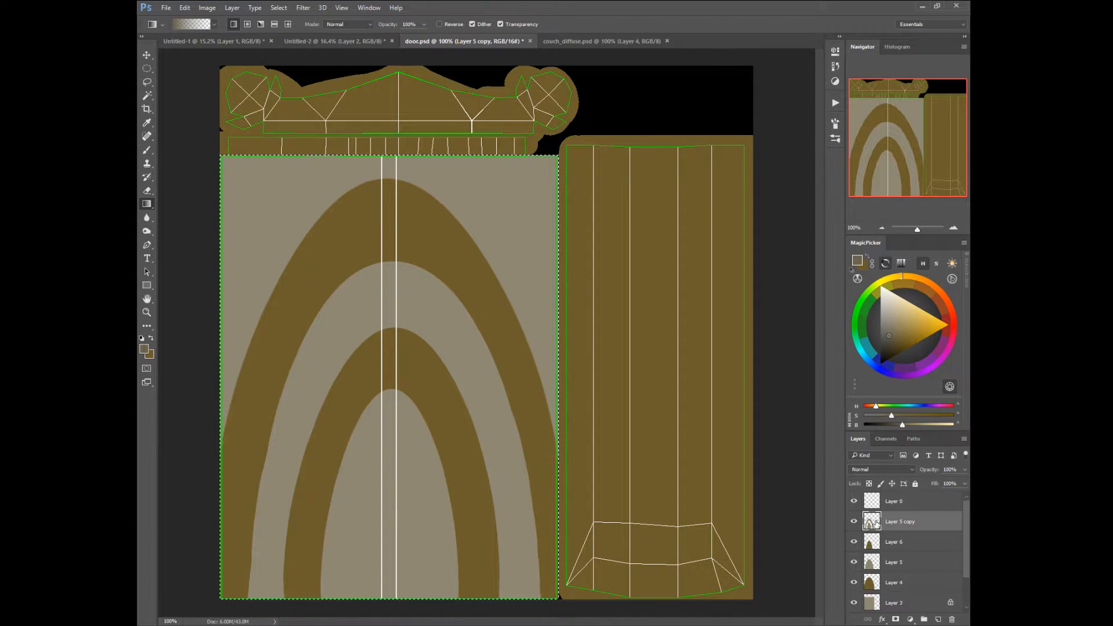
right_click(408, 369)
left_click(409, 427)
left_click(407, 378)
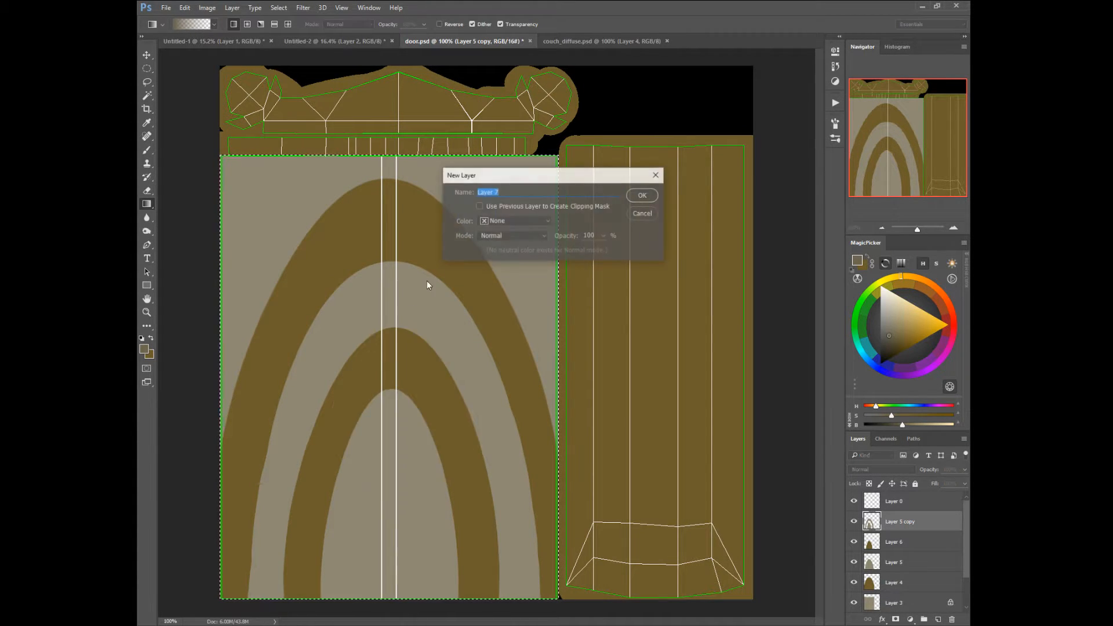
left_click(638, 196)
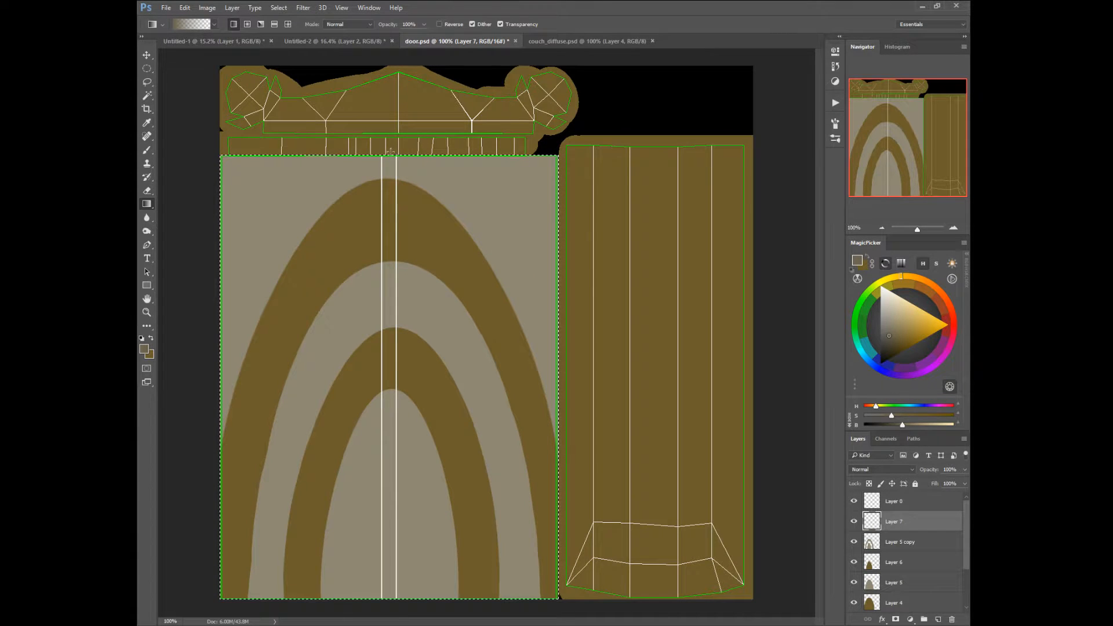
Shade the door panel's edges on Layer 7 with short linear gradients running inward from the top, right and left sides.
left_click_drag(400, 151, 400, 174)
left_click_drag(561, 317, 536, 317)
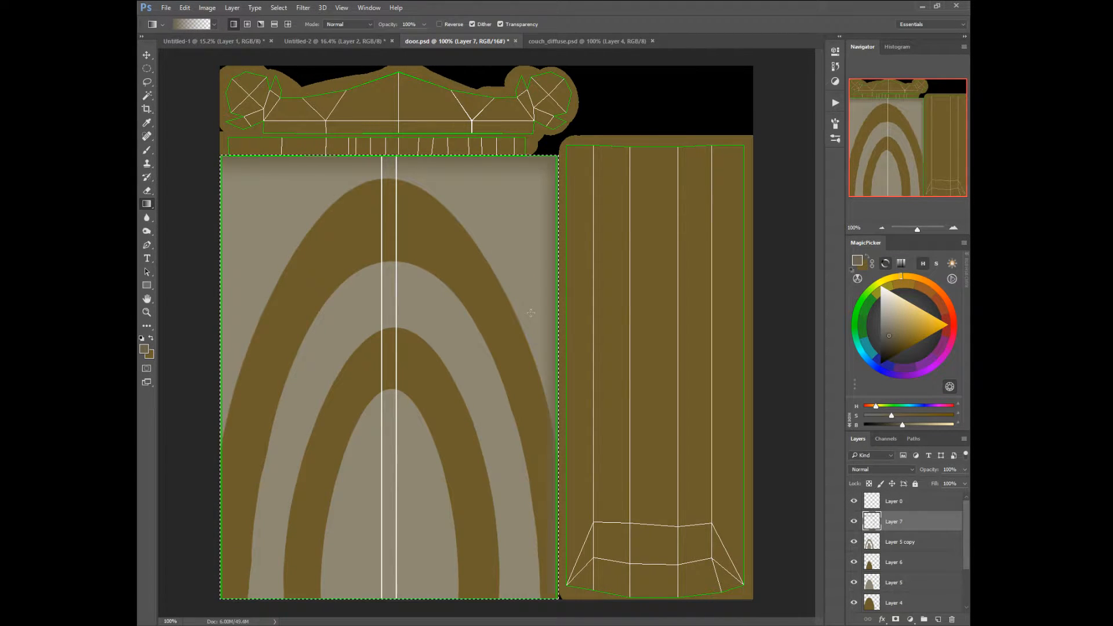
left_click_drag(220, 364, 245, 363)
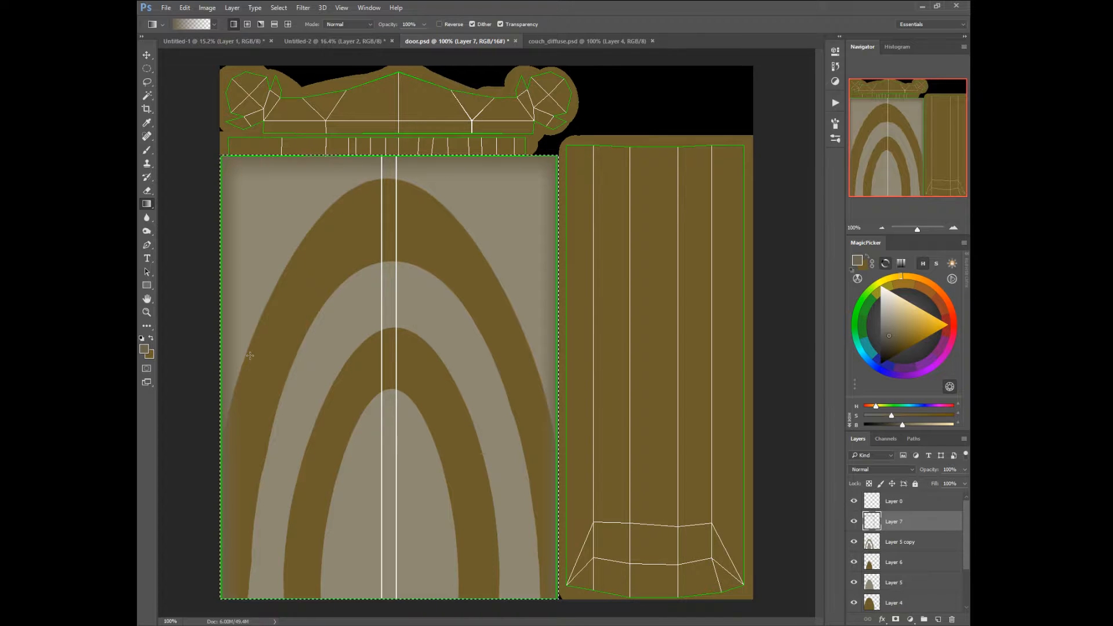
Try a narrow reflected gradient along the door panel's vertical centre line and undo it.
left_click(273, 22)
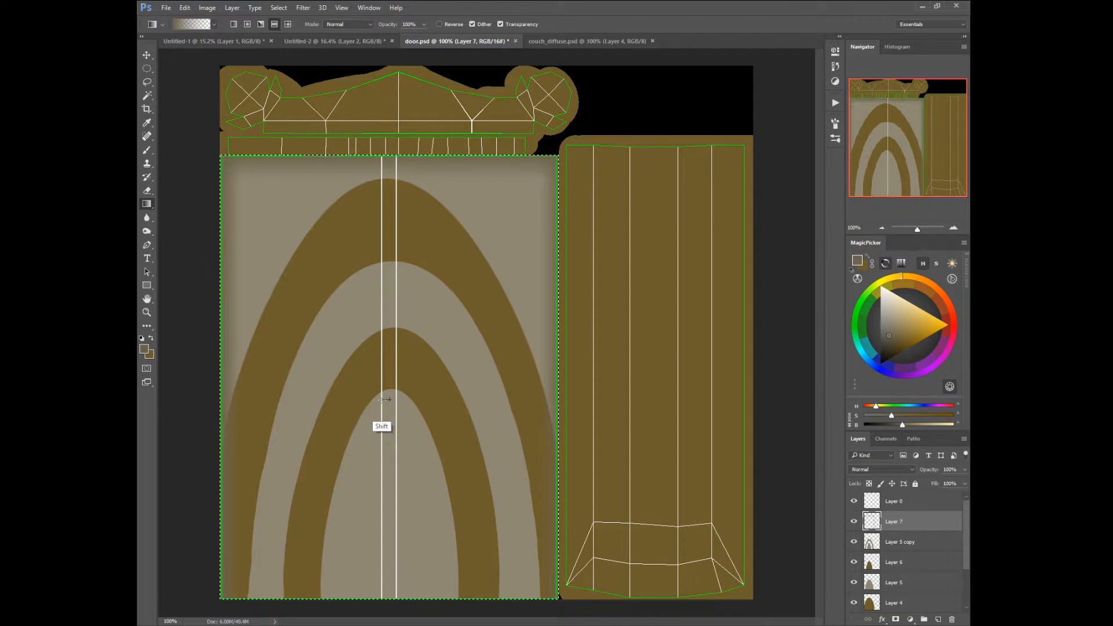
left_click_drag(382, 399, 368, 406)
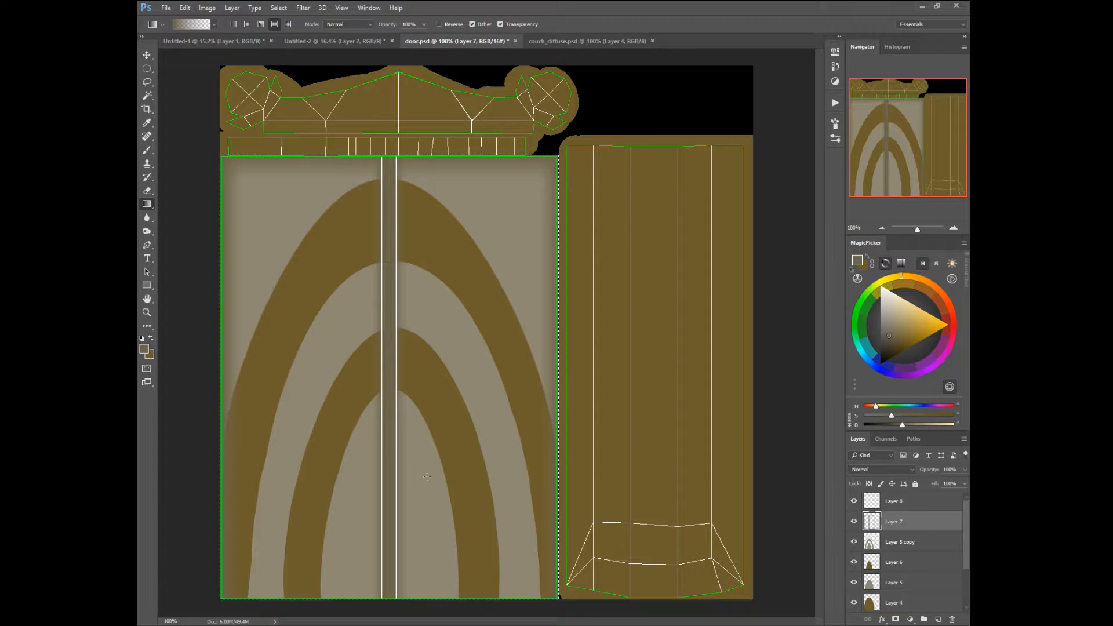
key("ctrl+alt+z")
key("ctrl+alt+z")
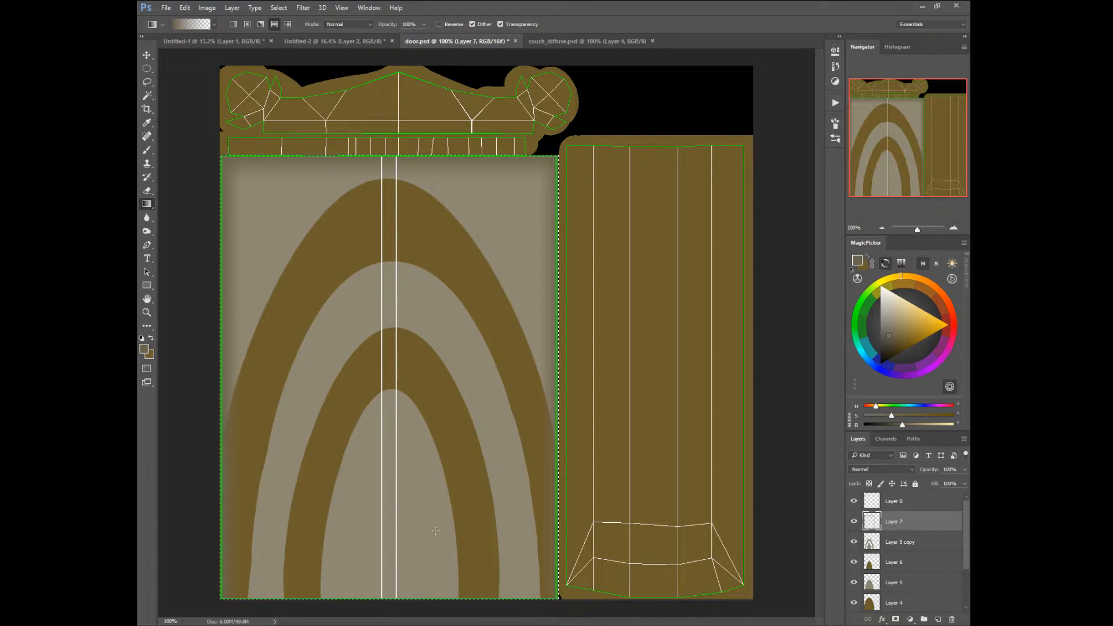
Switch to the Brush tool and deselect the door panel.
right_click(407, 424)
left_click(405, 380)
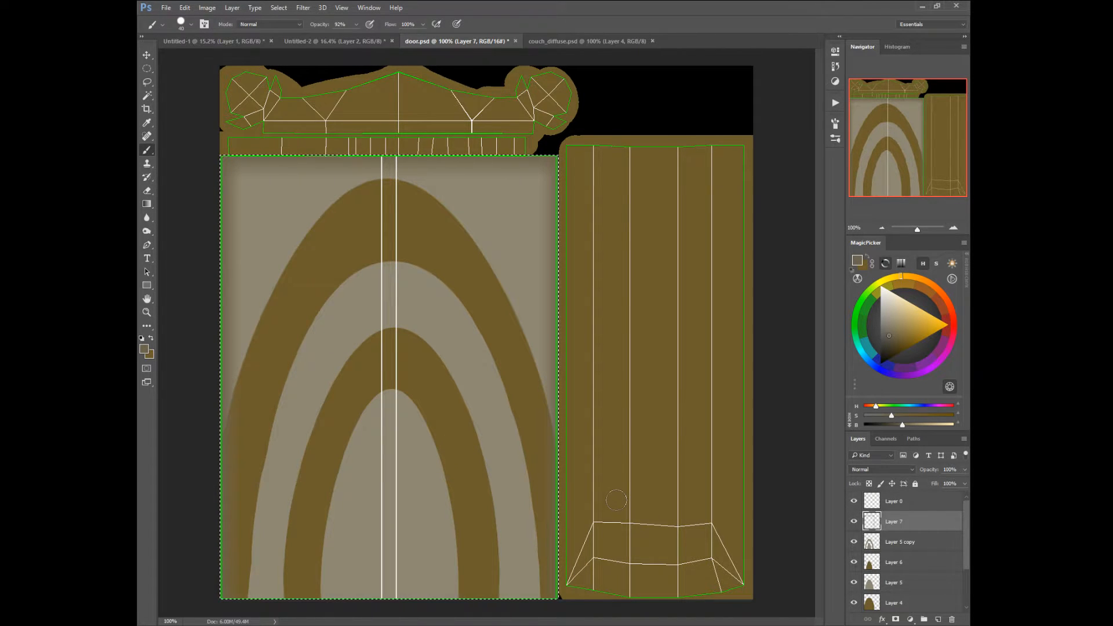
right_click(491, 458)
left_click(459, 424)
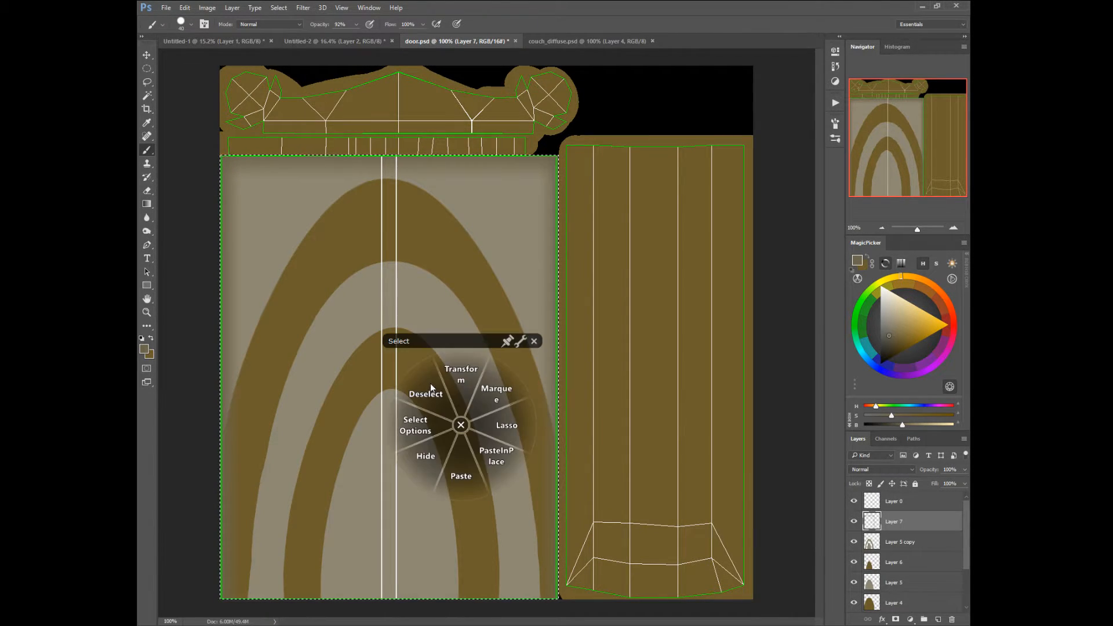
left_click(430, 384)
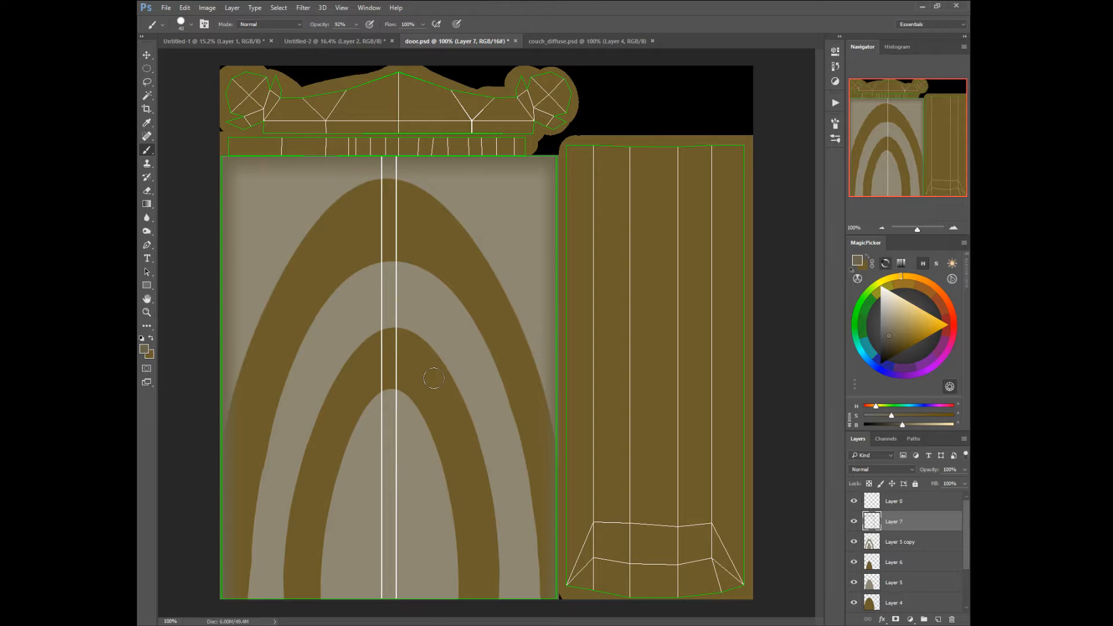
Add a Bevel & Emboss effect to Layer 4's outer brown arch, using the Inner Bevel style with direction Down.
left_click(871, 602)
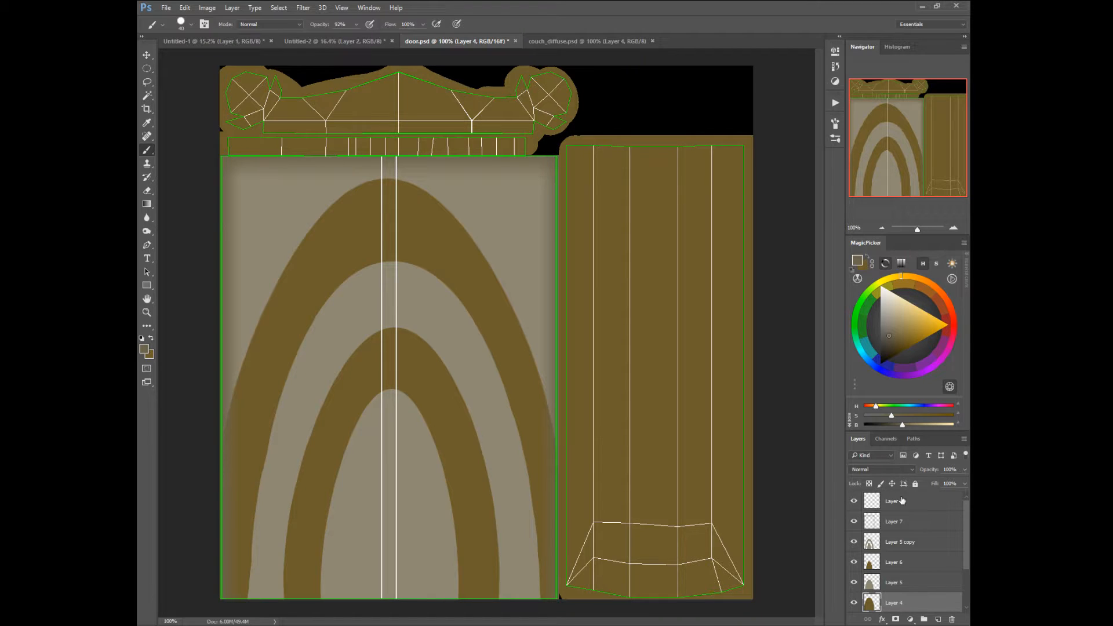
left_click(881, 619)
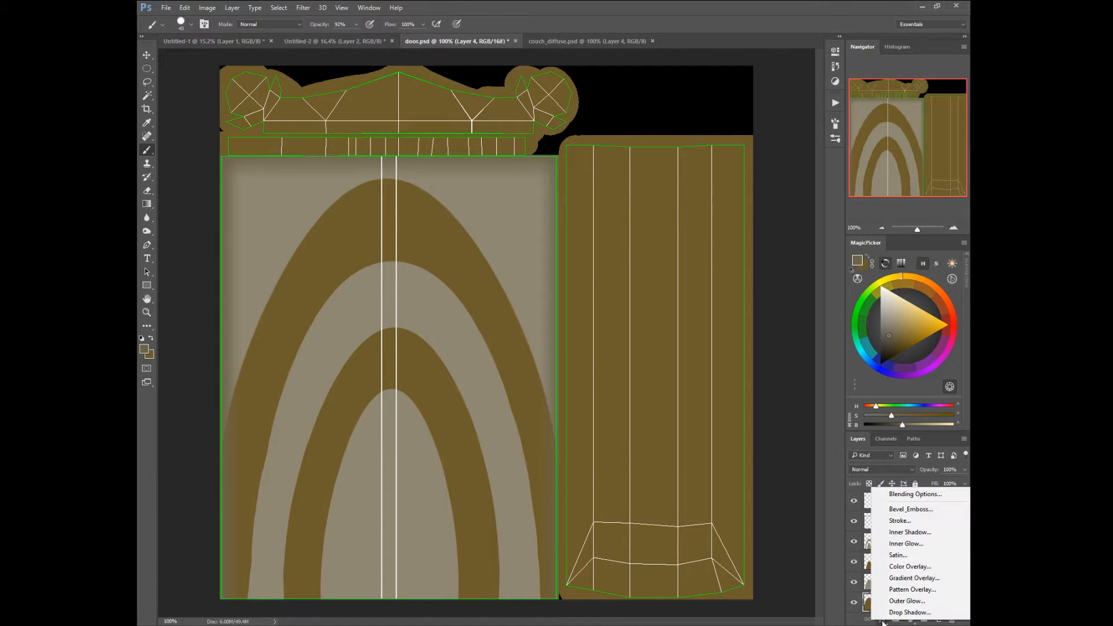
left_click(893, 509)
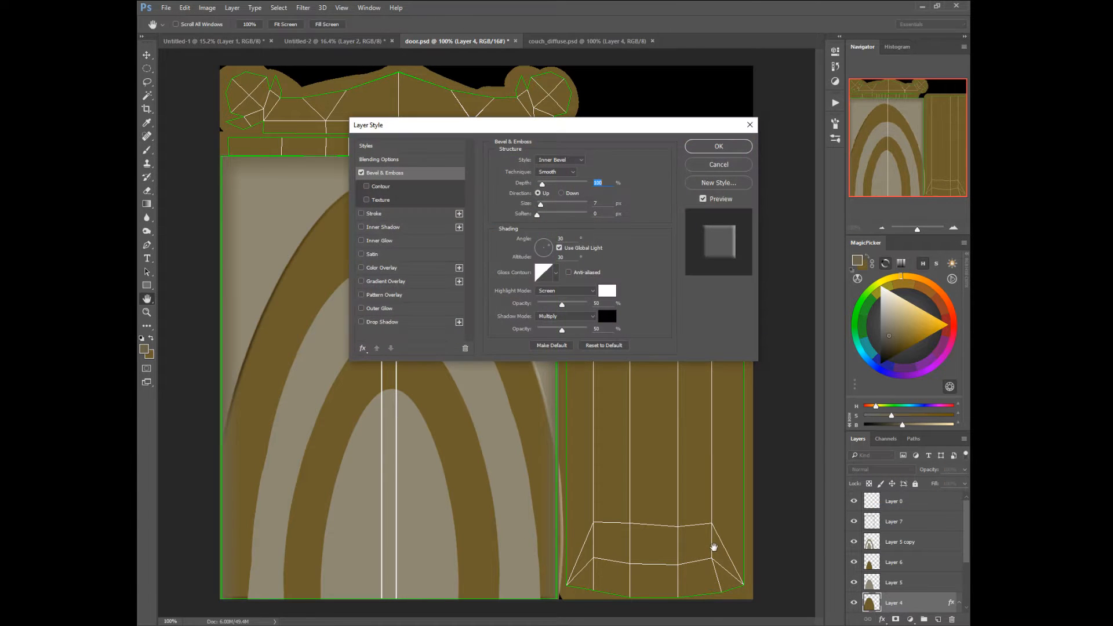
left_click_drag(533, 134, 658, 249)
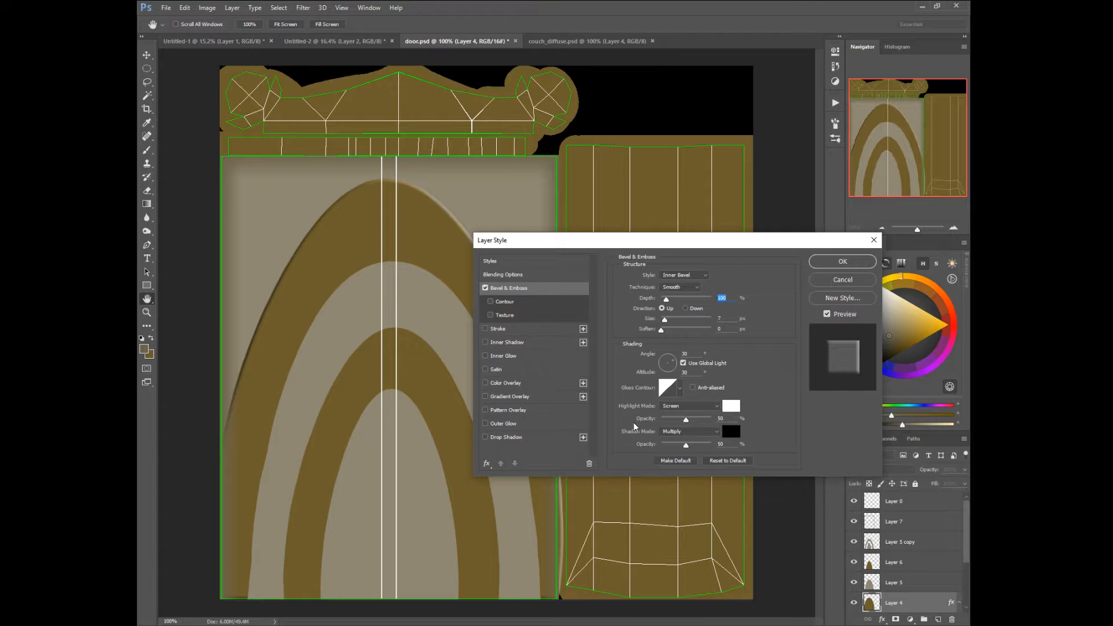
left_click(672, 276)
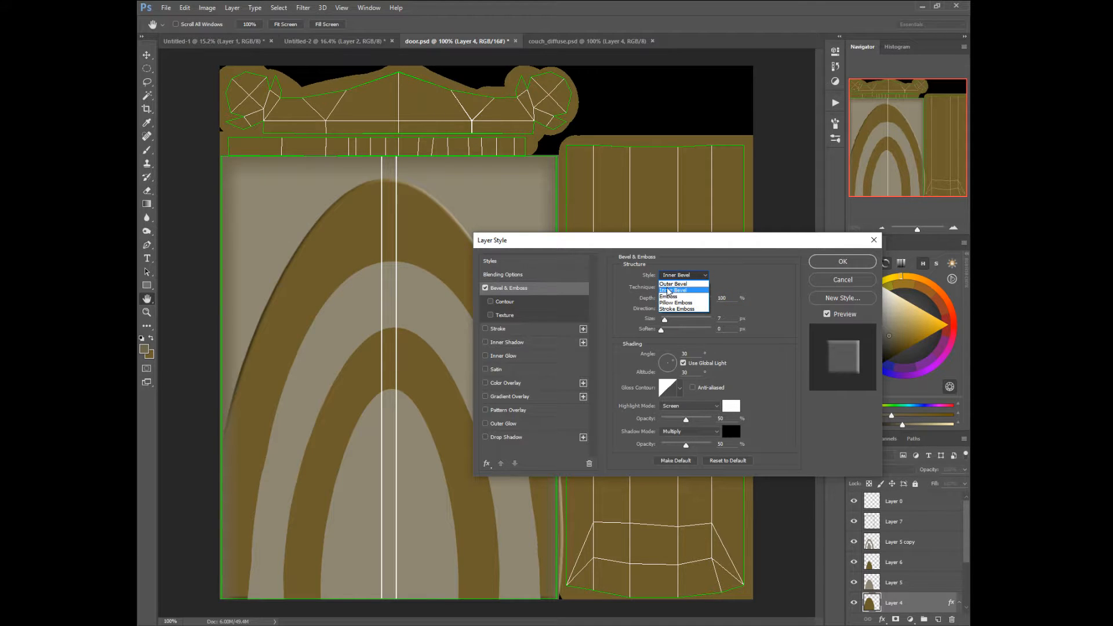
left_click(662, 290)
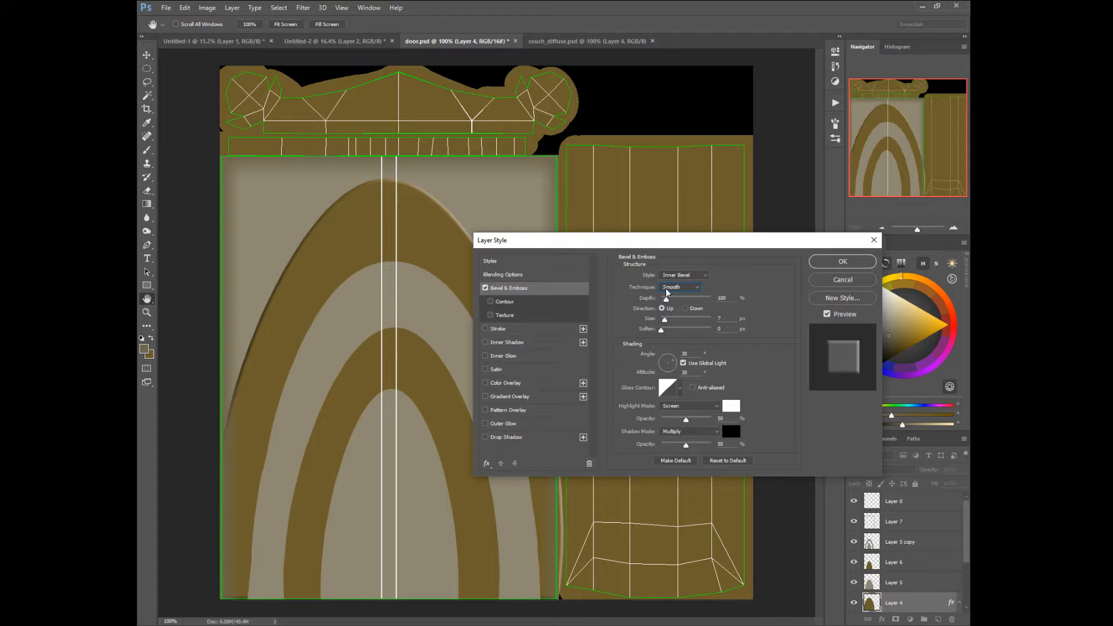
left_click(686, 308)
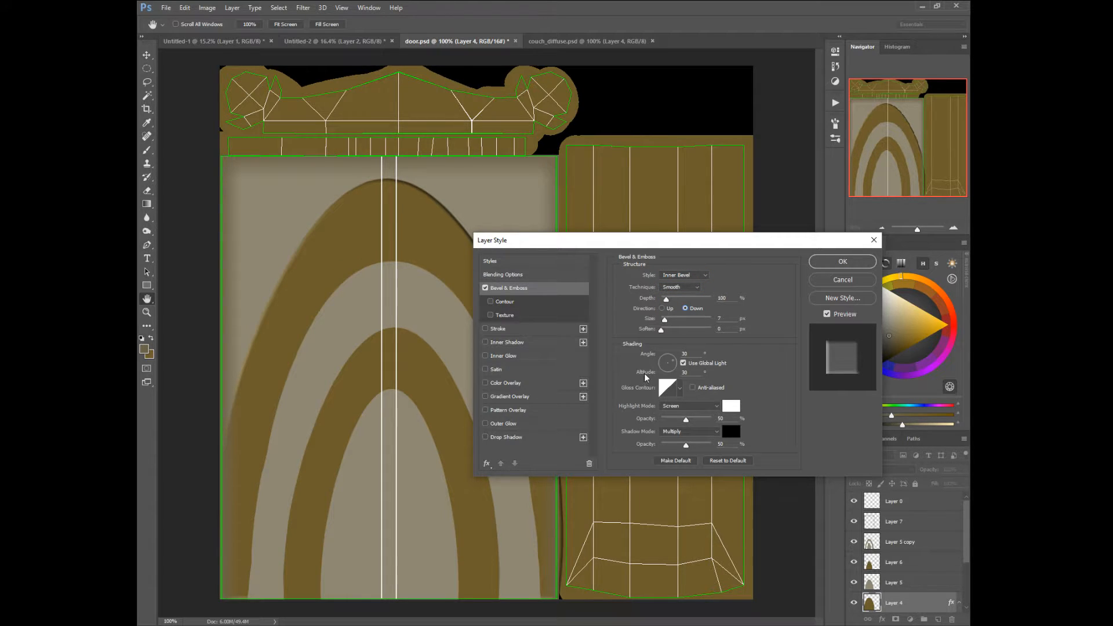
Set the bevel's lighting angle to -90°, its depth to 136% and its size to 29 px.
left_click_drag(677, 364, 667, 354)
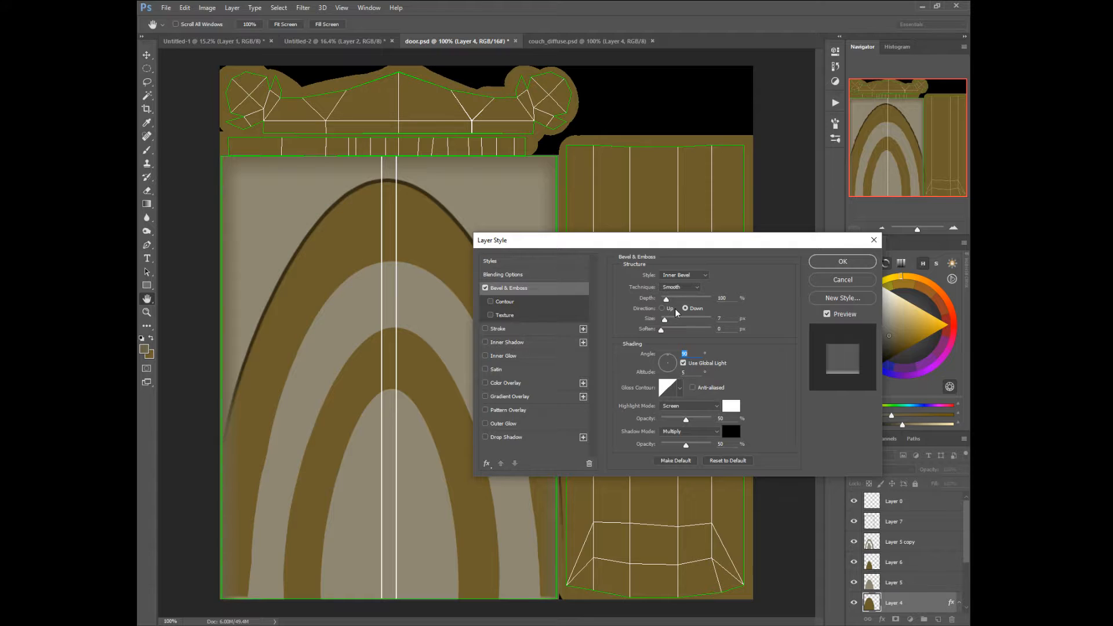
left_click_drag(666, 299, 669, 302)
left_click(668, 371)
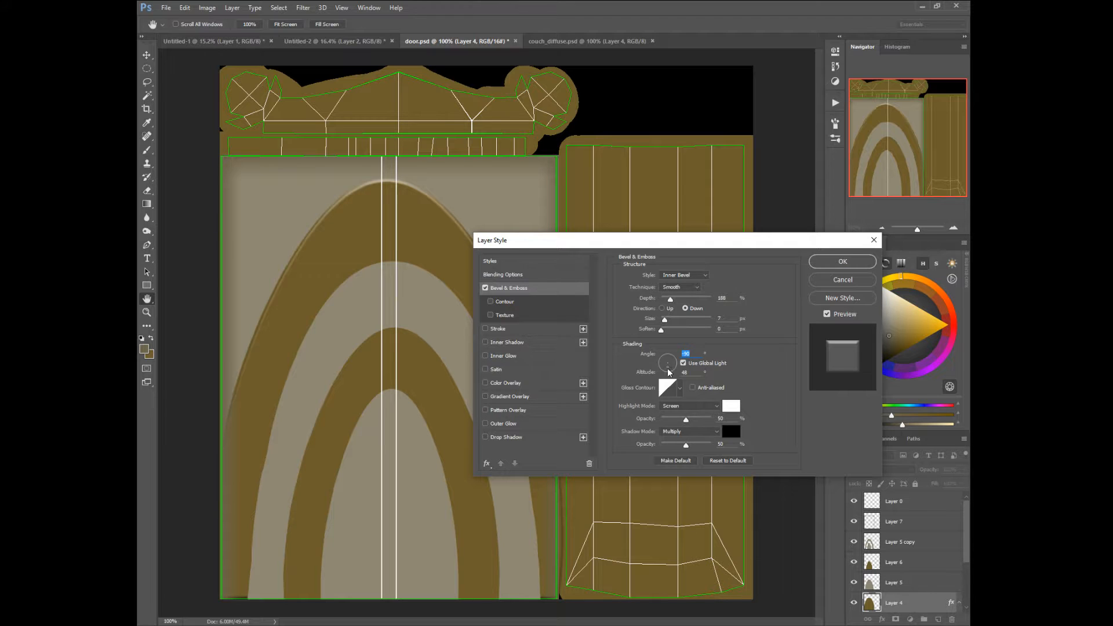
mouse_move(670, 302)
left_mouse_down()
mouse_move(685, 301)
mouse_move(663, 302)
mouse_move(671, 318)
left_mouse_up()
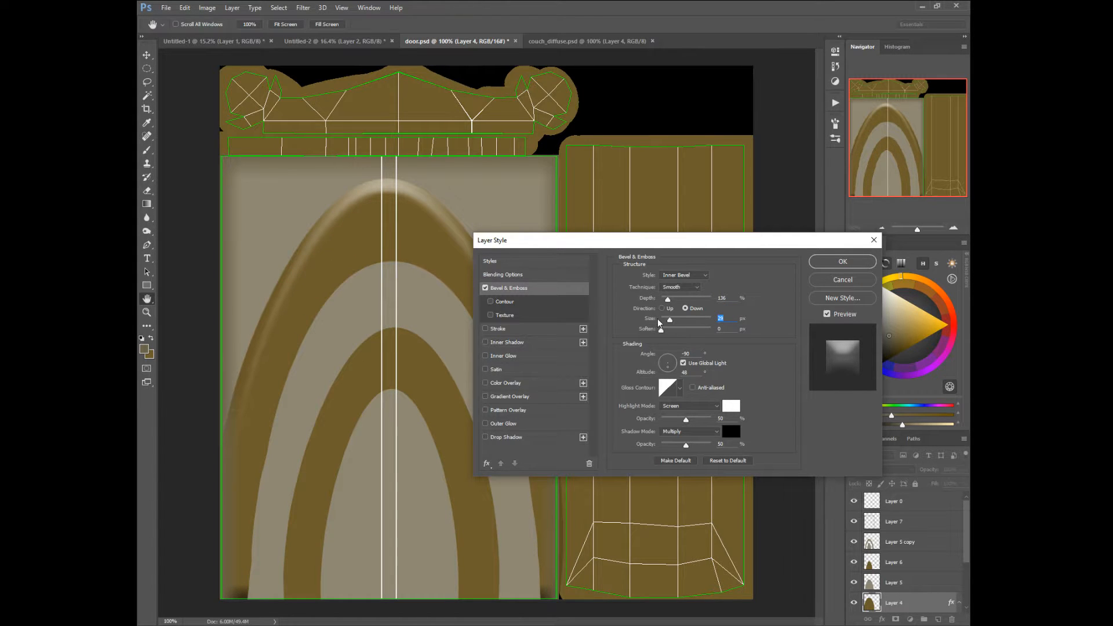
Apply the Chisel Soft technique to the bevel with 14 px soften, 147% depth and a smaller size, and accept the layer style.
left_click(677, 288)
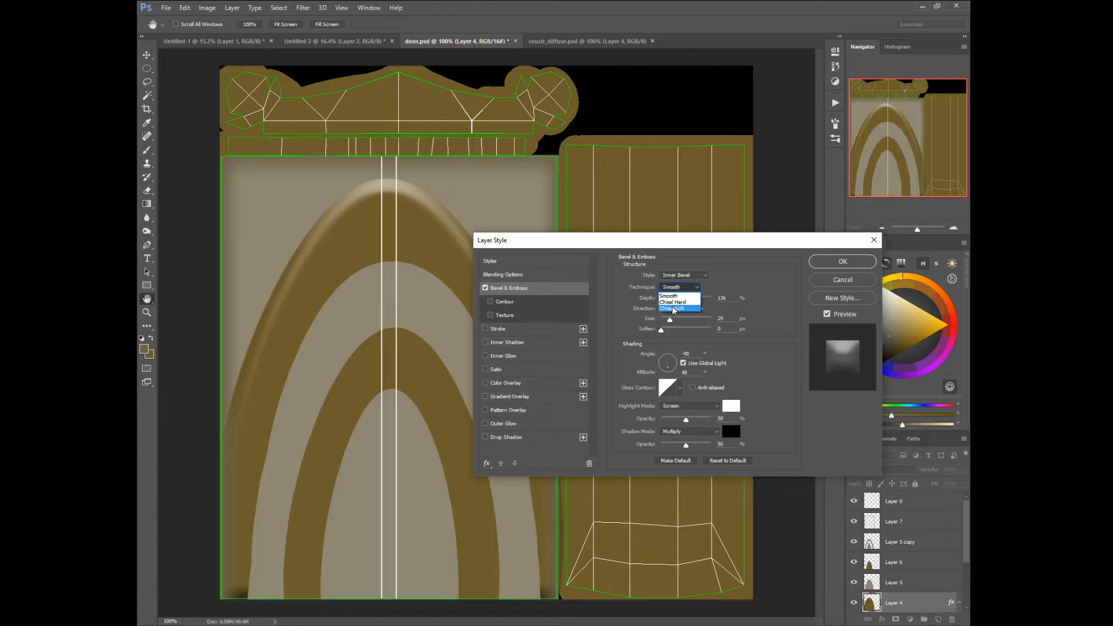
left_click(672, 298)
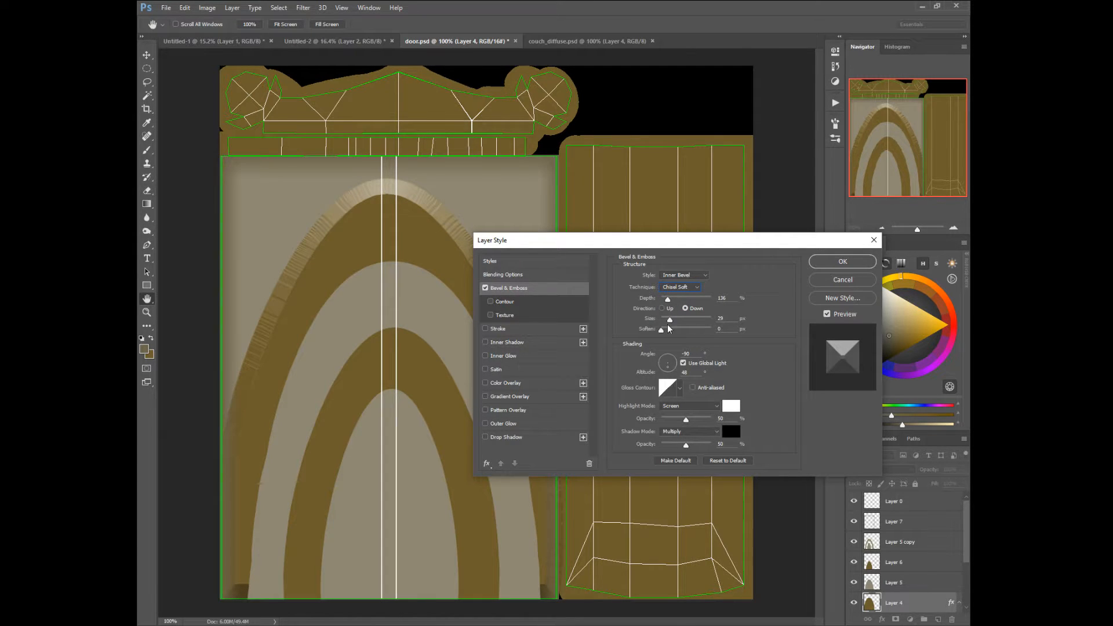
left_click_drag(661, 330, 703, 330)
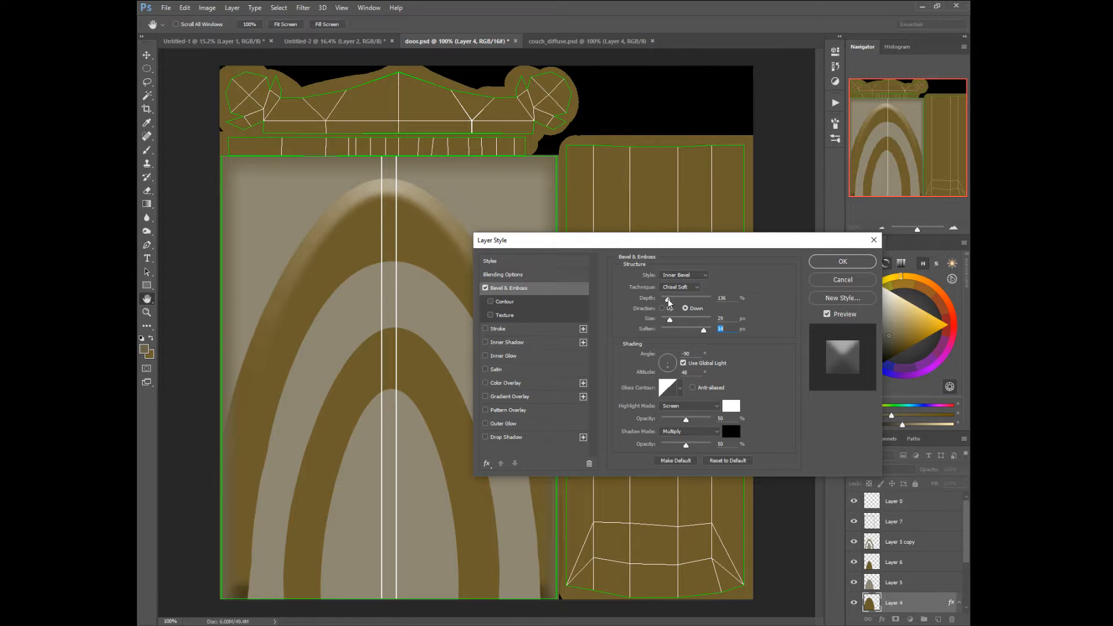
left_click_drag(667, 299, 669, 302)
left_click_drag(669, 320, 662, 326)
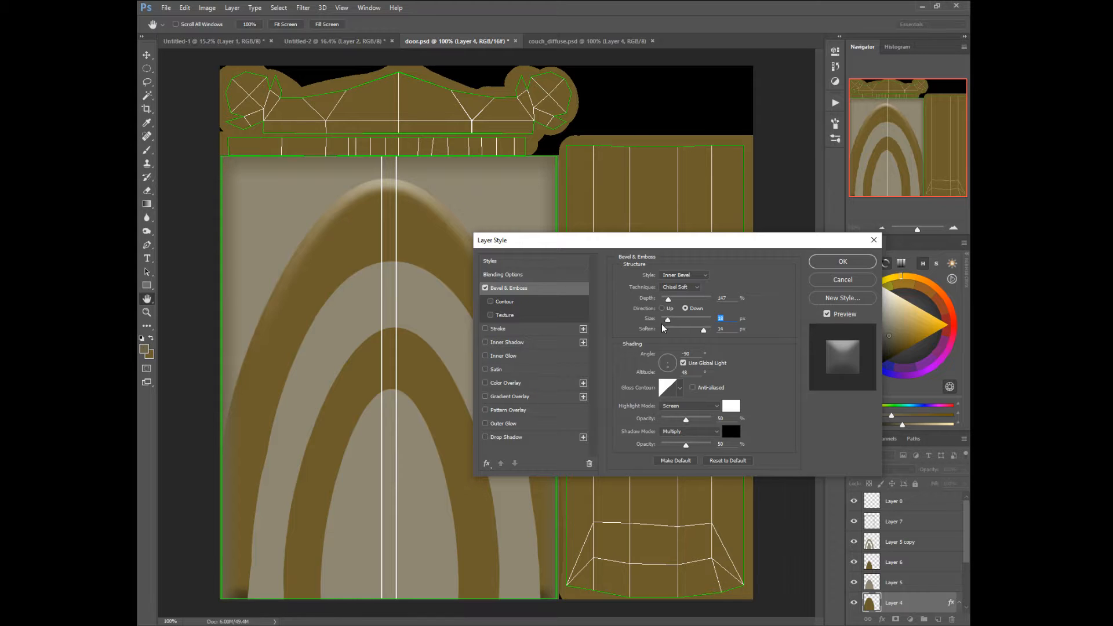
left_click(838, 261)
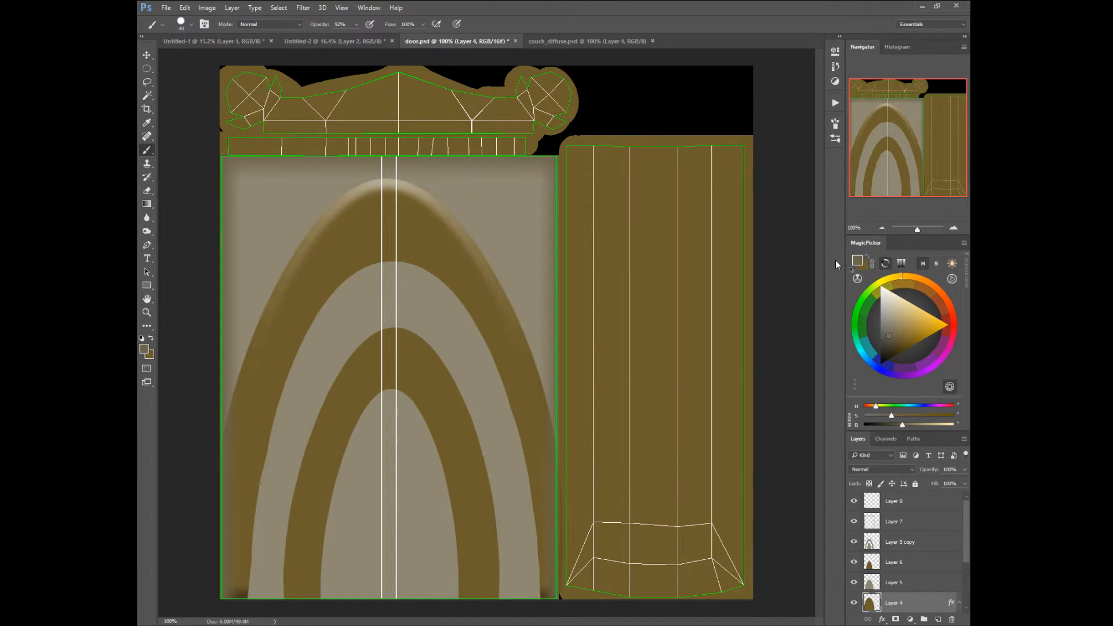
Copy the Bevel & Emboss layer style from Layer 4 and paste it onto Layer 5.
left_click_drag(965, 540, 965, 562)
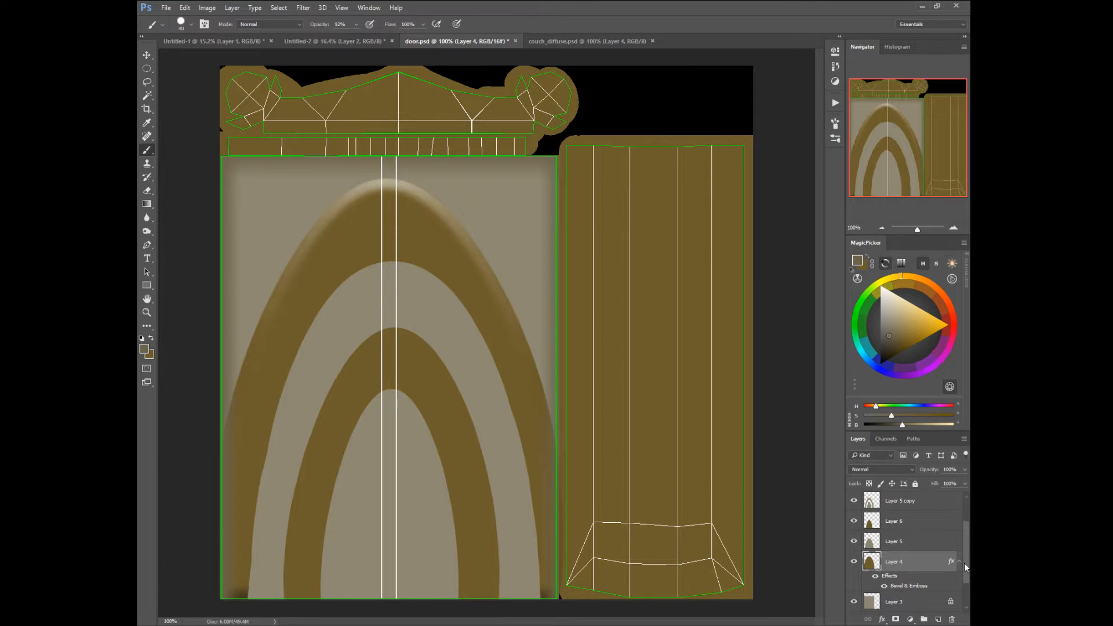
right_click(895, 587)
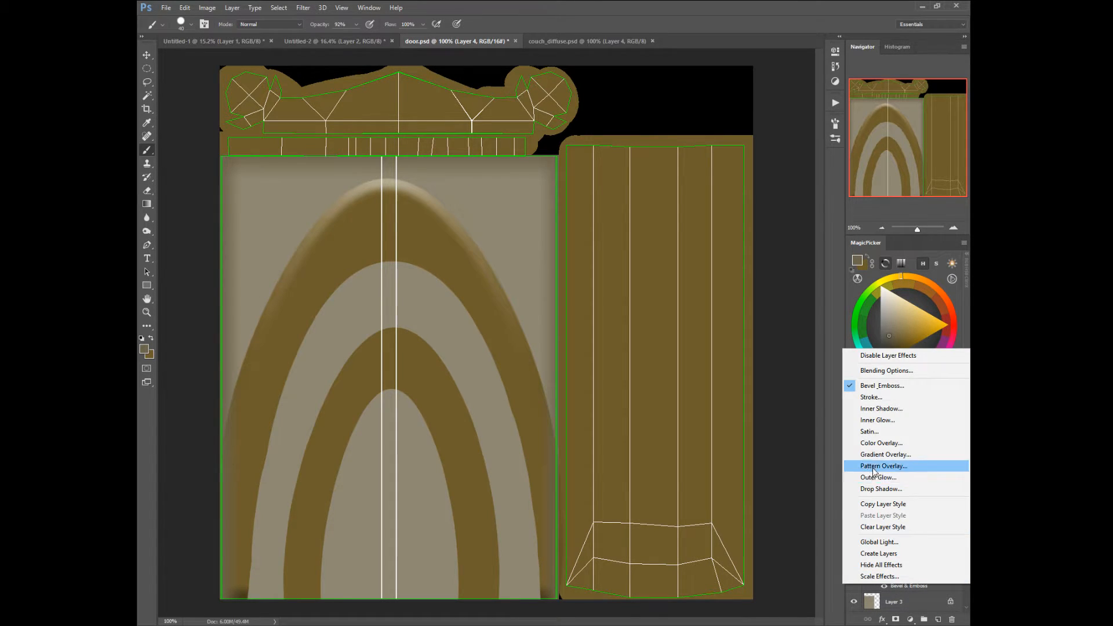
left_click(874, 504)
right_click(895, 539)
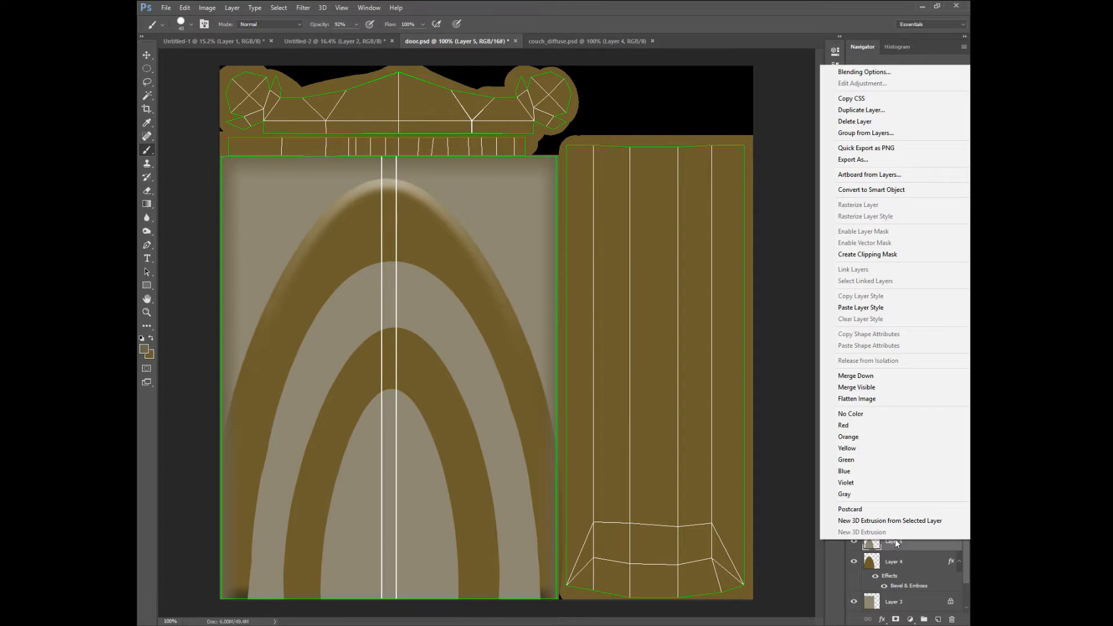
left_click(858, 307)
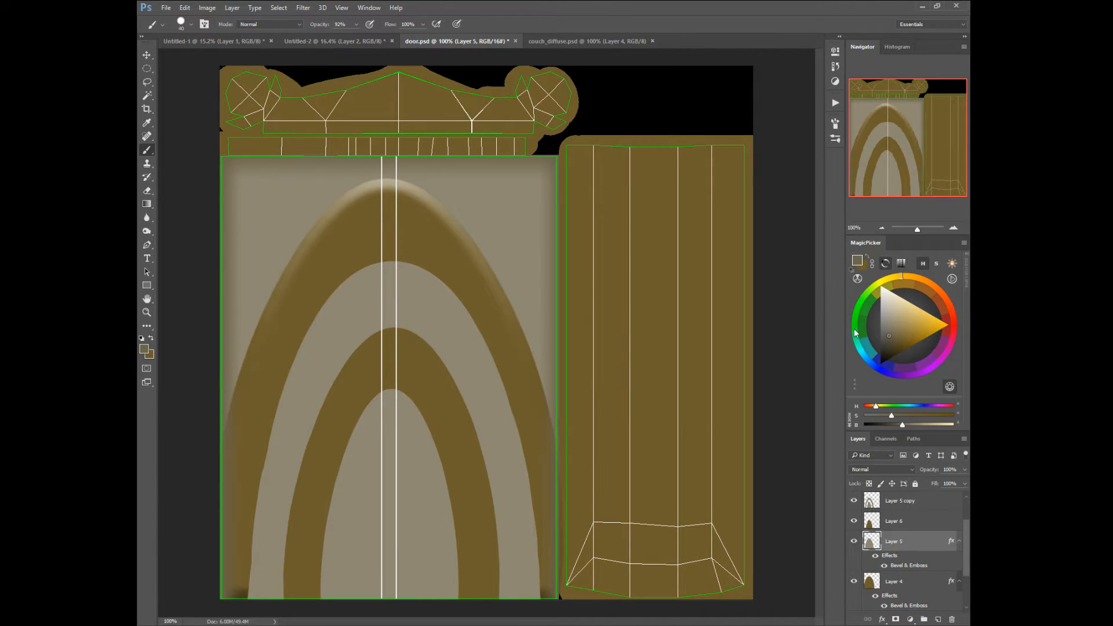
Paste the copied Bevel & Emboss layer style onto Layer 6 and Layer 5 copy.
left_click(853, 541)
left_click(854, 541)
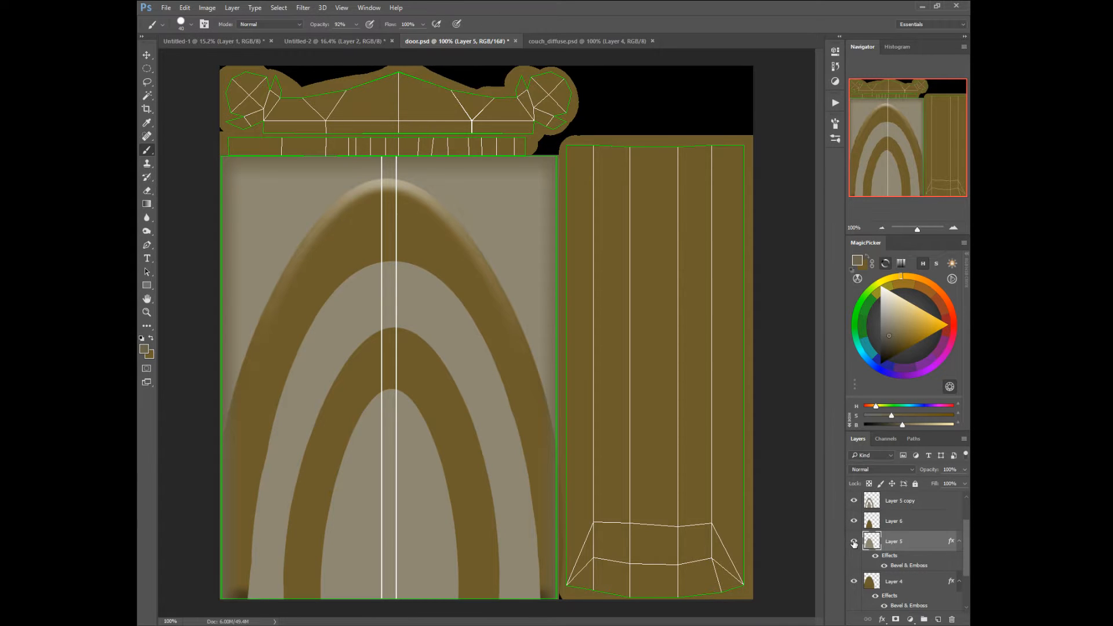
right_click(892, 521)
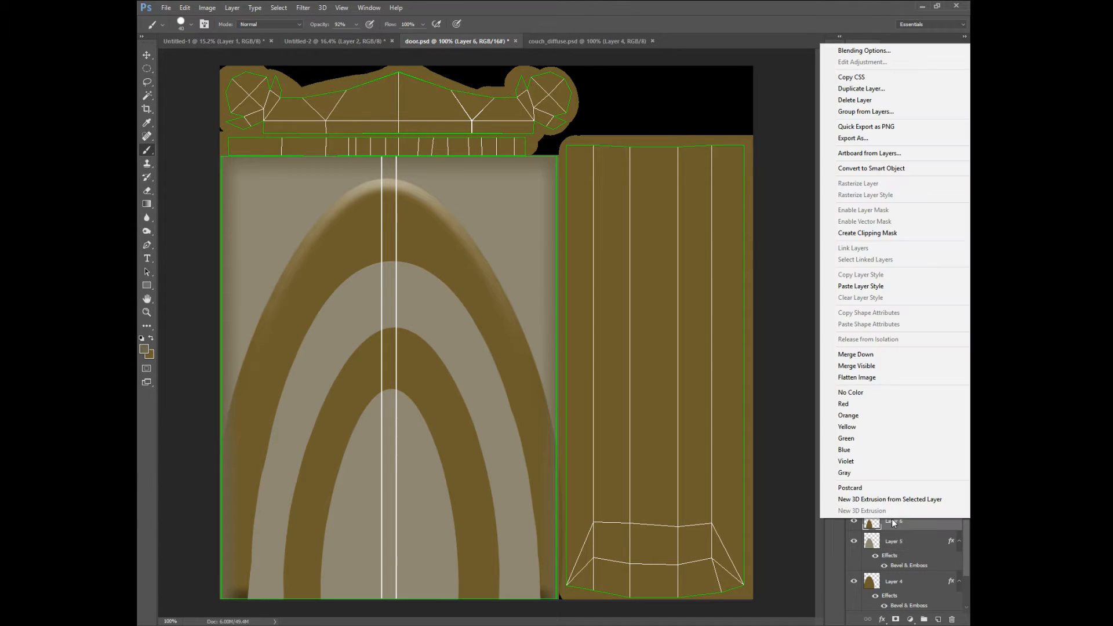
left_click(860, 287)
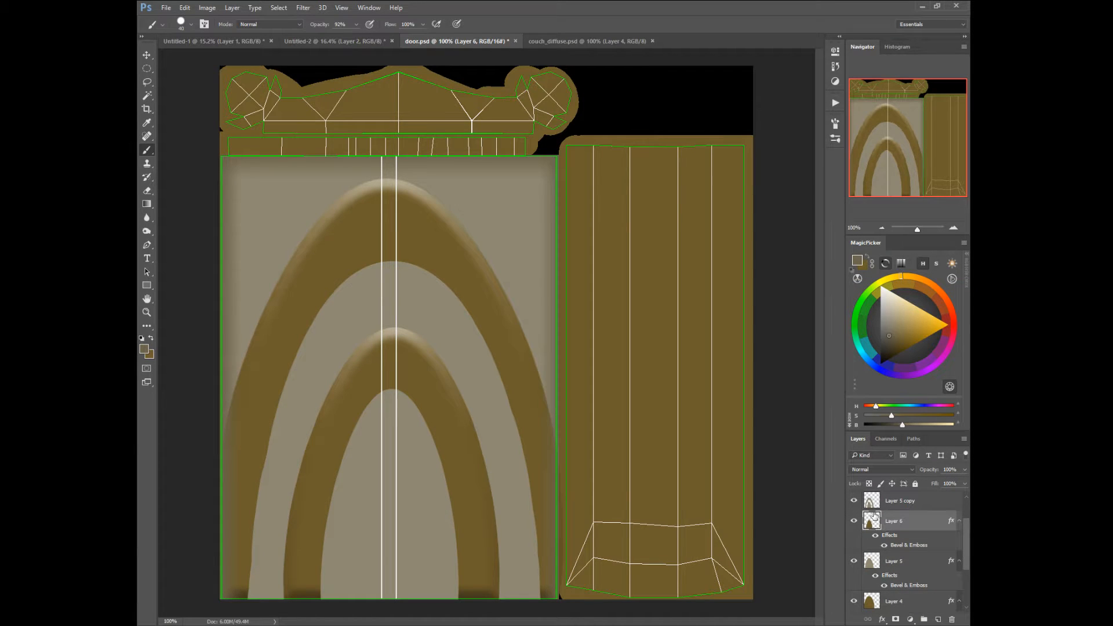
left_click(892, 502)
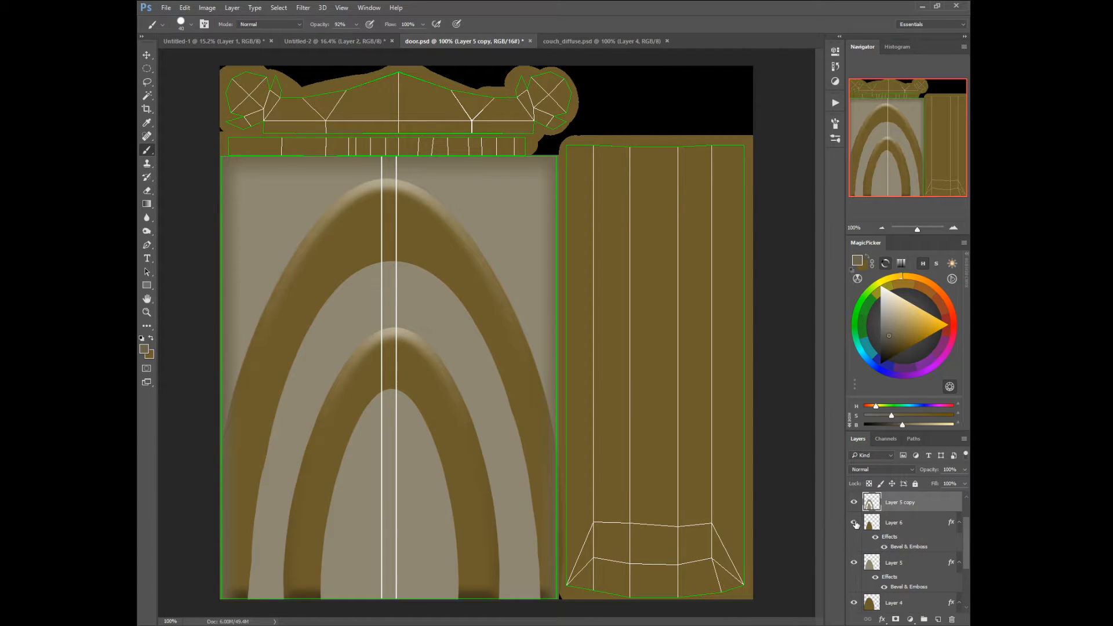
right_click(893, 502)
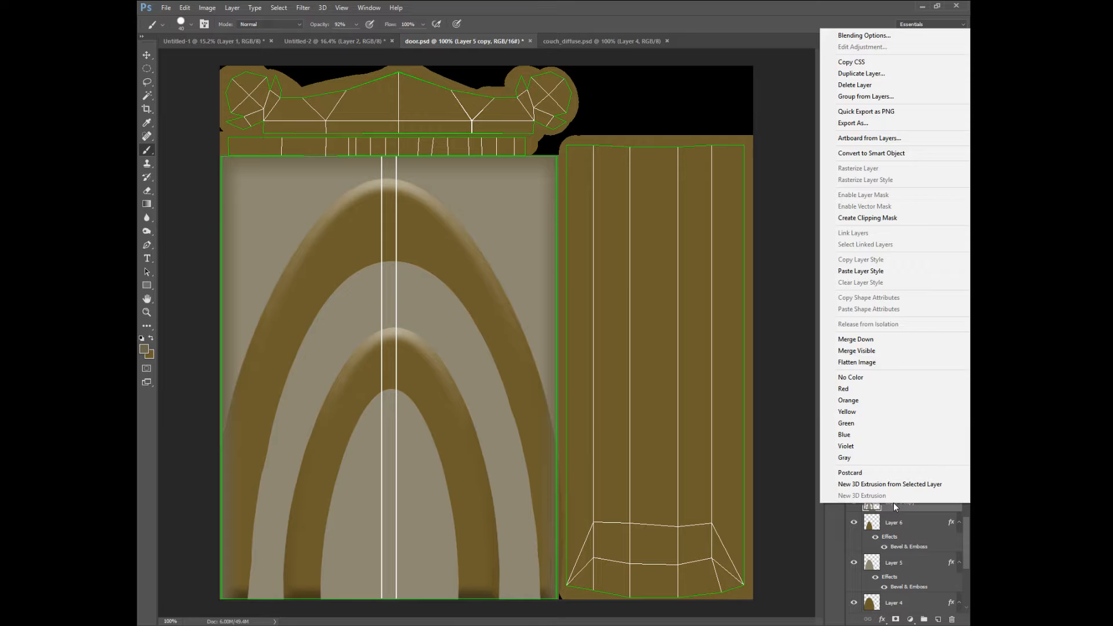
left_click(864, 272)
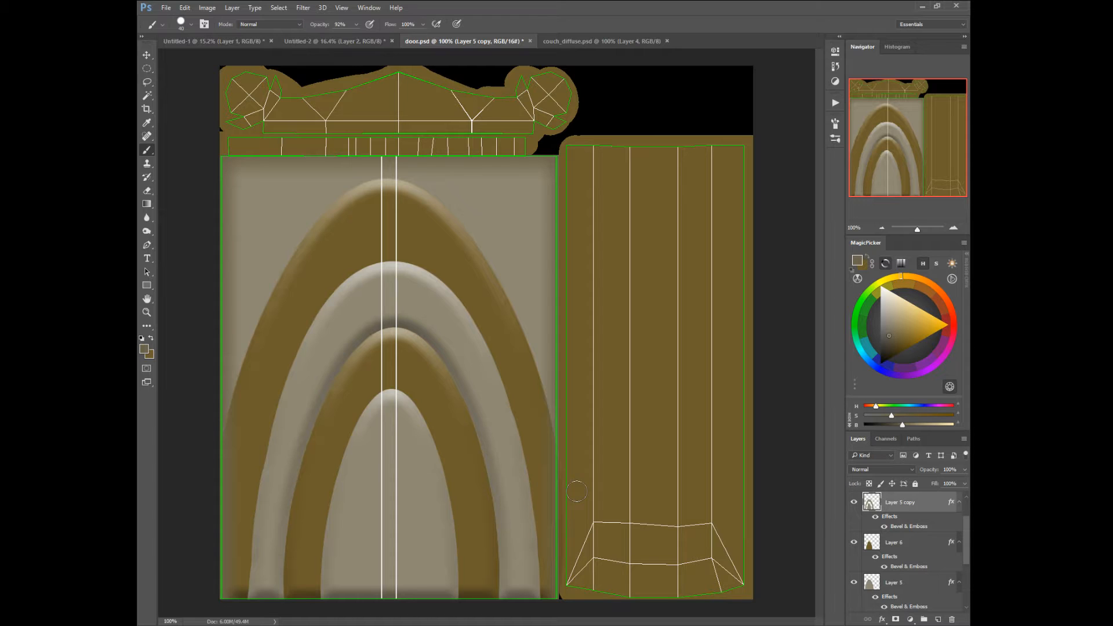
Load the shape of Layer 5 copy as a selection and delete that area from Layer 6's brown arch.
left_click(869, 586, "ctrl")
left_click_drag(969, 537, 967, 555)
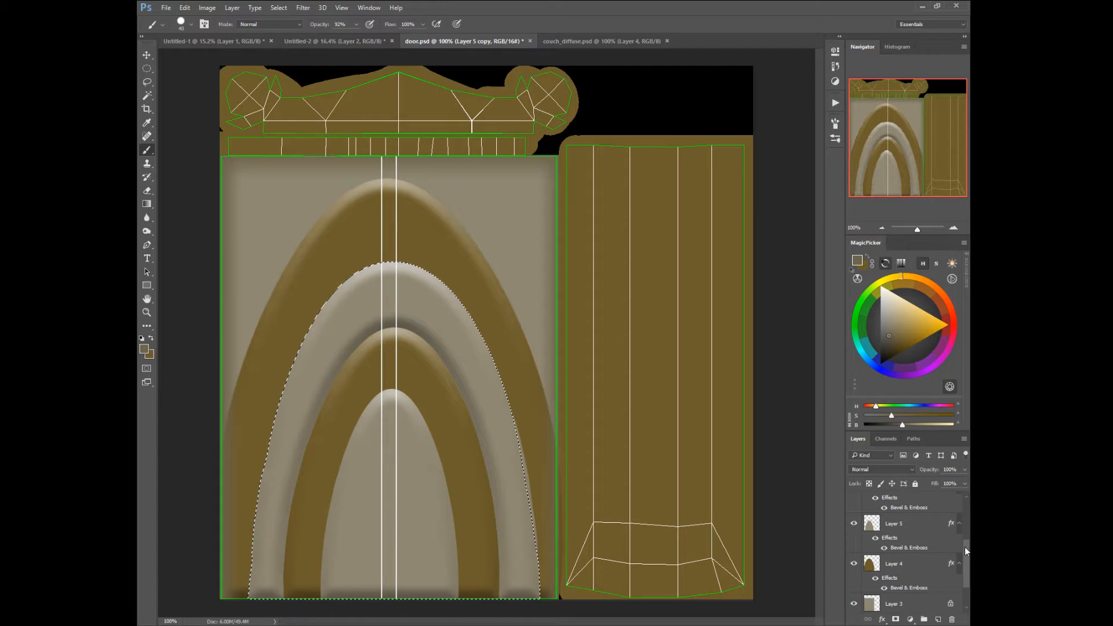
scroll(964, 543, "up", 3)
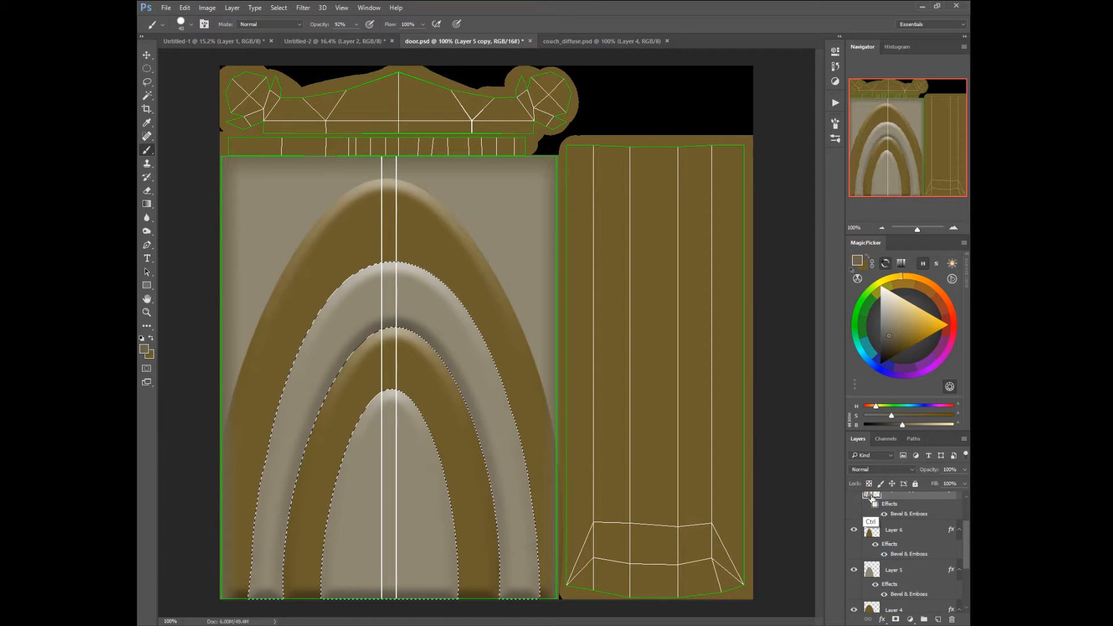
left_click(872, 608, "ctrl")
left_click(870, 574, "ctrl")
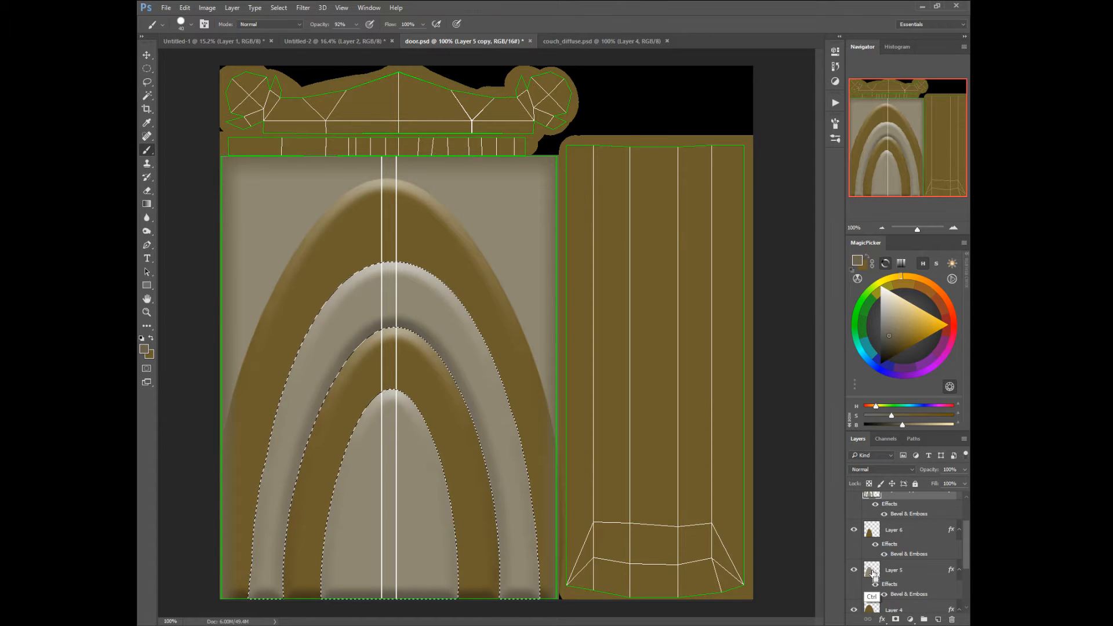
left_click(871, 495, "ctrl")
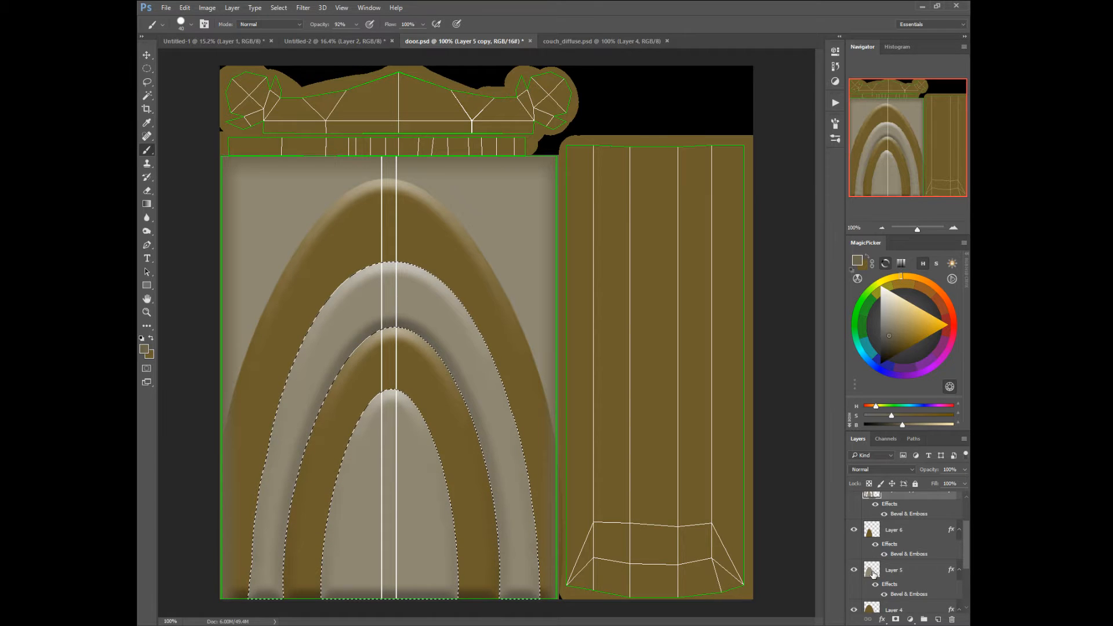
left_click(873, 534)
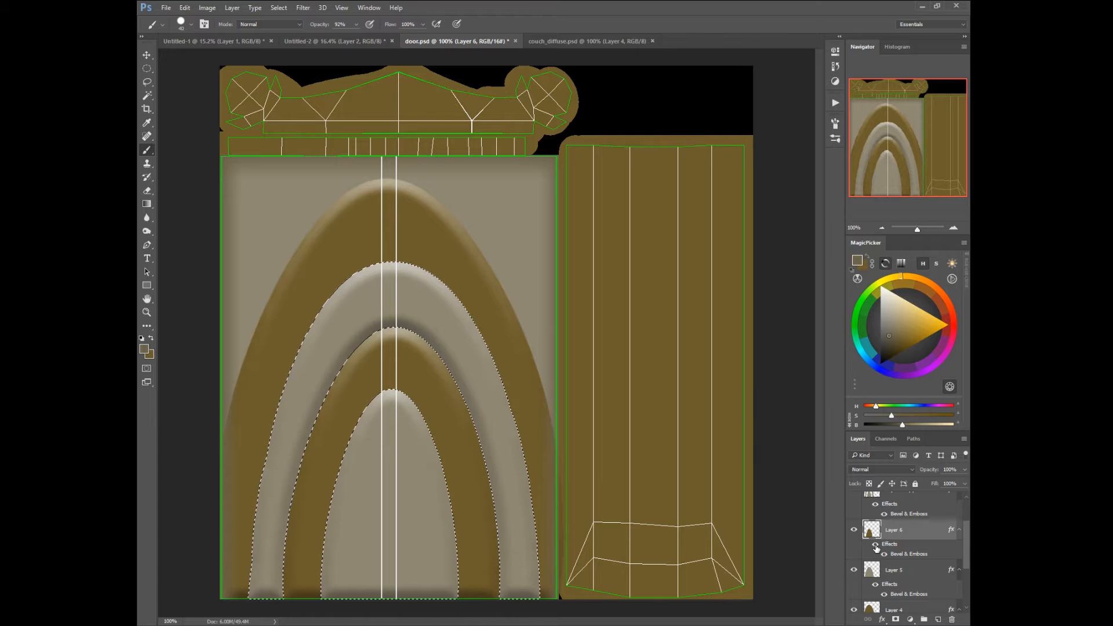
key("Delete")
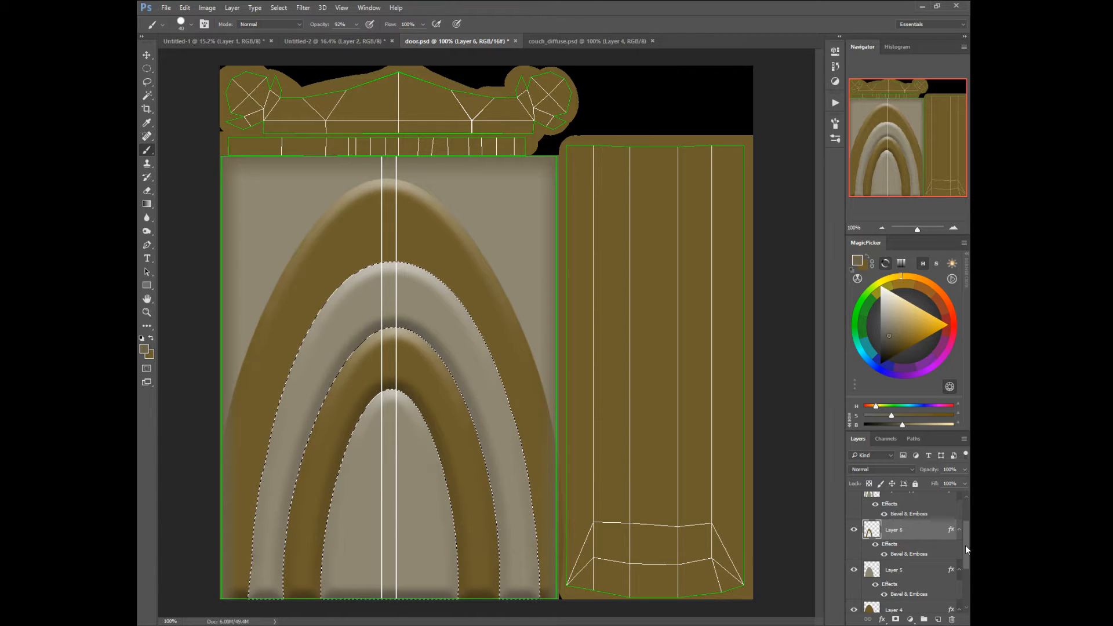
Cut the inner arch area out of Layer 4's outer brown arch and clear the selection.
left_click_drag(965, 545, 968, 561)
left_click(871, 572)
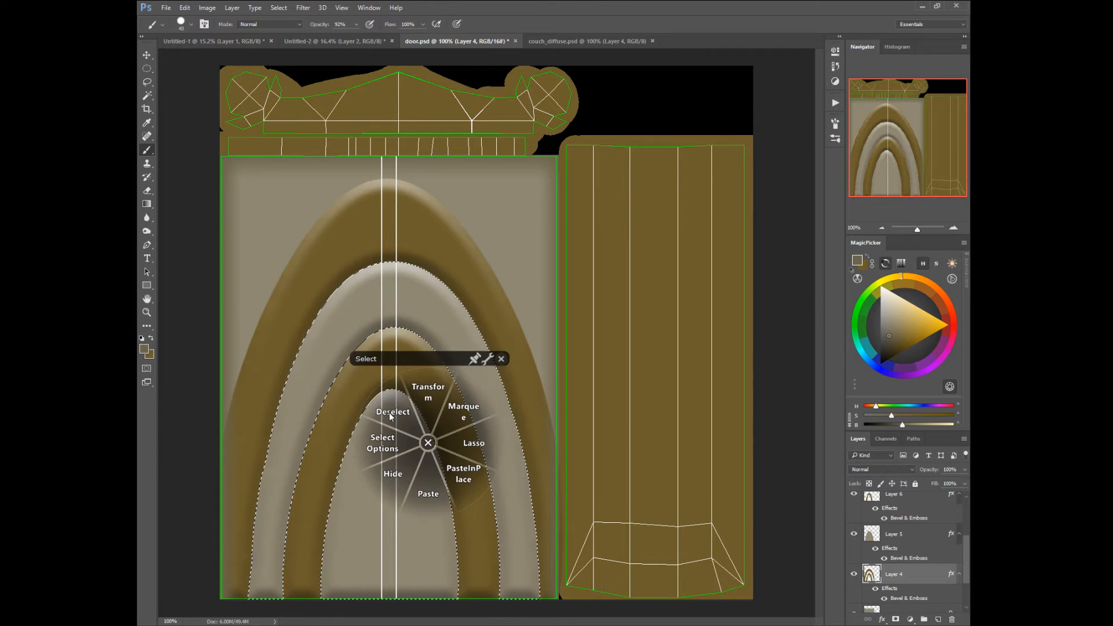
left_click(403, 417)
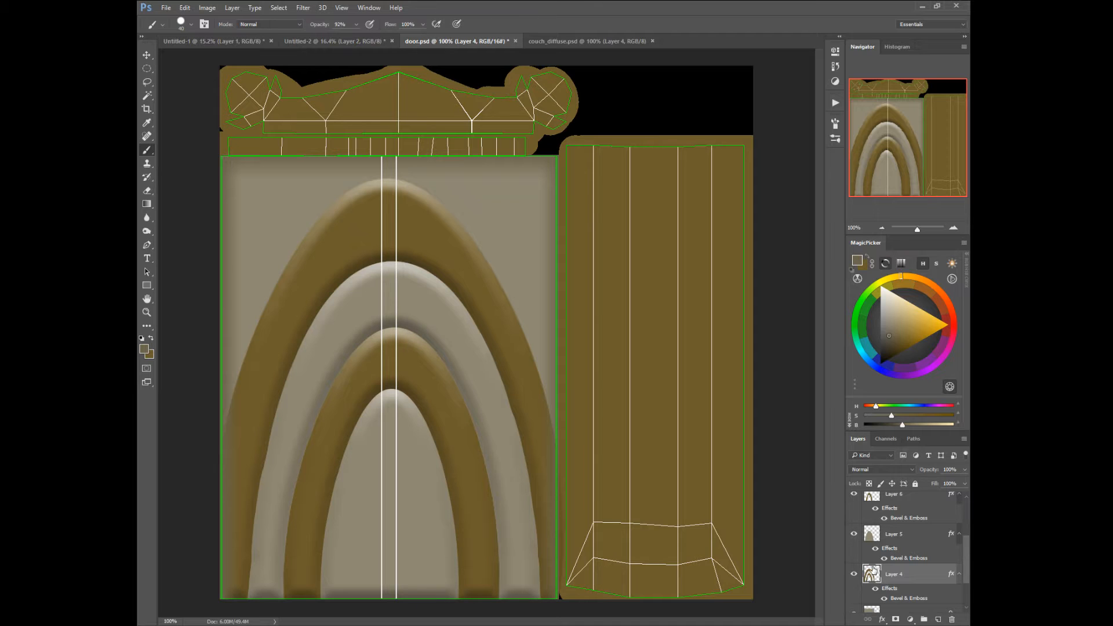
Try alternative gloss contours and a different size for Layer 4's Bevel & Emboss effect, and cancel the layer style.
left_click(881, 619)
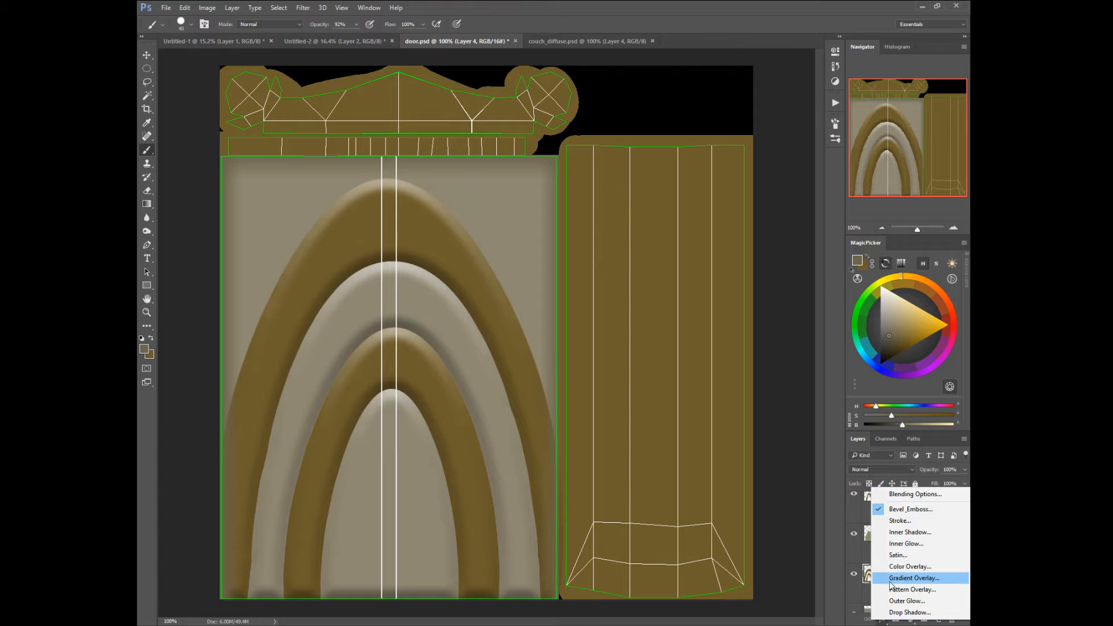
left_click(892, 510)
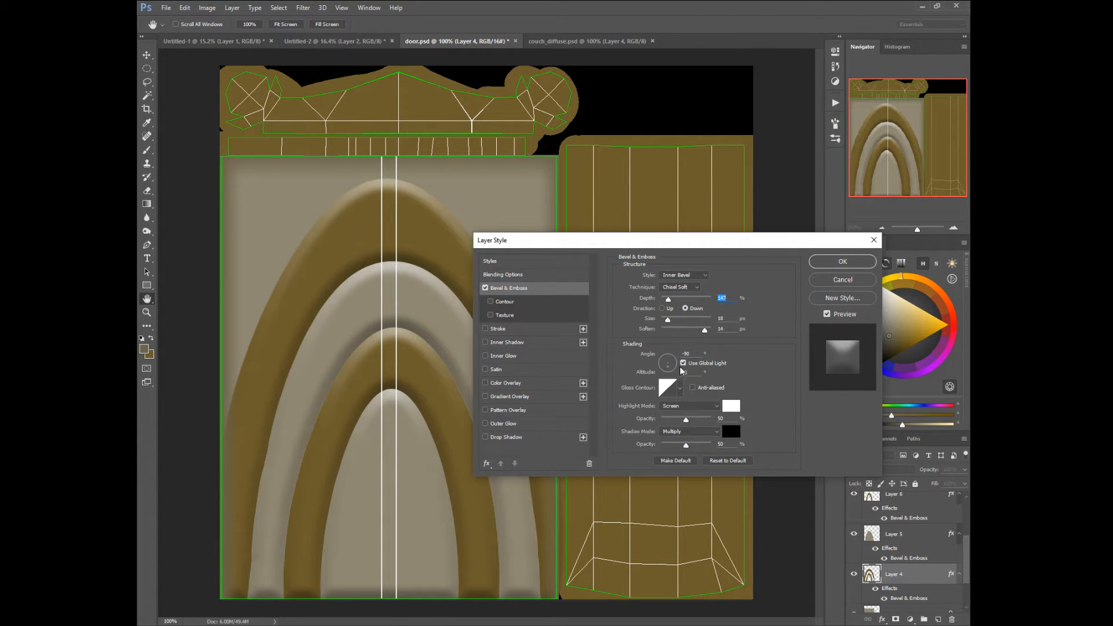
left_click(680, 387)
left_click(633, 413)
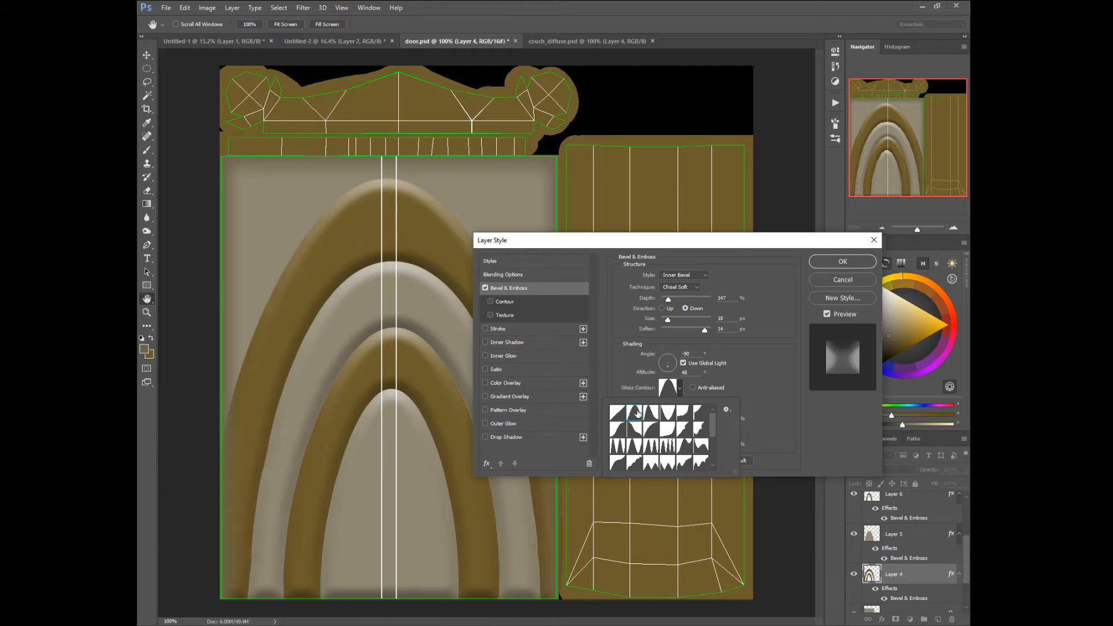
left_click(667, 414)
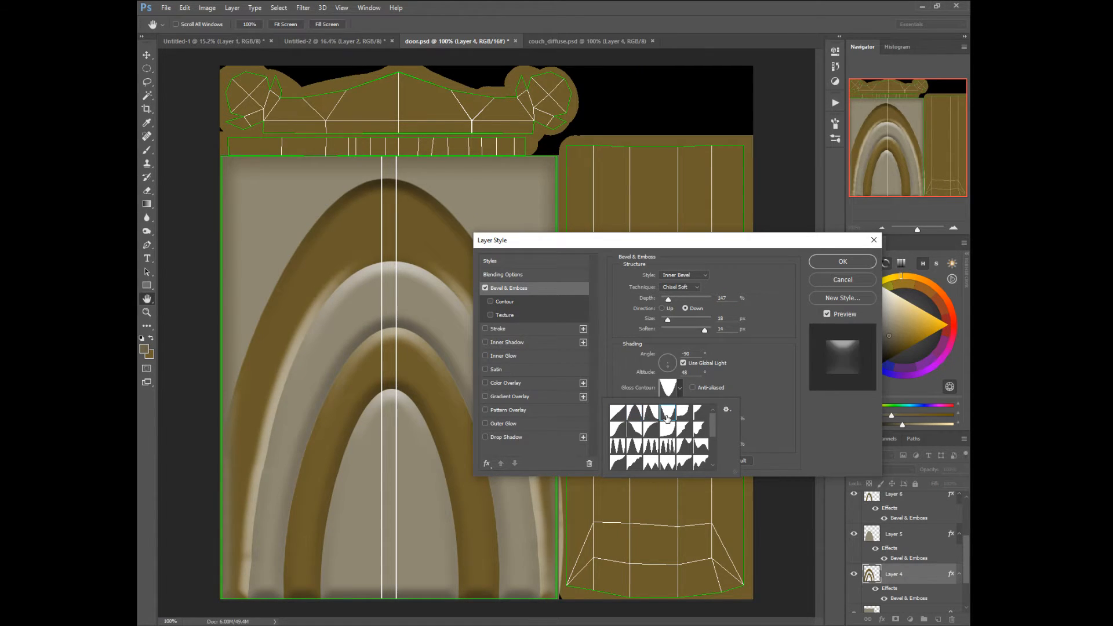
left_click(652, 415)
left_click(616, 427)
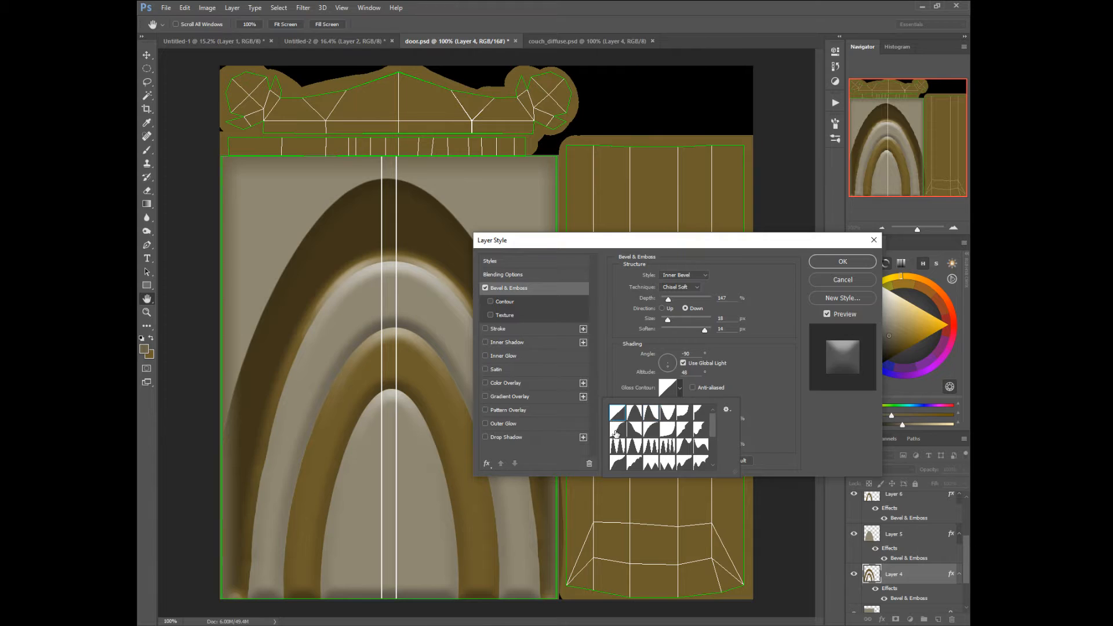
left_click(637, 430)
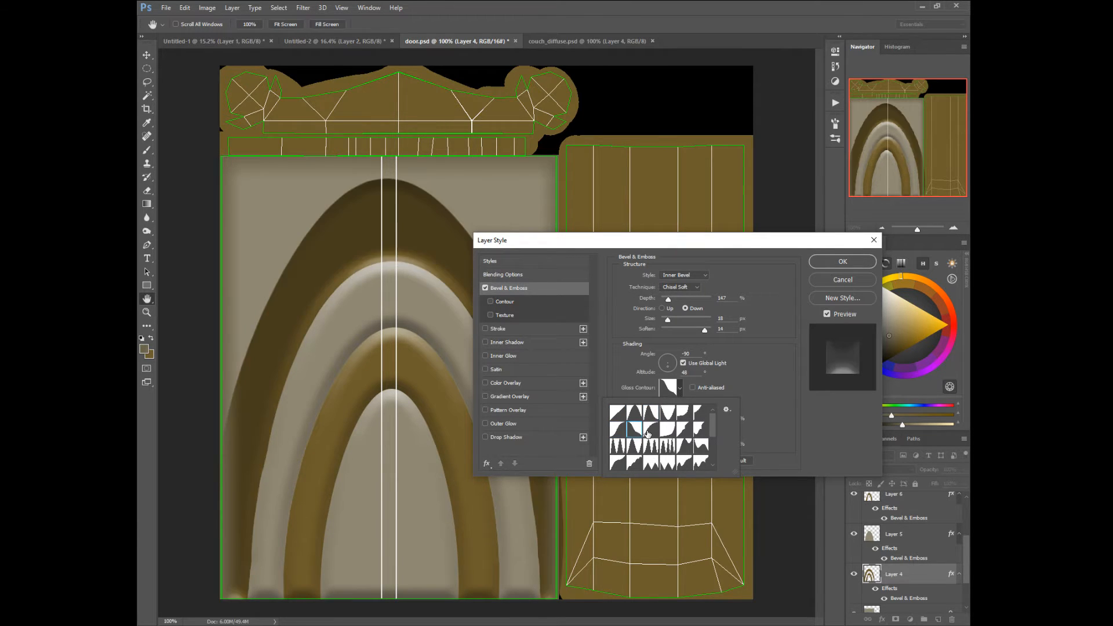
left_click(650, 430)
left_click(615, 413)
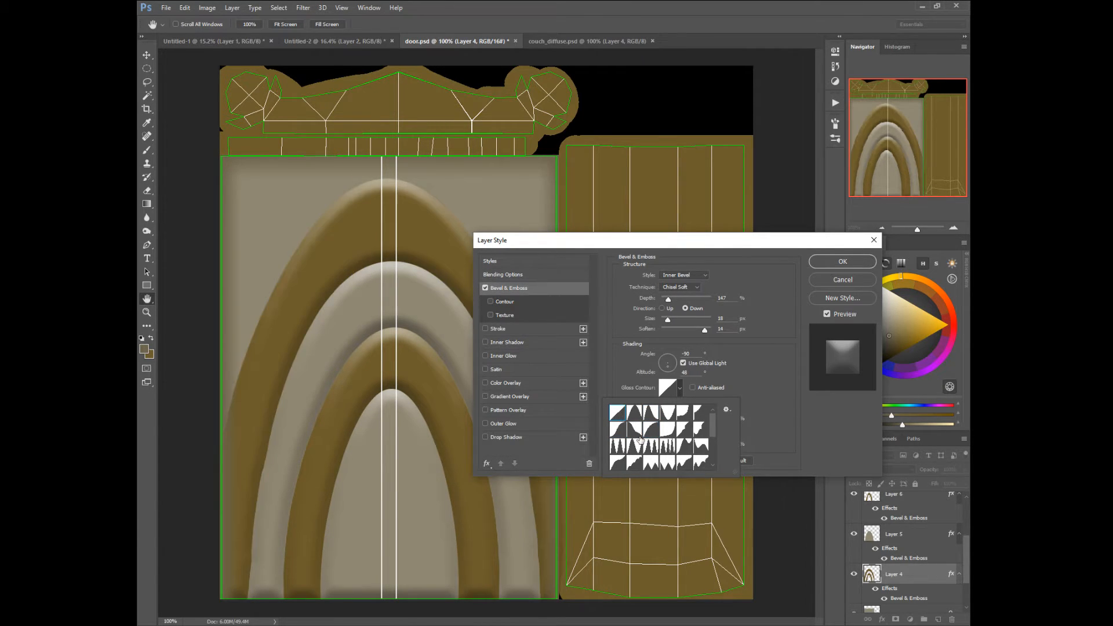
left_click(667, 321)
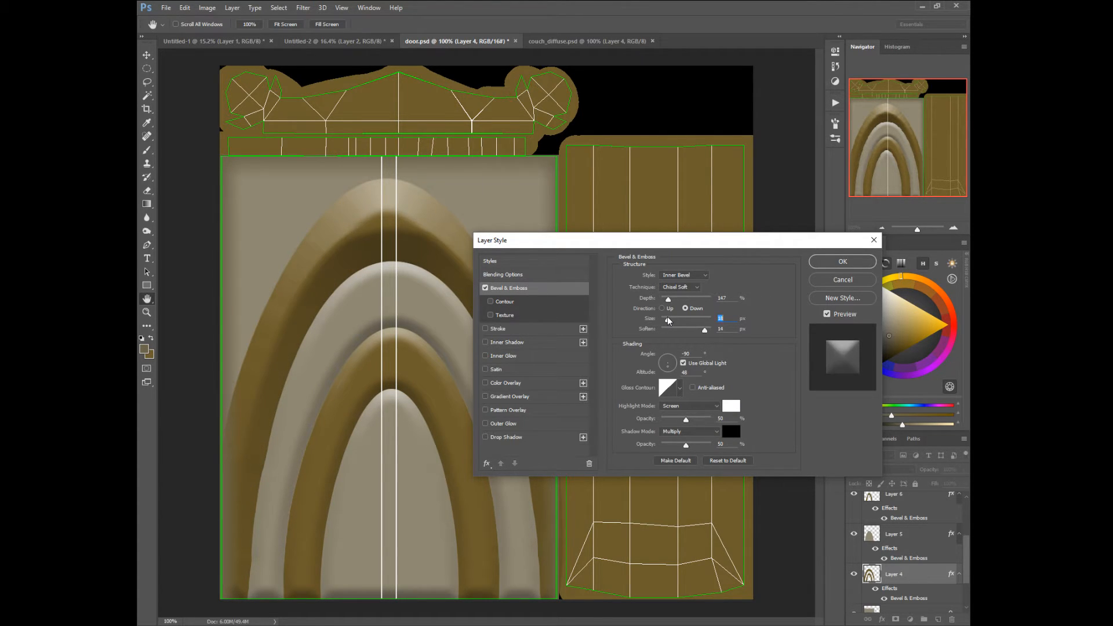
mouse_move(668, 320)
left_mouse_down()
mouse_move(686, 323)
mouse_move(668, 319)
left_mouse_up()
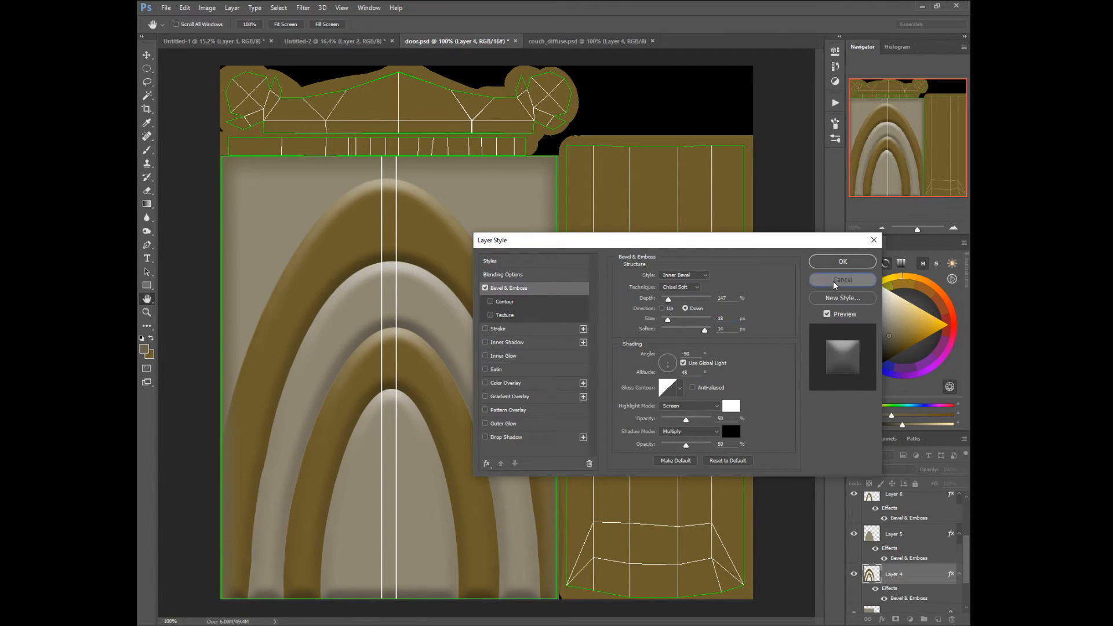
left_click(833, 280)
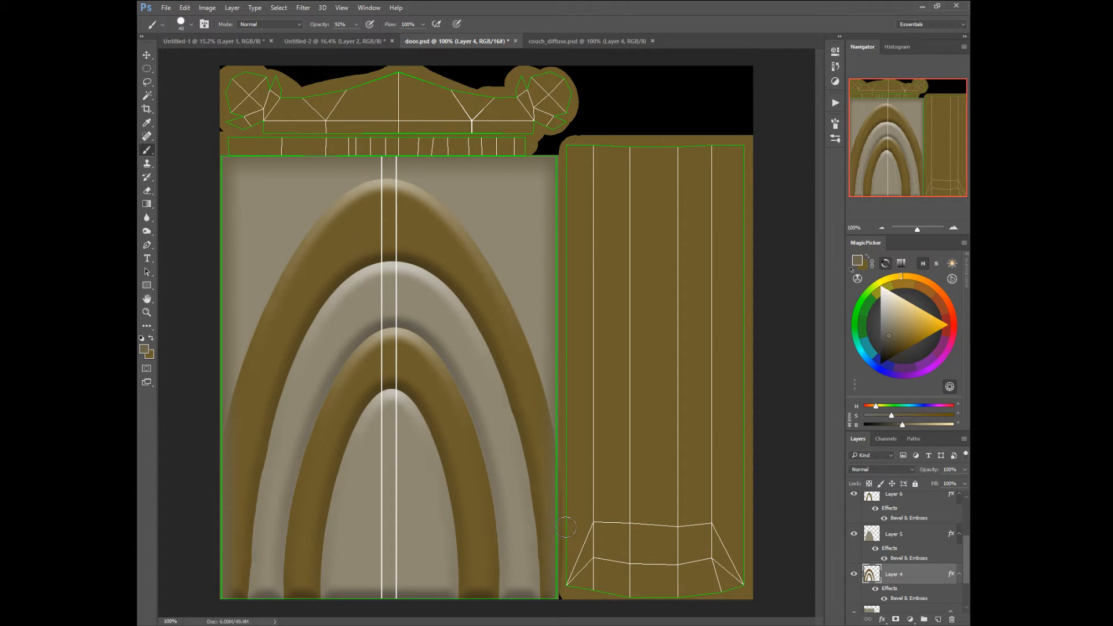
left_click(426, 224, "alt")
key("bracketleft")
key("bracketleft")
key("bracketleft")
key("bracketright")
mouse_move(598, 529)
left_mouse_down()
mouse_move(581, 569)
mouse_move(594, 538)
left_mouse_up()
key("ctrl+z")
Shrink the navigator and colour picker to give the layer list more room.
left_click_drag(965, 557, 966, 510)
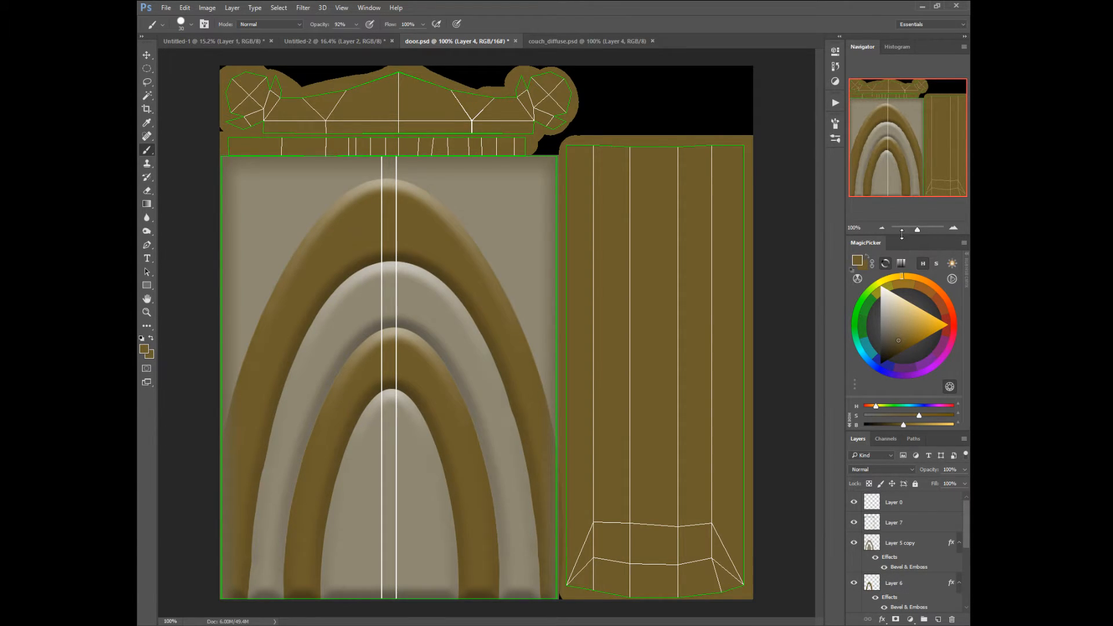
left_click_drag(901, 233, 901, 201)
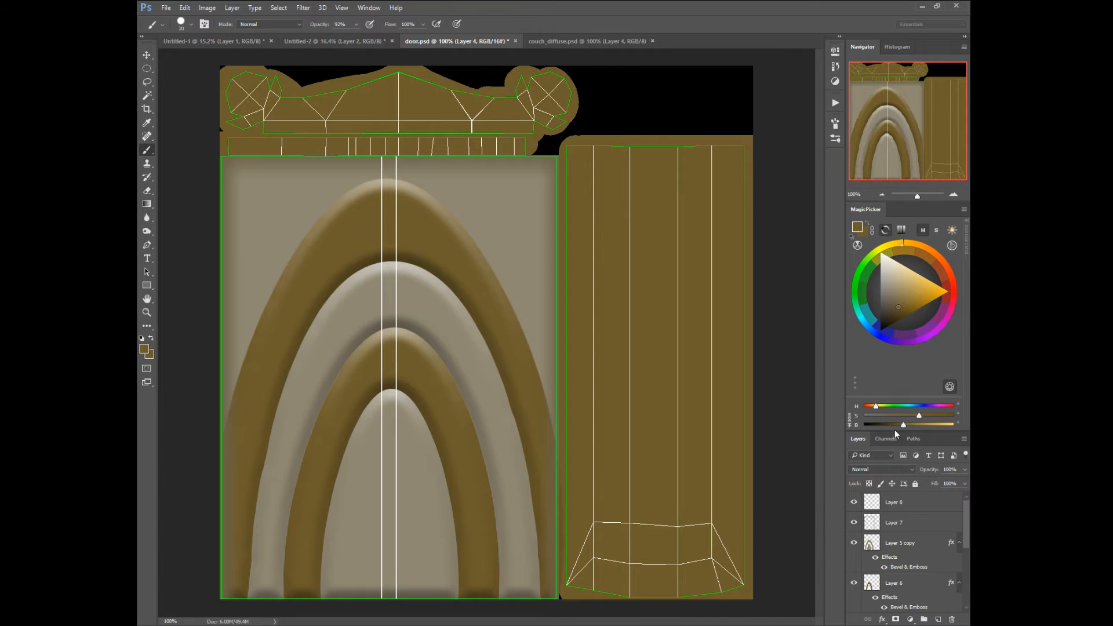
left_click_drag(895, 432, 885, 345)
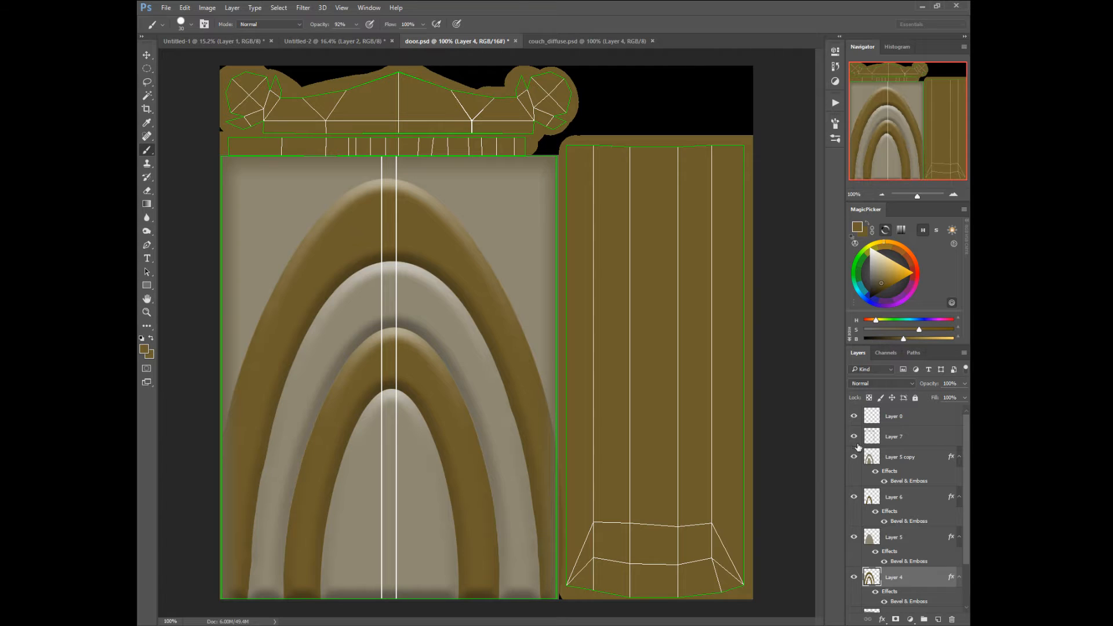
Add a new layer directly above Layer 2 and clip it to Layer 2.
left_click_drag(965, 486, 964, 556)
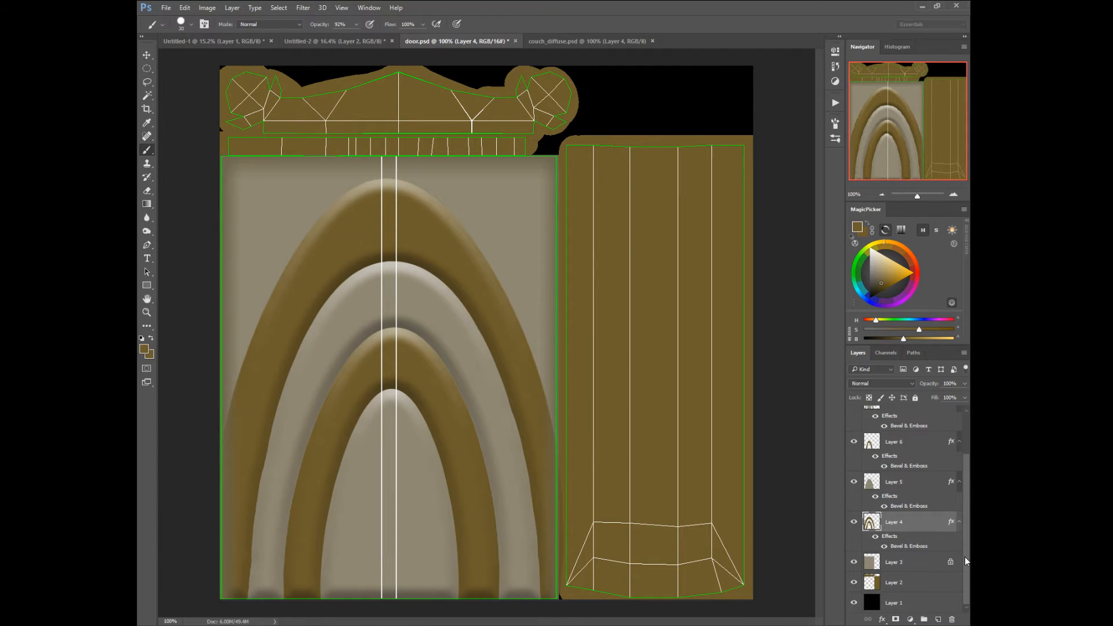
left_click(877, 583)
middle_click(539, 444)
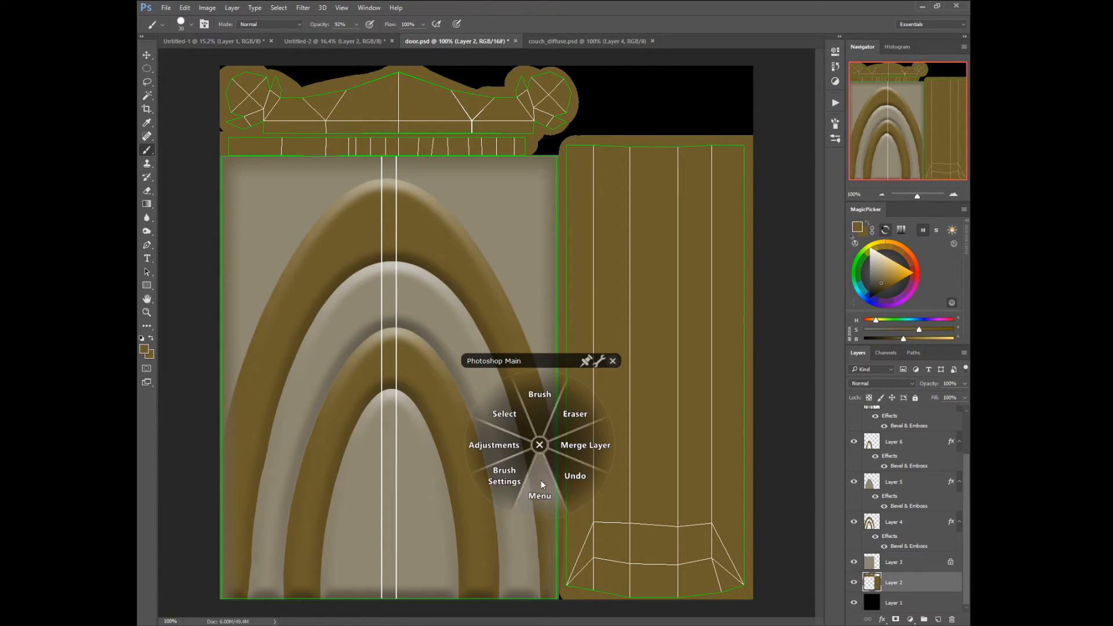
left_click(541, 480)
left_click(535, 438)
left_click(643, 195)
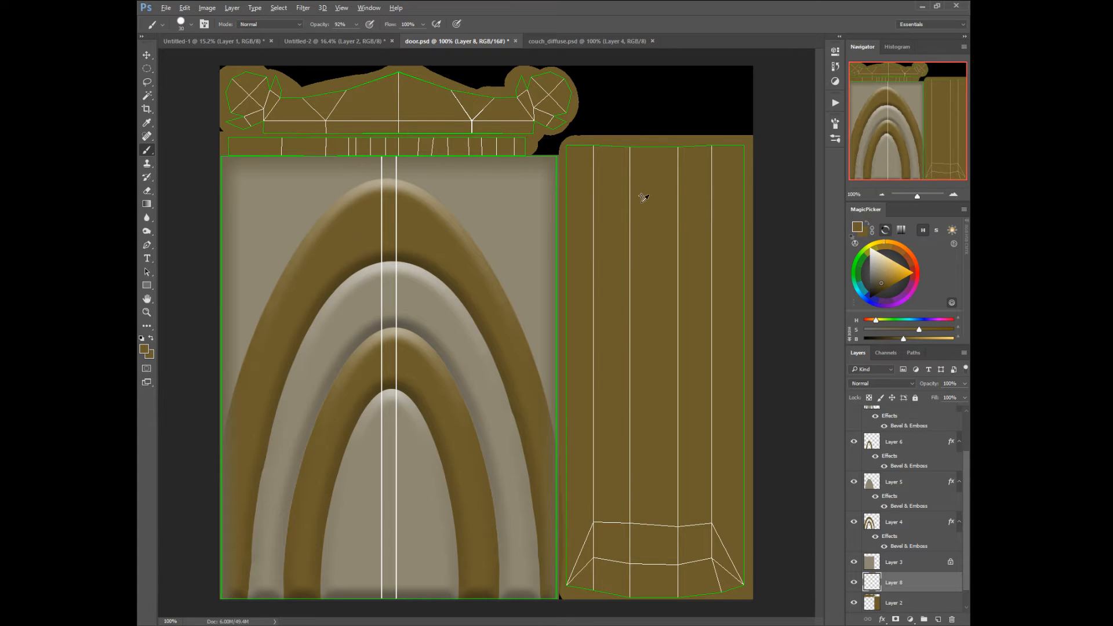
left_click(875, 593, "alt")
Sample a light beige from the arches as the paint colour and enable Transfer for the brush.
left_click(403, 354, "alt")
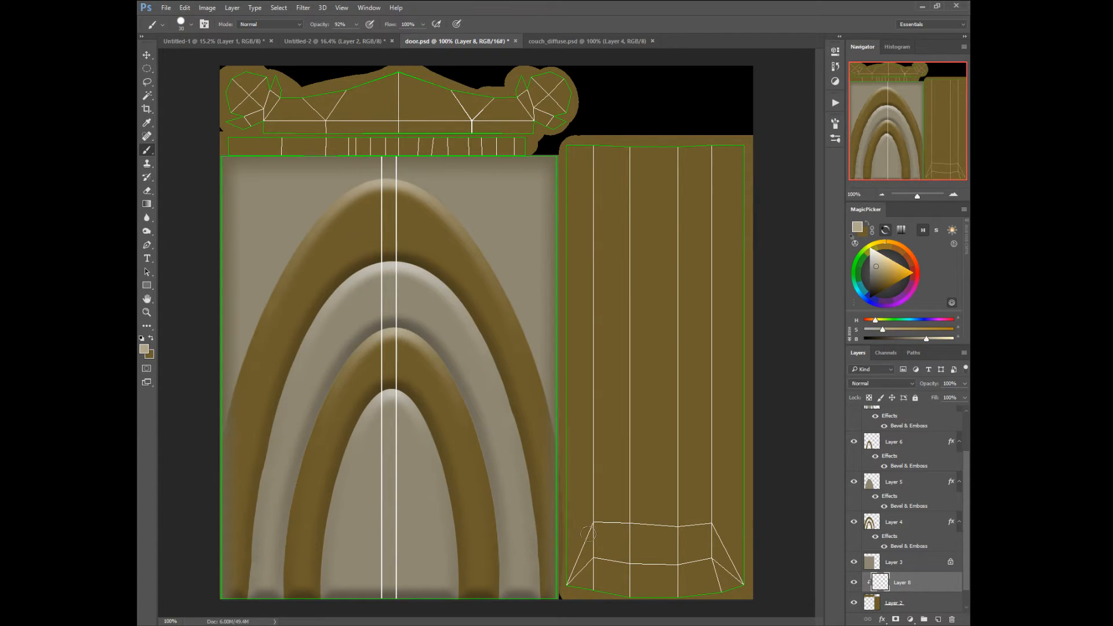
key("bracketleft")
key("bracketleft")
left_click_drag(595, 528, 580, 561)
key("ctrl+z")
left_click(835, 124)
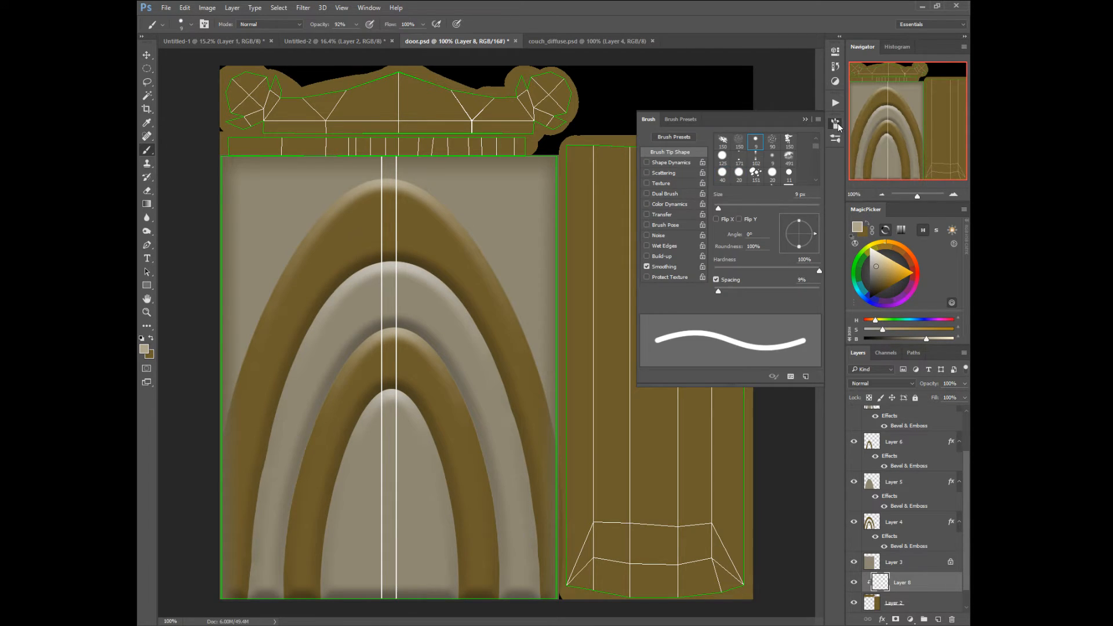
left_click(647, 214)
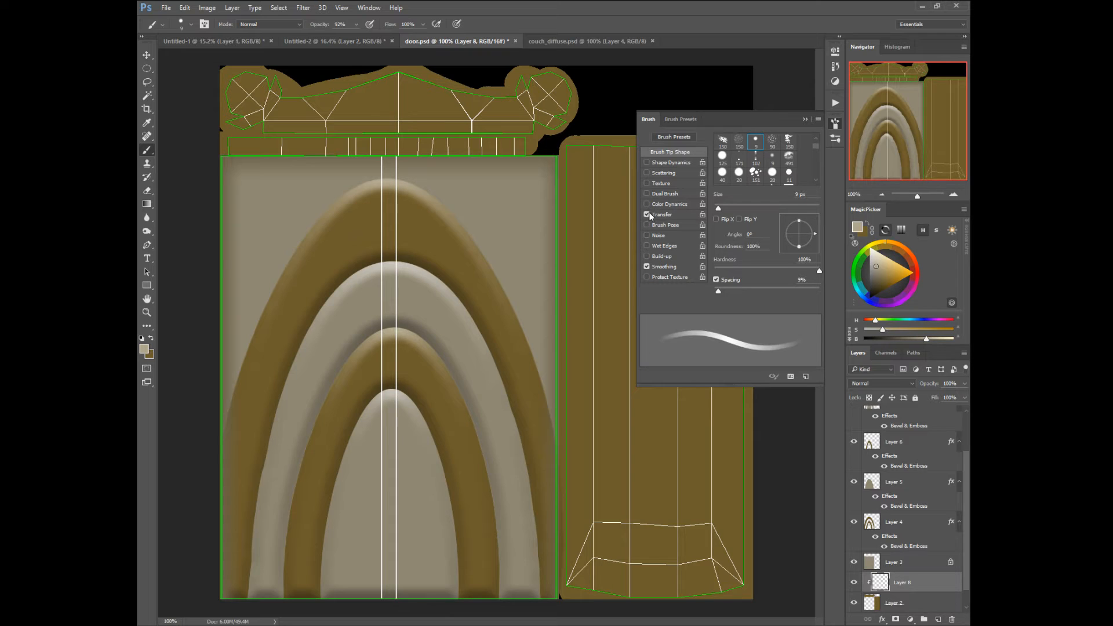
left_click(645, 119)
Paint soft light beige highlights across the trapezoid at the base of the brown side piece, adjusting the brush size.
key("bracketright")
key("bracketright")
key("bracketright")
key("bracketright")
key("bracketright")
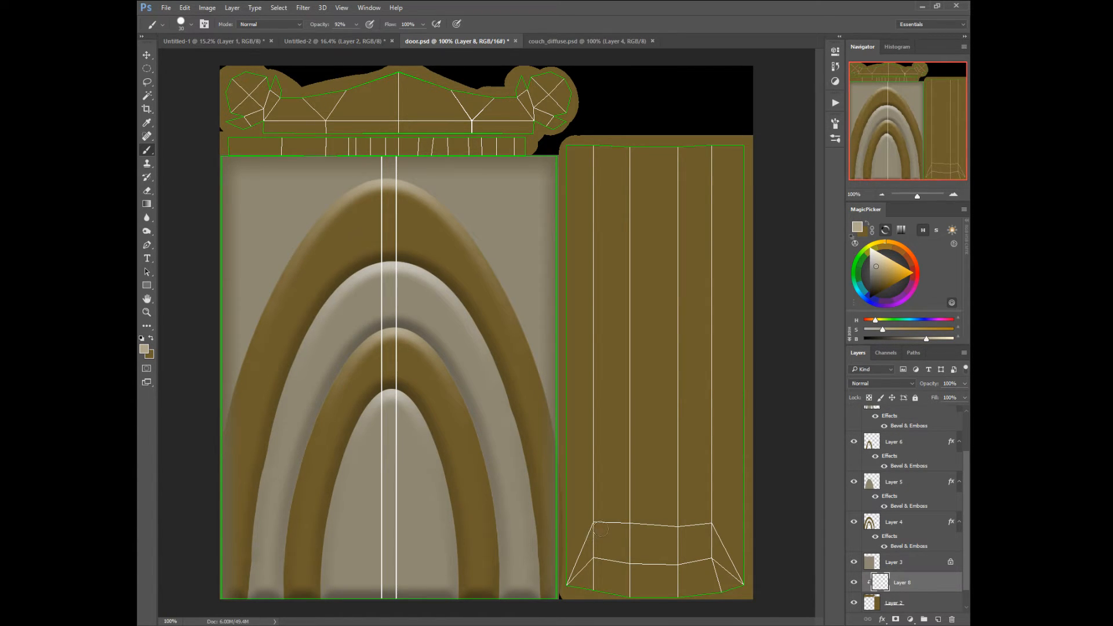
mouse_move(591, 536)
left_mouse_down()
mouse_move(573, 585)
mouse_move(613, 535)
mouse_move(564, 586)
mouse_move(597, 529)
mouse_move(572, 591)
mouse_move(596, 534)
mouse_move(640, 530)
mouse_move(596, 532)
mouse_move(644, 533)
mouse_move(596, 534)
mouse_move(595, 547)
mouse_move(702, 532)
mouse_move(612, 535)
mouse_move(705, 539)
mouse_move(613, 536)
mouse_move(680, 540)
mouse_move(633, 538)
mouse_move(647, 551)
mouse_move(703, 541)
mouse_move(711, 551)
mouse_move(714, 533)
mouse_move(704, 537)
mouse_move(738, 594)
mouse_move(704, 550)
left_mouse_up()
key("bracketright")
key("bracketright")
key("bracketright")
key("bracketleft")
key("bracketleft")
key("bracketleft")
key("bracketleft")
key("bracketleft")
key("bracketleft")
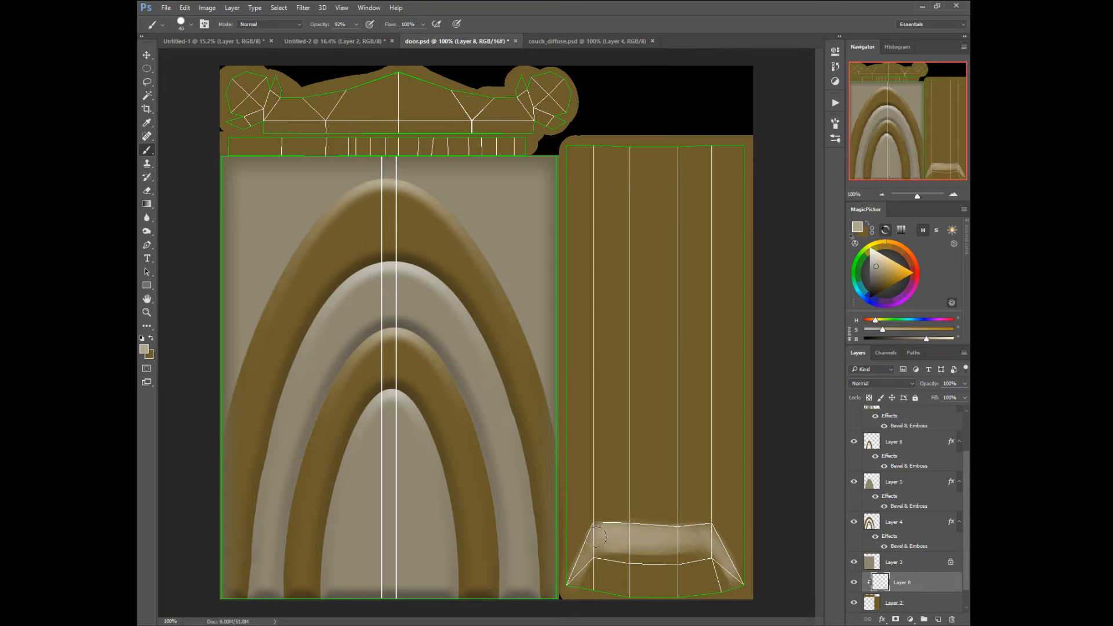
Extend the light beige highlights along the base trapezoid's edges and paint the narrow strip below the crown light beige.
mouse_move(597, 537)
left_mouse_down()
mouse_move(580, 556)
mouse_move(611, 535)
left_mouse_up()
left_click_drag(696, 531, 726, 566)
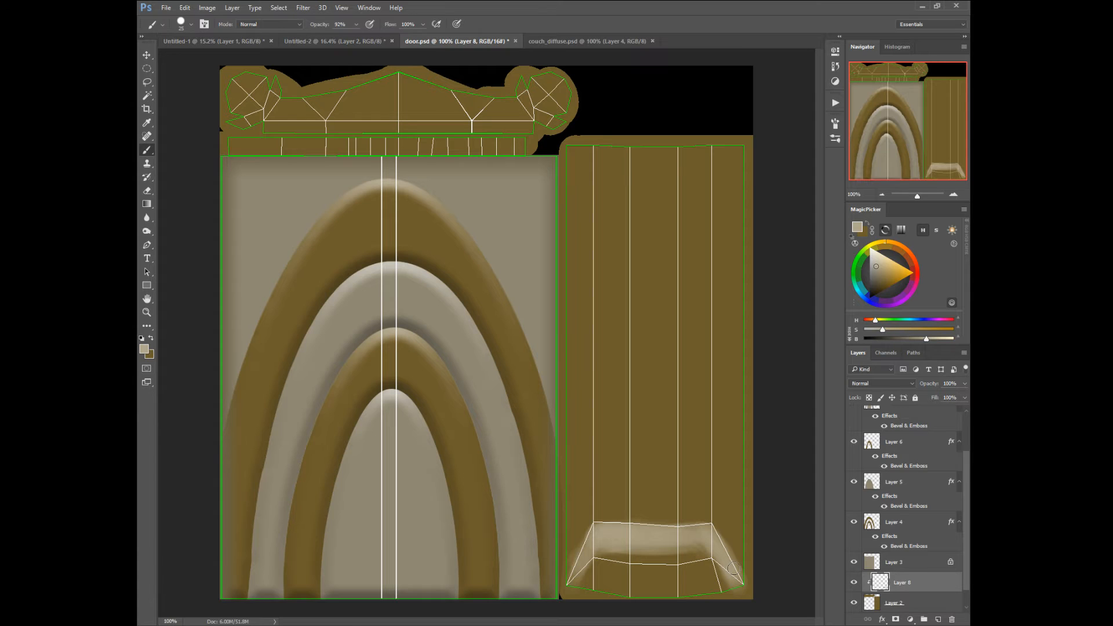
key("bracketleft")
key("bracketleft")
mouse_move(232, 146)
left_mouse_down()
mouse_move(527, 145)
mouse_move(217, 149)
left_mouse_up()
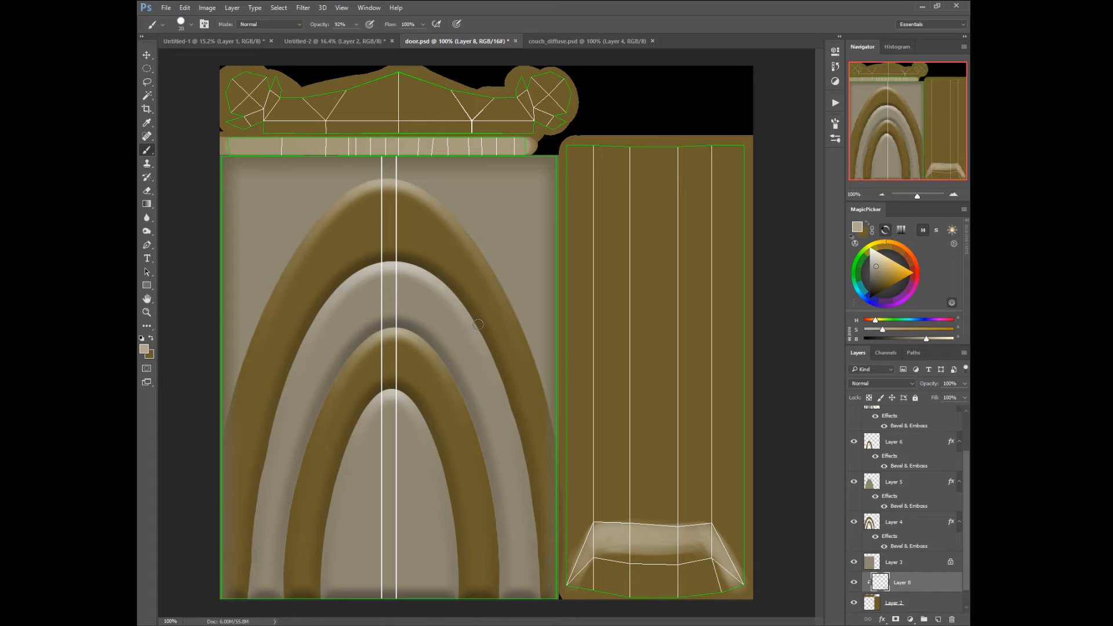
Sample a dark brown from the arch shadow and paint a thin curling scroll line inside the crown's left medallion.
key("bracketleft")
key("bracketleft")
key("bracketleft")
left_click_drag(259, 99, 332, 224)
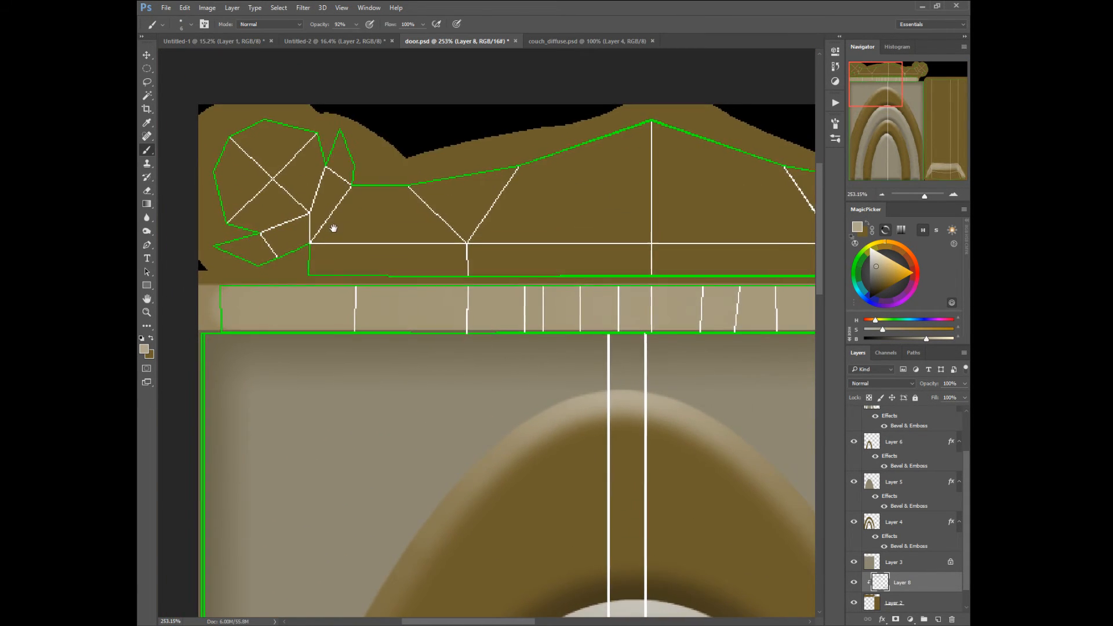
left_click(600, 590, "alt")
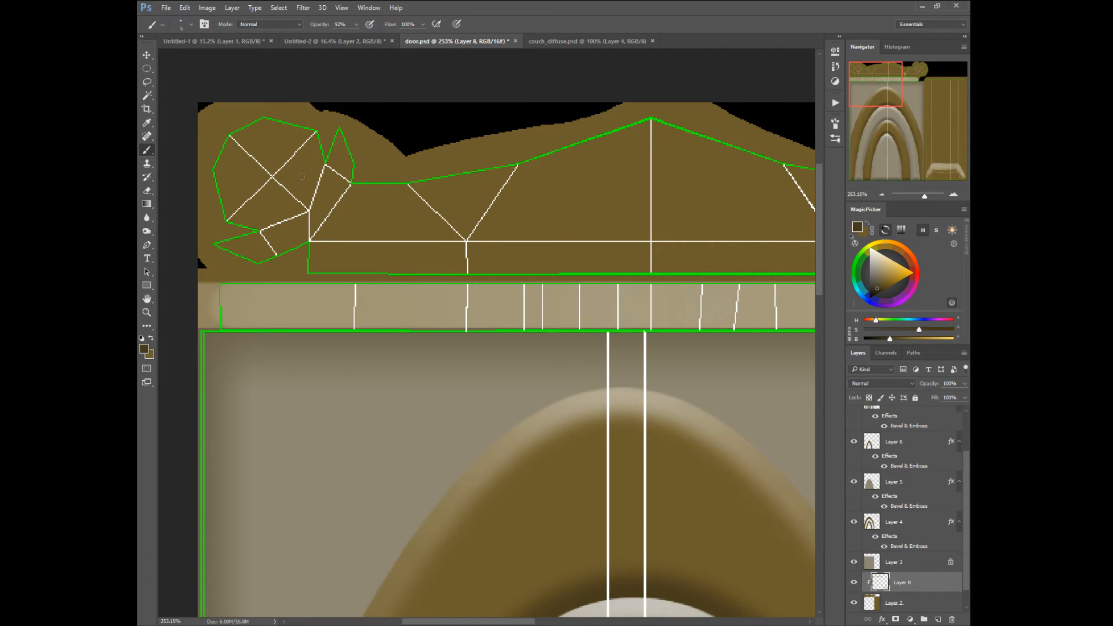
mouse_move(301, 176)
left_mouse_down()
mouse_move(272, 143)
mouse_move(239, 158)
mouse_move(244, 198)
mouse_move(236, 190)
mouse_move(264, 207)
mouse_move(285, 149)
left_mouse_up()
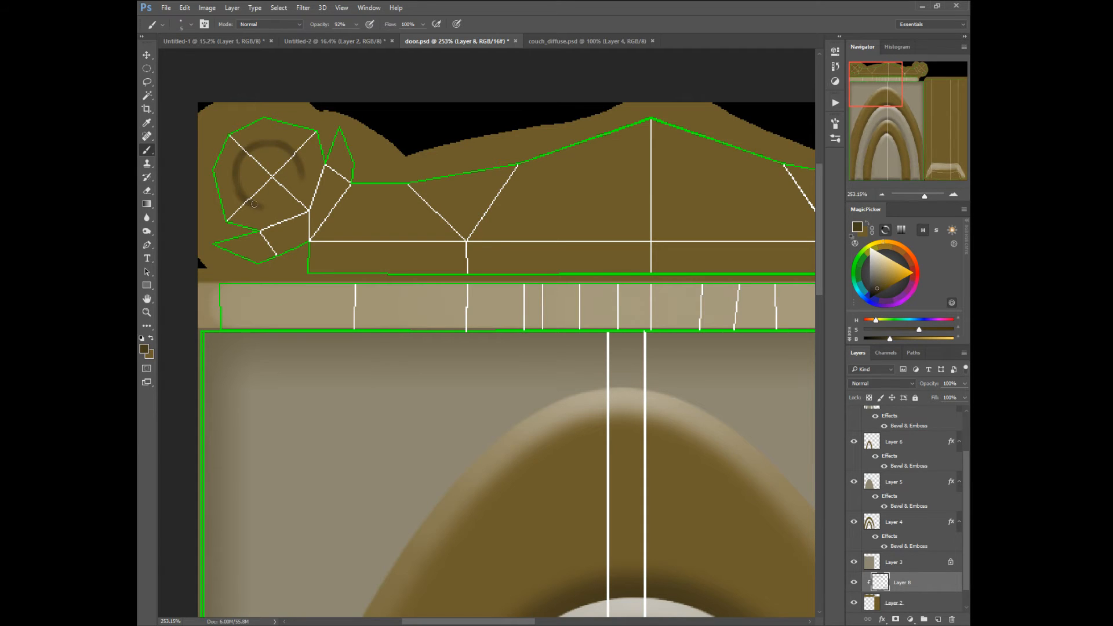
left_click_drag(254, 204, 291, 219)
mouse_move(307, 174)
left_mouse_down()
mouse_move(314, 199)
mouse_move(327, 158)
mouse_move(309, 200)
mouse_move(256, 226)
left_mouse_up()
Paint dark brown outlines for the leaves beside and below the left medallion, and add a second outer line around the scroll.
key("bracketright")
key("bracketright")
key("bracketright")
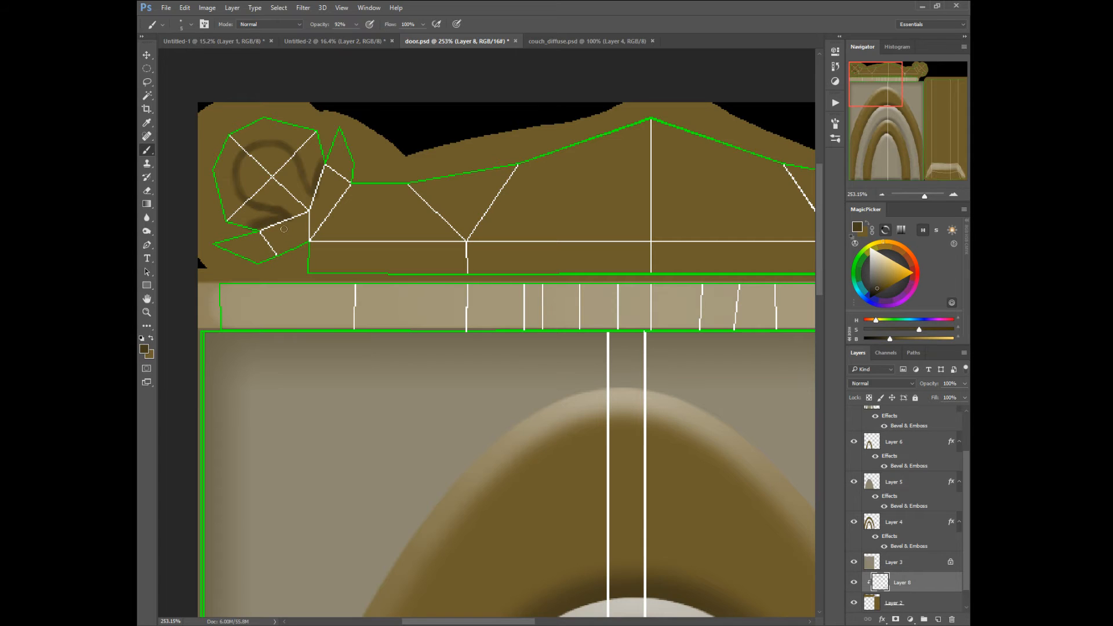
left_click_drag(295, 225, 234, 244)
left_click_drag(300, 230, 263, 258)
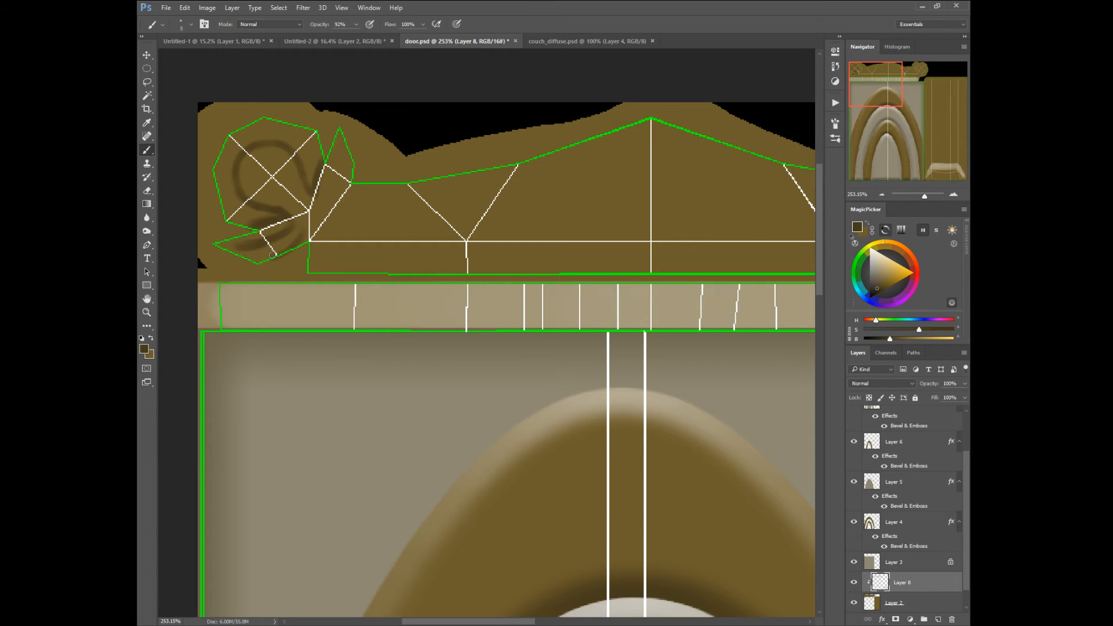
left_click_drag(273, 255, 241, 254)
mouse_move(341, 138)
left_mouse_down()
mouse_move(323, 205)
mouse_move(335, 204)
left_mouse_up()
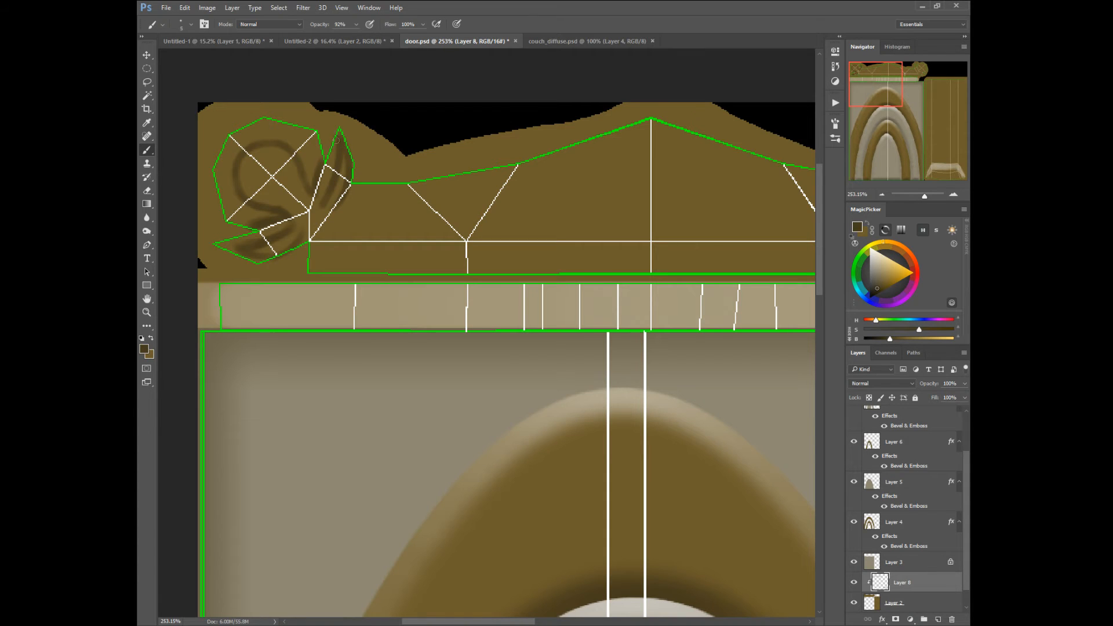
mouse_move(336, 140)
left_mouse_down()
mouse_move(311, 206)
mouse_move(307, 150)
mouse_move(314, 168)
mouse_move(298, 137)
mouse_move(310, 151)
mouse_move(261, 134)
mouse_move(289, 138)
mouse_move(231, 147)
mouse_move(253, 217)
left_mouse_up()
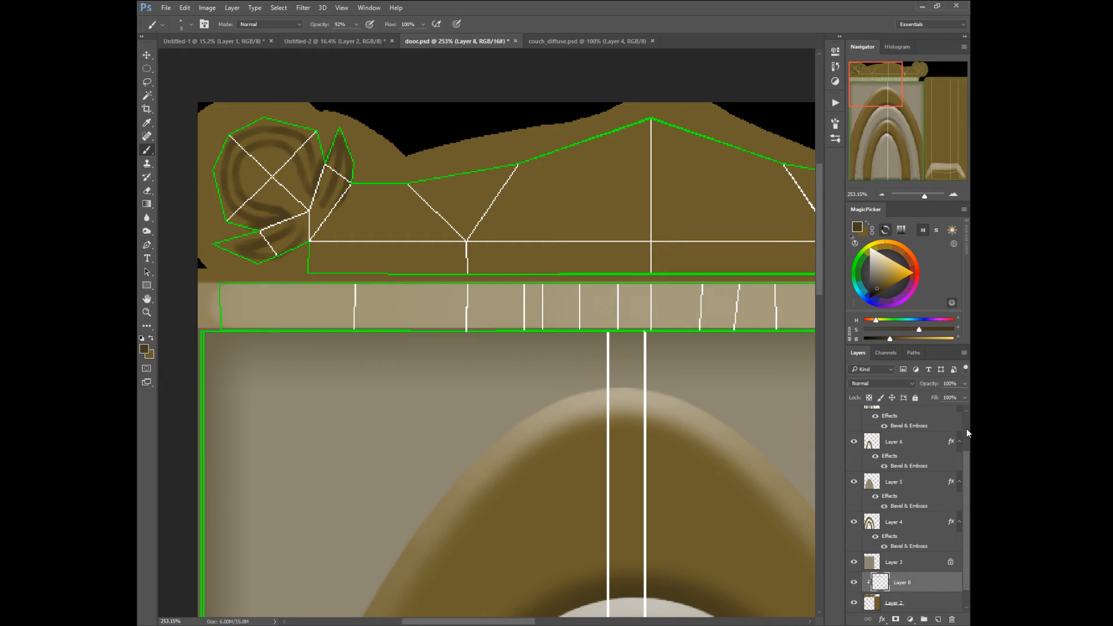
Hide the UV wireframe layer and paint fine light beige highlights on the scroll's upper curve and the upper leaf.
scroll(965, 429, "up", 2)
left_click(854, 417)
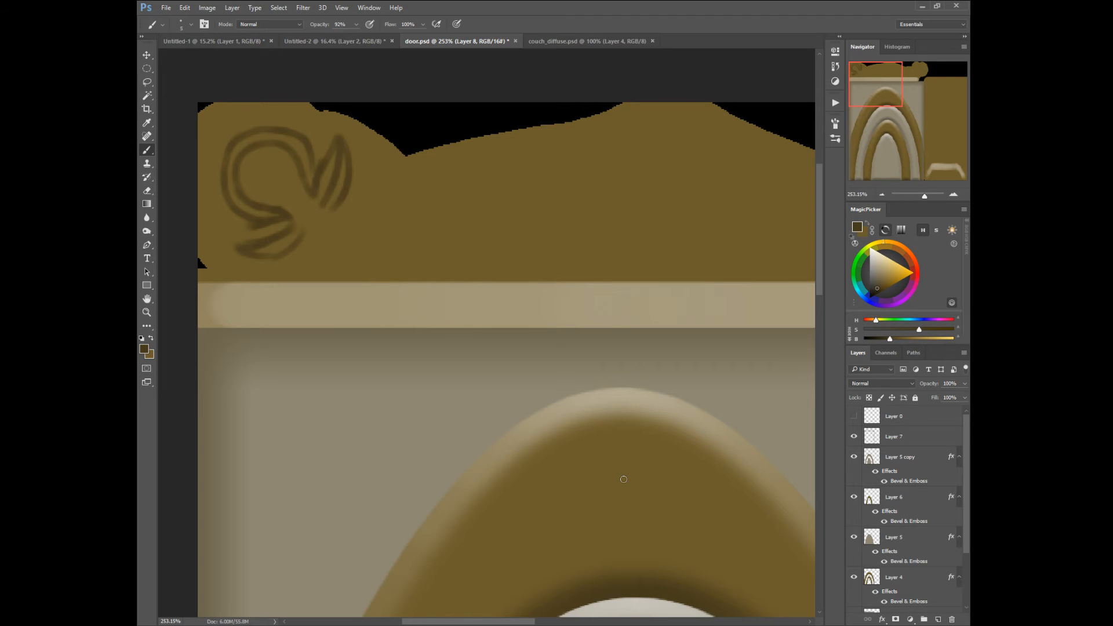
left_click(607, 396, "alt")
key("bracketleft")
key("bracketleft")
mouse_move(262, 133)
left_mouse_down()
mouse_move(295, 144)
mouse_move(251, 137)
mouse_move(282, 138)
mouse_move(235, 150)
mouse_move(243, 141)
mouse_move(231, 165)
mouse_move(241, 147)
mouse_move(313, 141)
mouse_move(332, 166)
mouse_move(334, 149)
mouse_move(319, 187)
left_mouse_up()
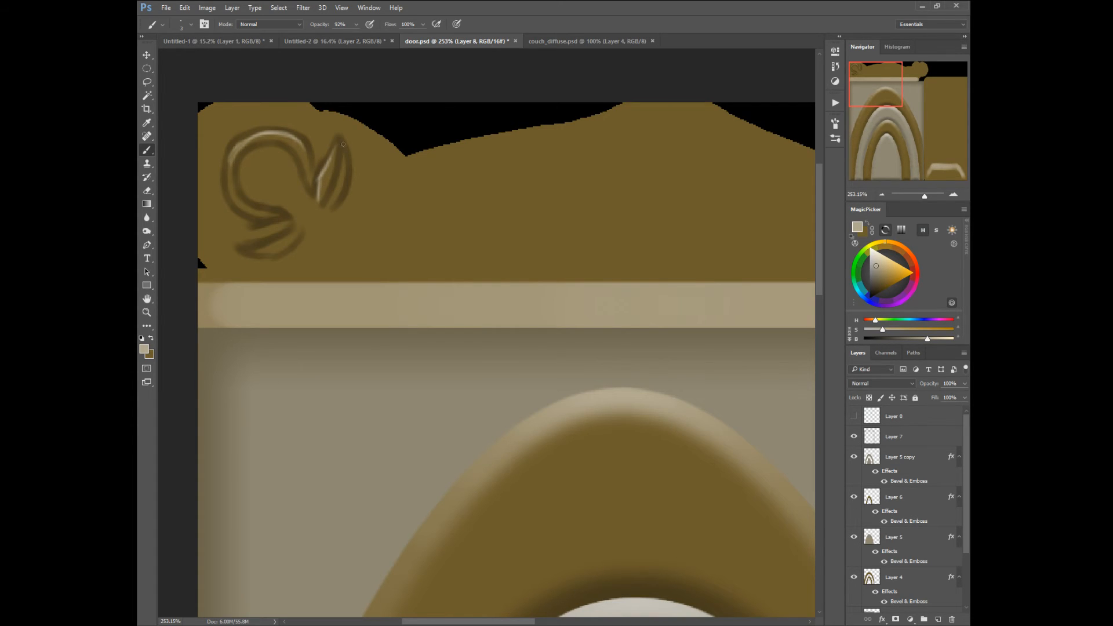
left_click_drag(342, 144, 331, 195)
Sample the dark brown arch shadow again and paint a petalled flower outline inside the scroll.
left_click(307, 170, "alt")
left_click(633, 590, "alt")
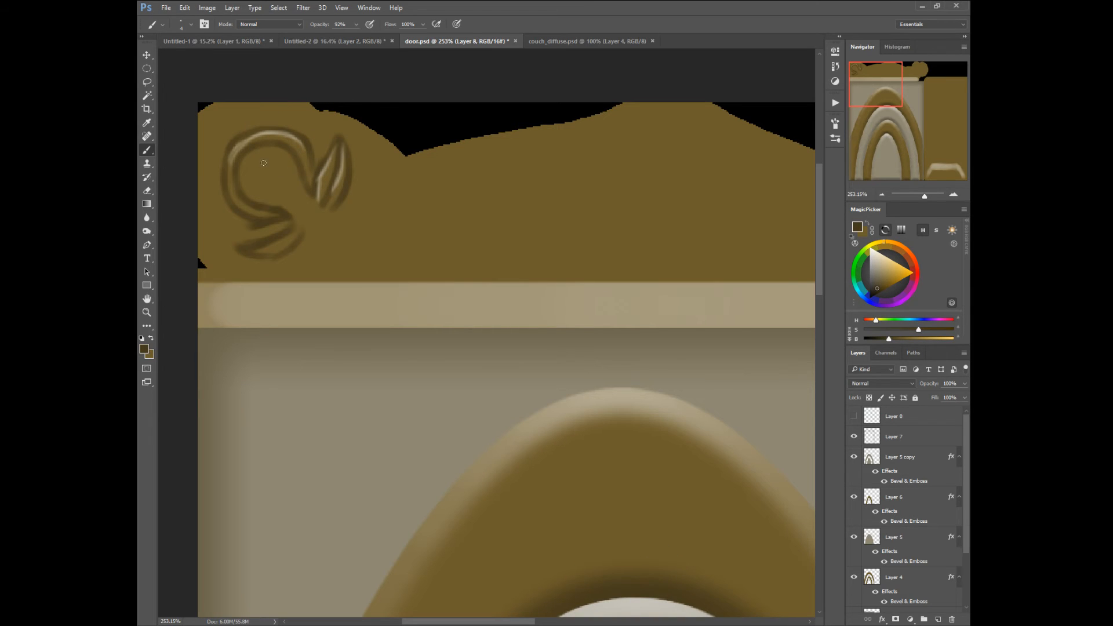
mouse_move(268, 165)
left_mouse_down()
mouse_move(241, 165)
mouse_move(260, 177)
mouse_move(246, 196)
mouse_move(269, 182)
mouse_move(270, 205)
mouse_move(278, 181)
mouse_move(301, 187)
mouse_move(280, 173)
mouse_move(300, 166)
mouse_move(273, 158)
left_mouse_up()
Paint light beige highlights on the flower petals, lower scroll and lower leaves, and save door.psd.
left_click(270, 132, "alt")
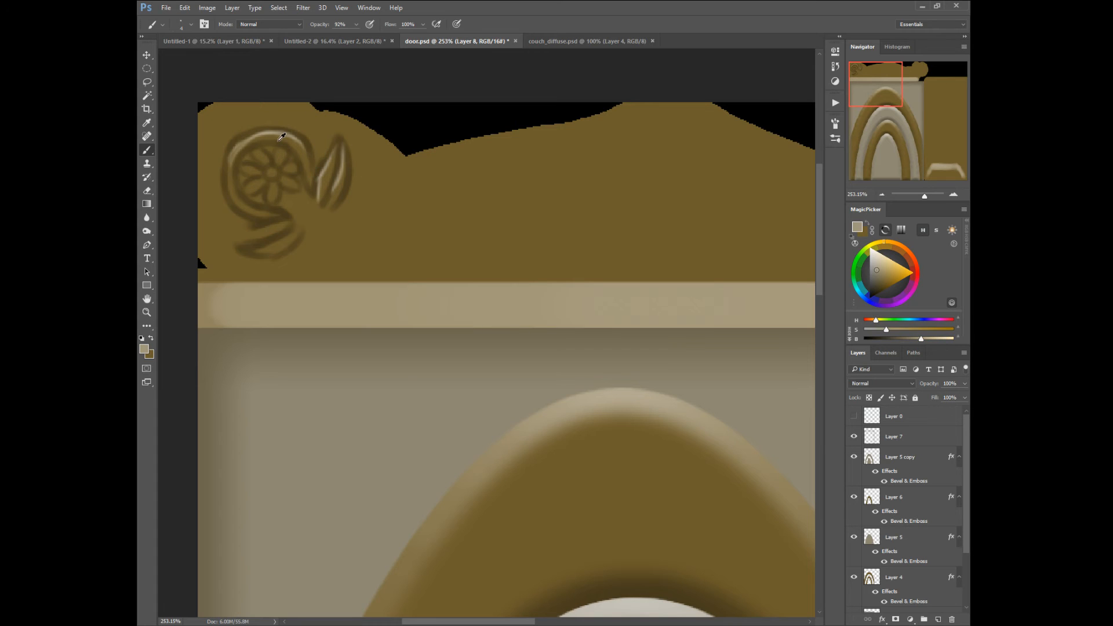
left_click(603, 393, "alt")
left_click_drag(278, 148, 248, 152)
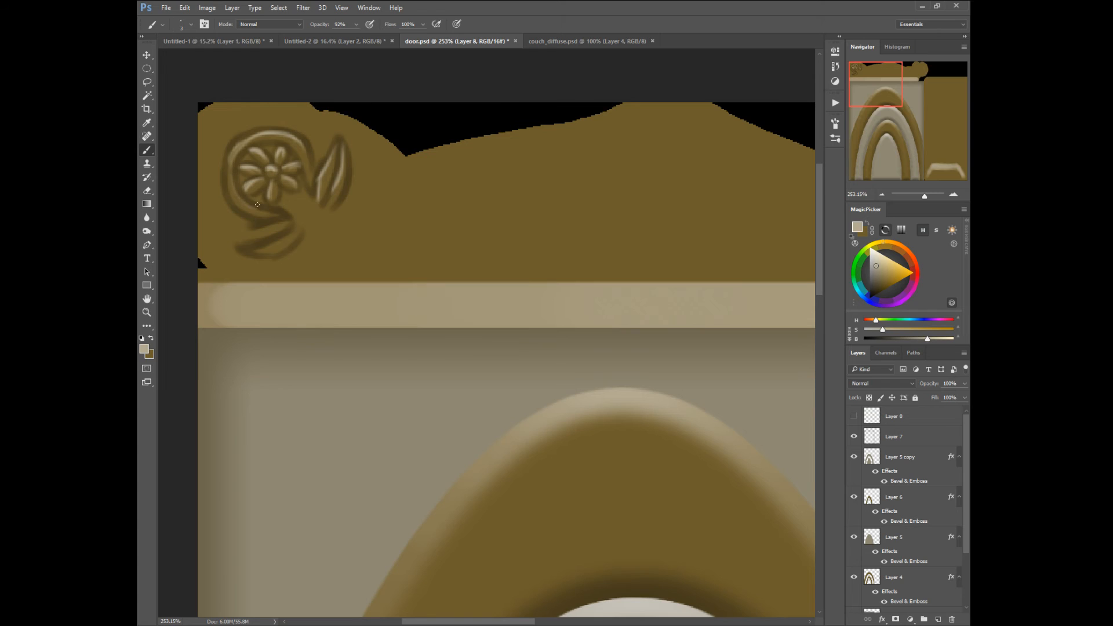
mouse_move(279, 227)
left_mouse_down()
mouse_move(259, 232)
mouse_move(259, 248)
left_mouse_up()
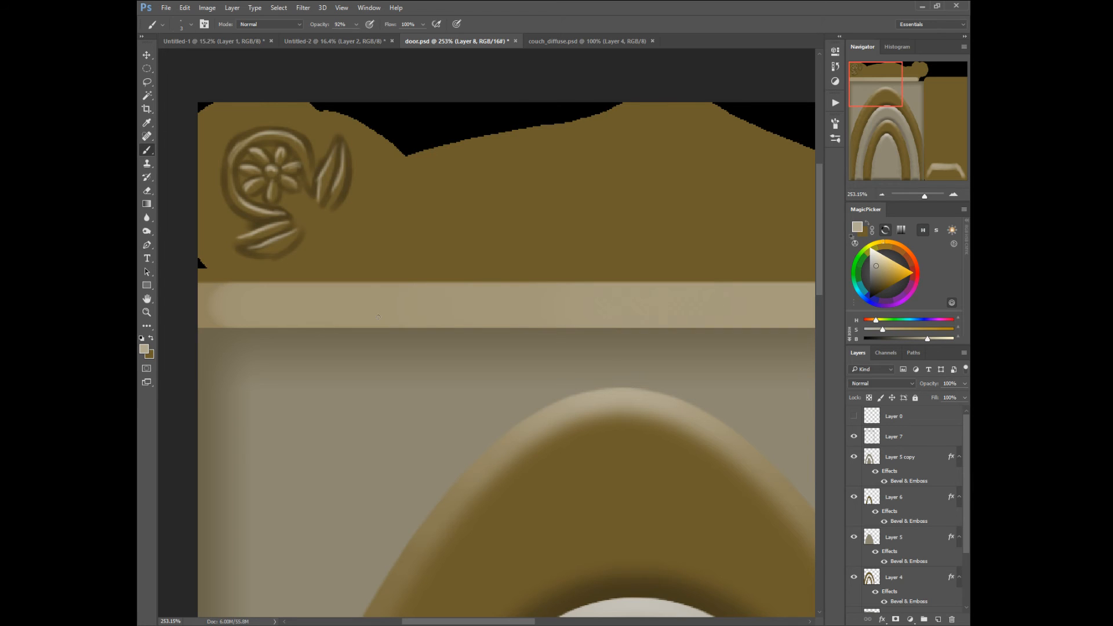
key("ctrl+s")
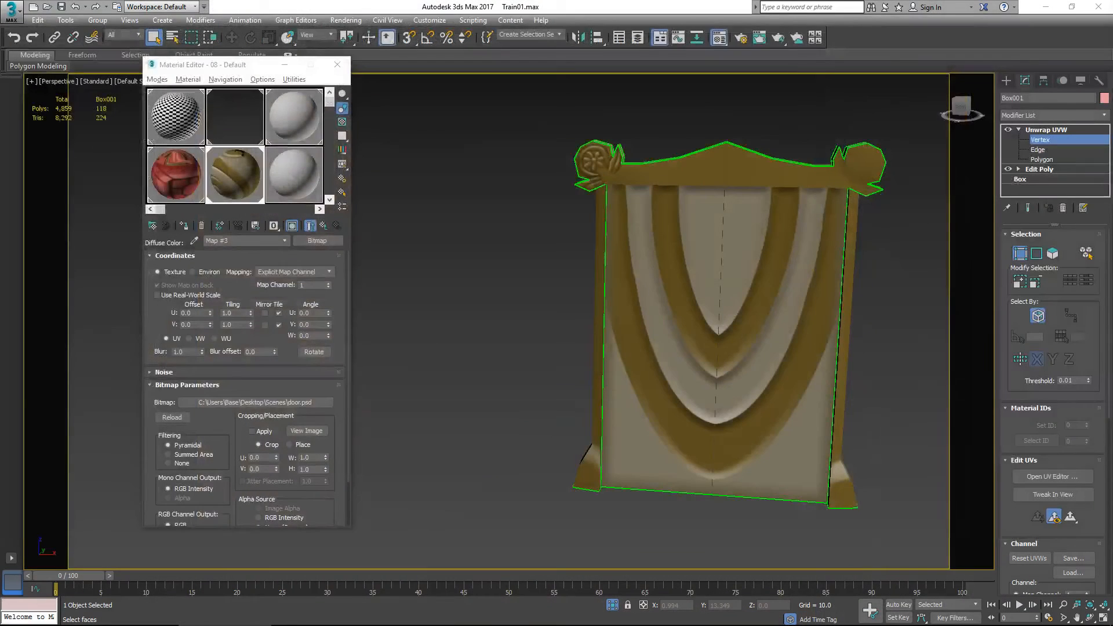
Switch to 3ds Max and examine the updated texture on the door model's crown, arches and side pieces from several angles.
mouse_move(791, 342)
left_mouse_down()
mouse_move(593, 343)
mouse_move(805, 339)
mouse_move(792, 333)
mouse_move(746, 350)
mouse_move(794, 376)
mouse_move(850, 376)
mouse_move(867, 361)
mouse_move(856, 345)
mouse_move(826, 342)
mouse_move(691, 362)
mouse_move(806, 340)
left_mouse_up()
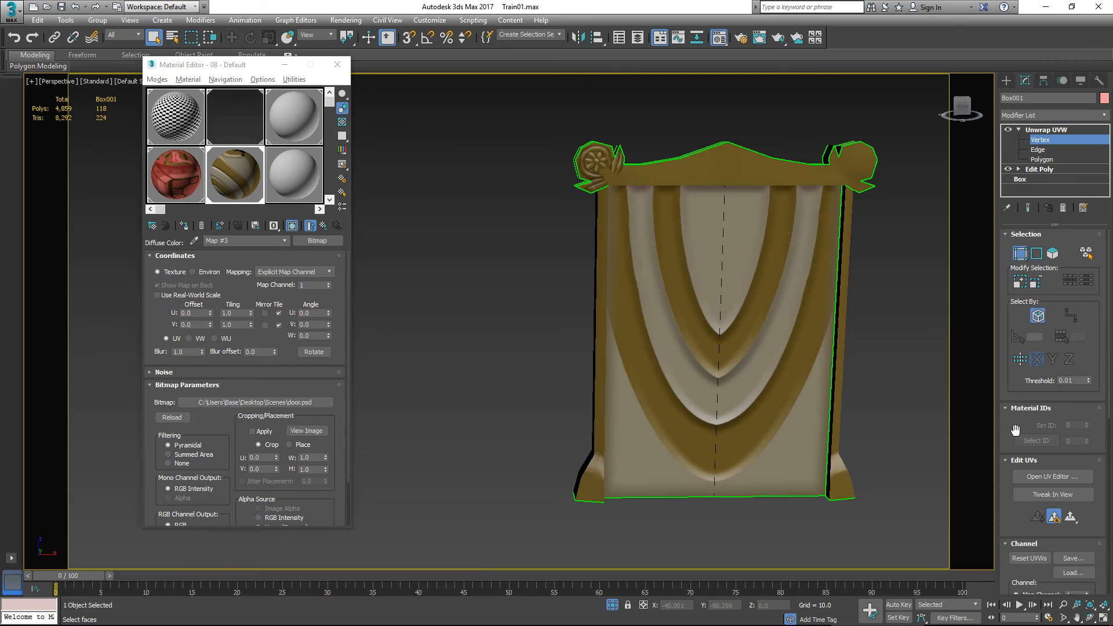
left_click_drag(1011, 425, 1010, 393)
left_click_drag(703, 255, 711, 399)
scroll(711, 400, "up", 5)
scroll(711, 400, "down", 3)
left_click_drag(633, 328, 484, 342)
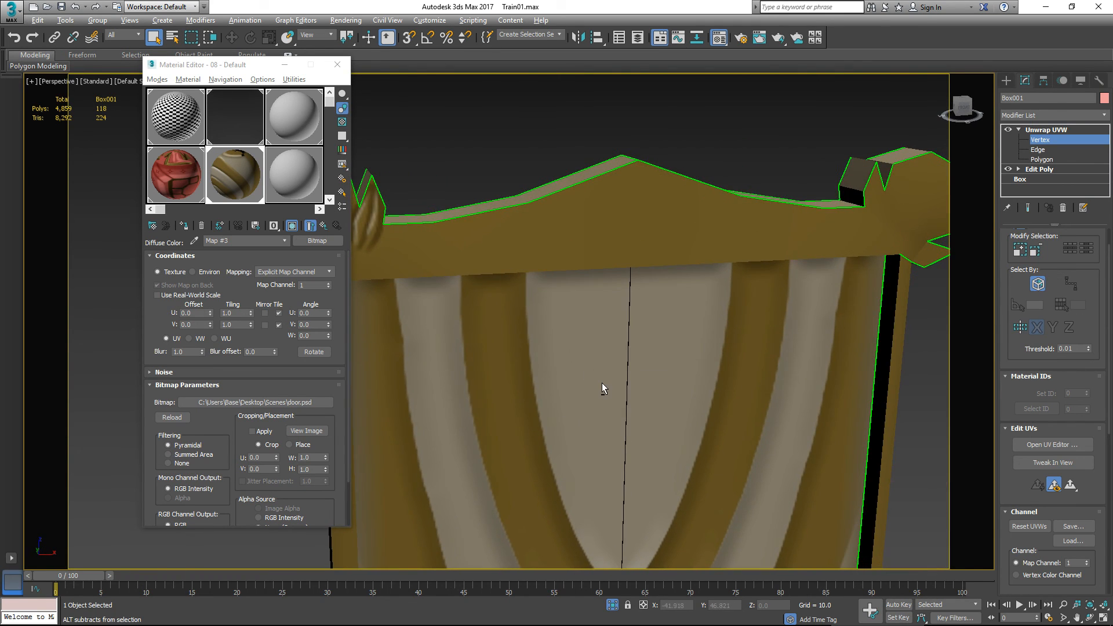
left_click_drag(600, 382, 654, 362)
scroll(656, 360, "down", 2)
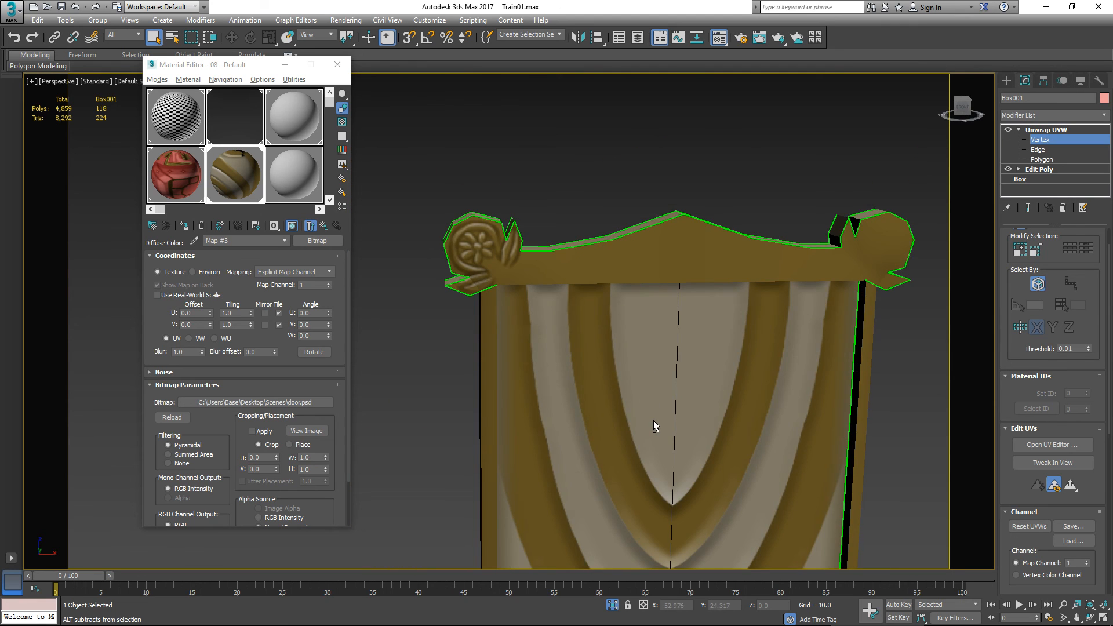
left_click_drag(653, 419, 607, 292)
scroll(606, 292, "down", 2)
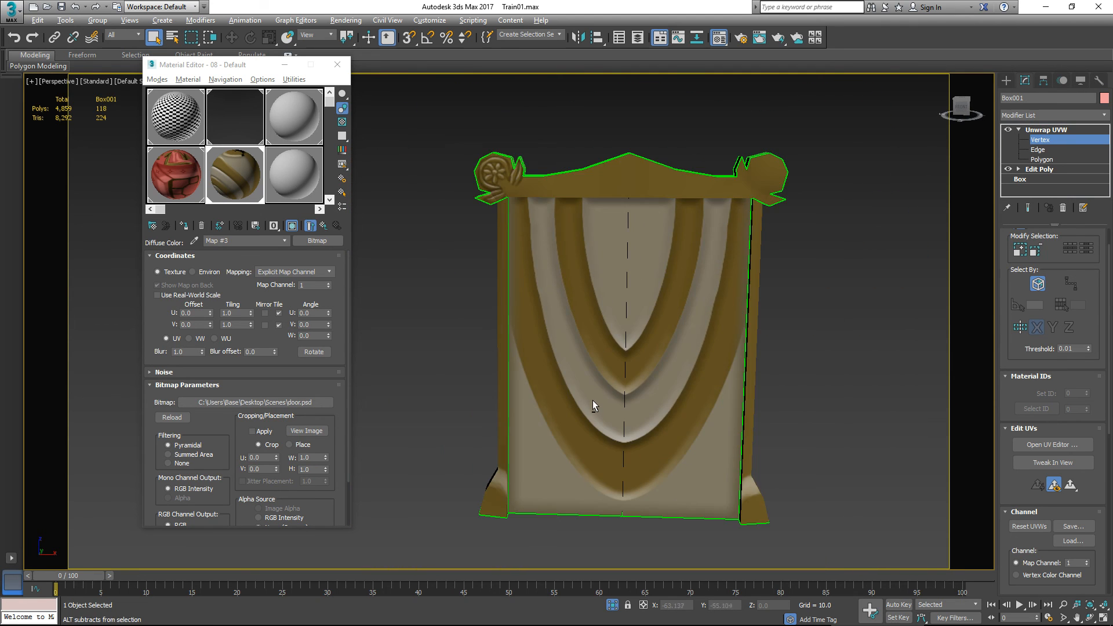
mouse_move(594, 403)
left_mouse_down()
mouse_move(678, 405)
mouse_move(539, 406)
mouse_move(579, 415)
left_mouse_up()
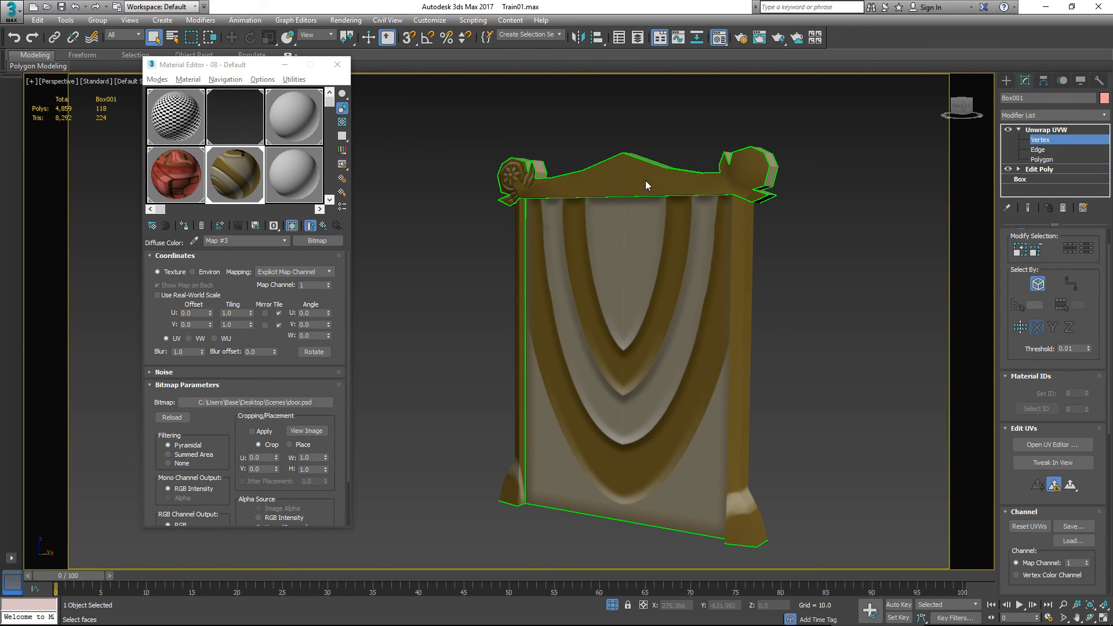
left_click_drag(639, 263, 658, 385)
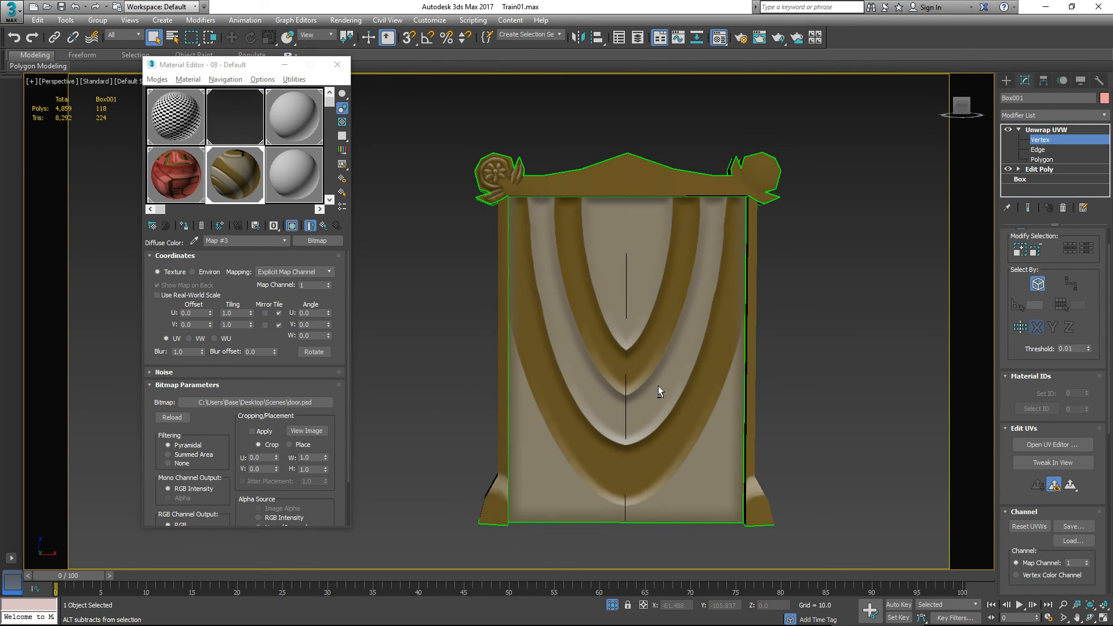
scroll(658, 385, "up", 3)
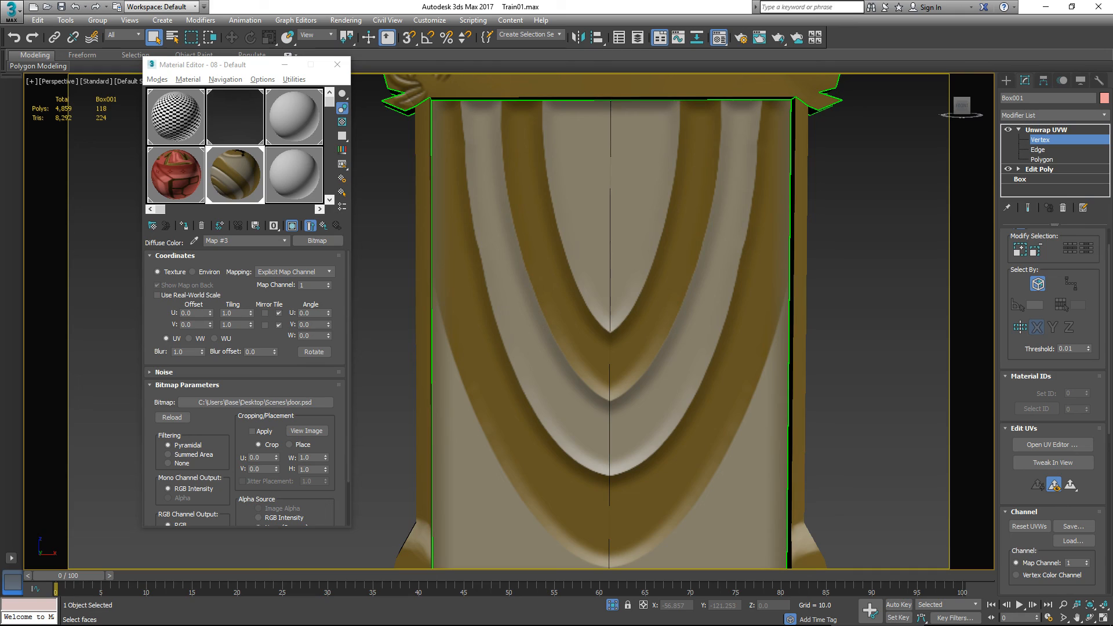